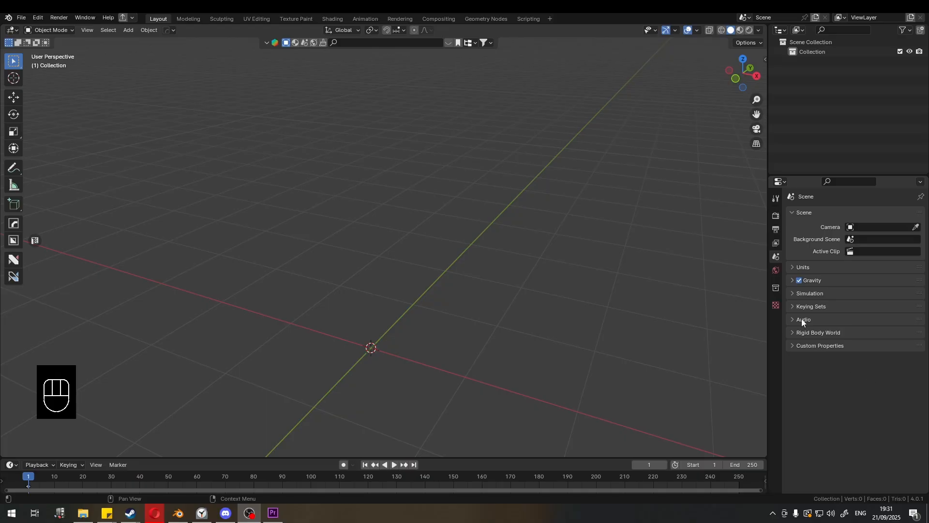
- Add a Single Bone armature to the scene from the Armature add options
left_click(128, 31)
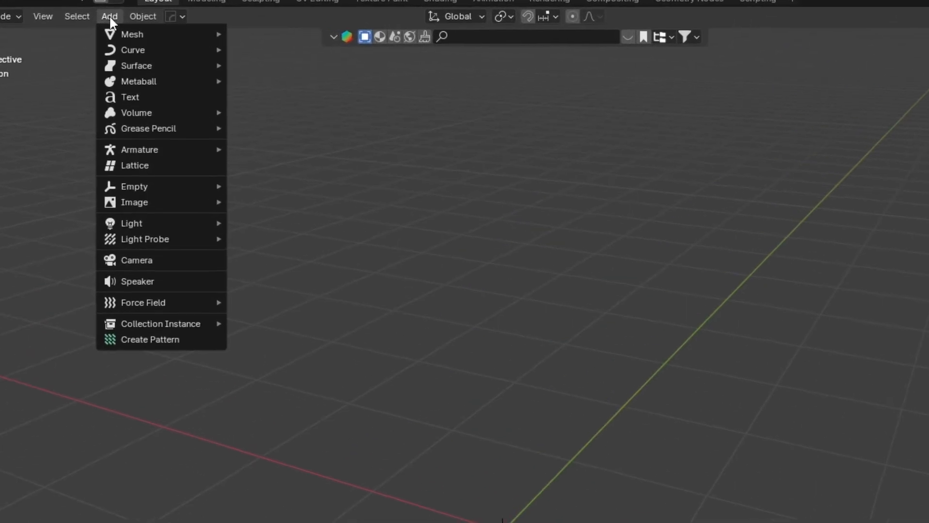
mouse_move(135, 186)
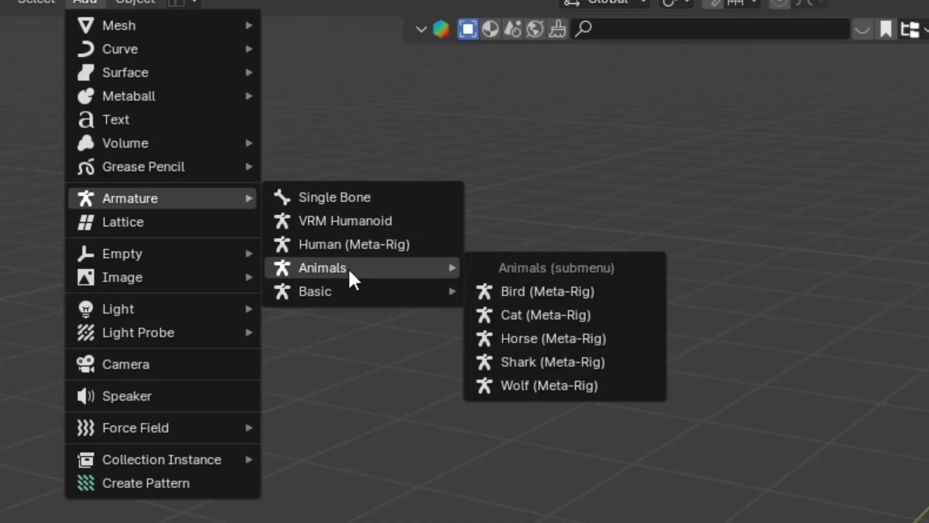
mouse_move(340, 301)
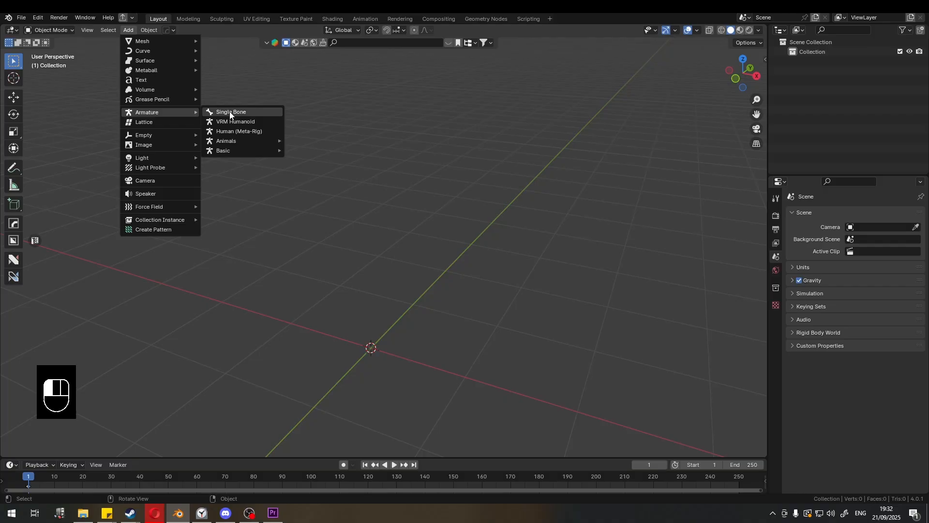
left_click(231, 112)
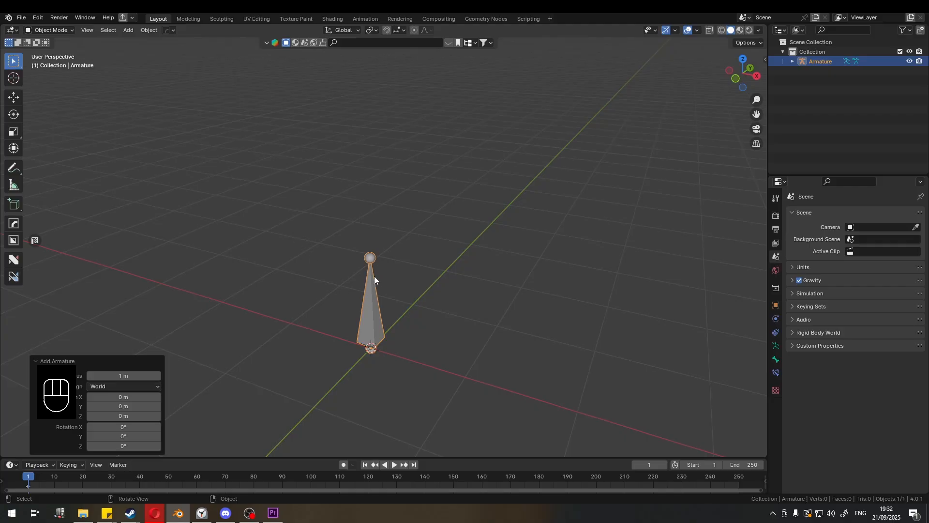
- Open the Add Armature operator panel and review its radius, align, location and rotation options
left_click(97, 360)
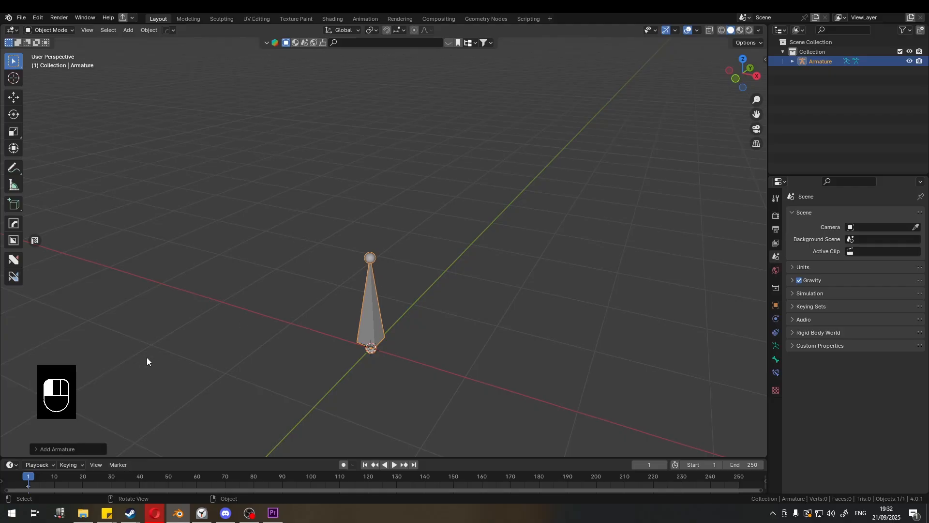
left_click(78, 447)
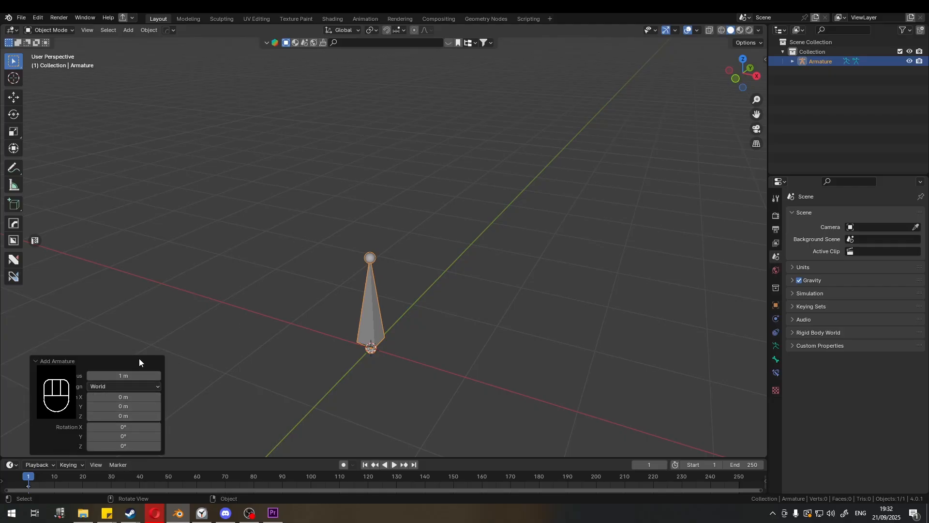
key("F9")
left_click(426, 267)
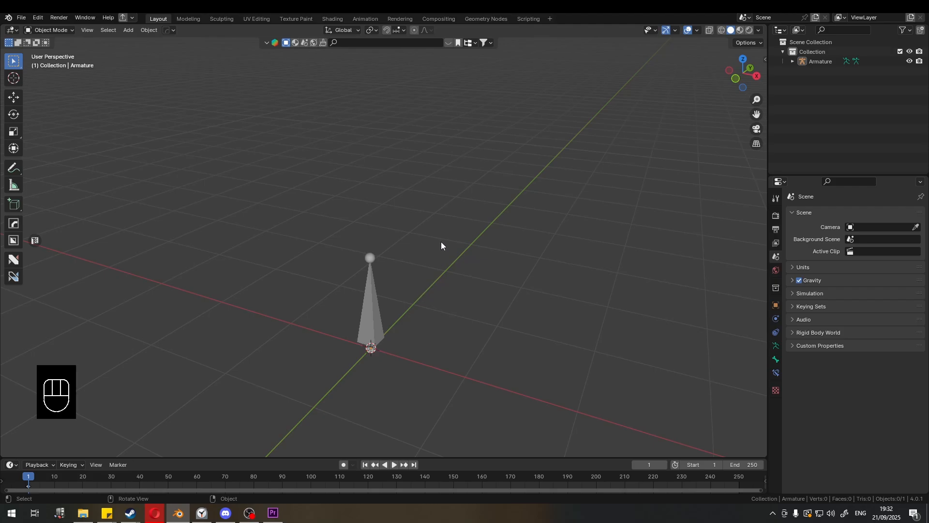
key("F9")
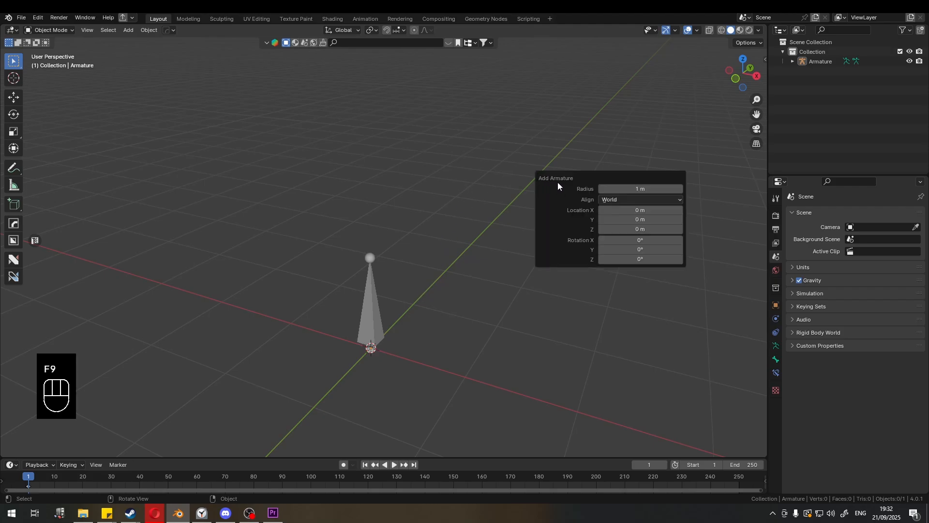
left_click(622, 200)
left_click(622, 201)
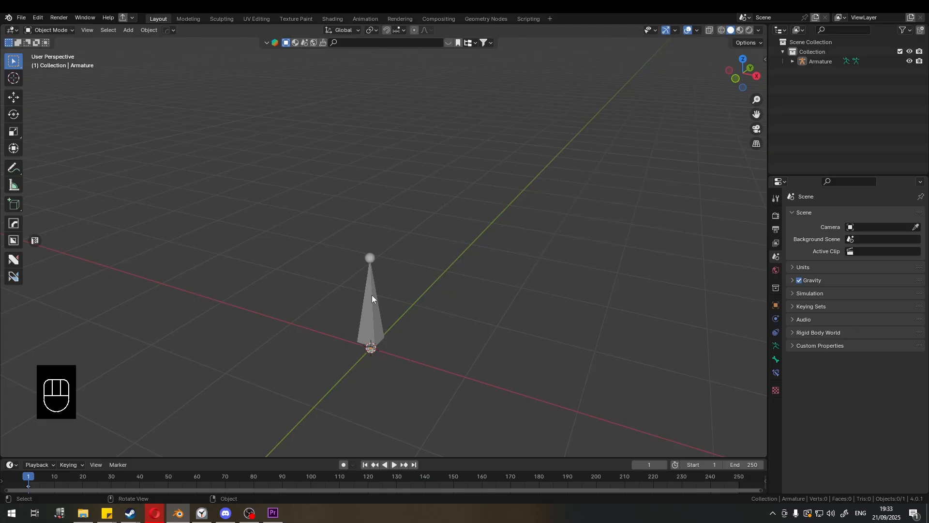
- Select the armature in the viewport and delete it
left_click(129, 30)
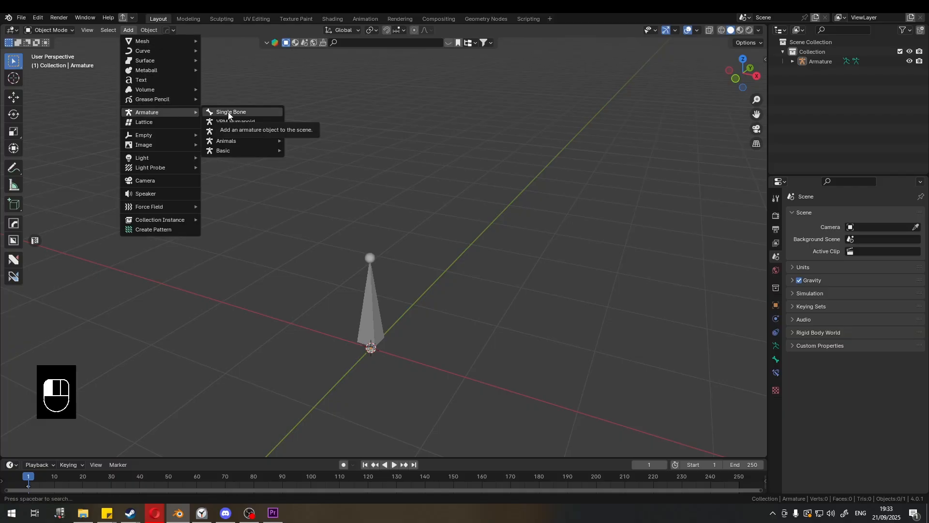
left_click(371, 275)
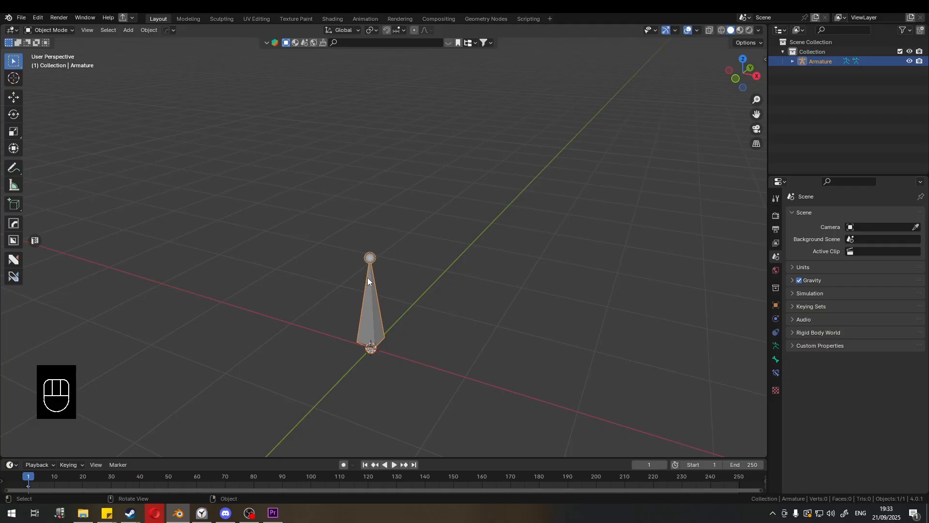
key("Delete")
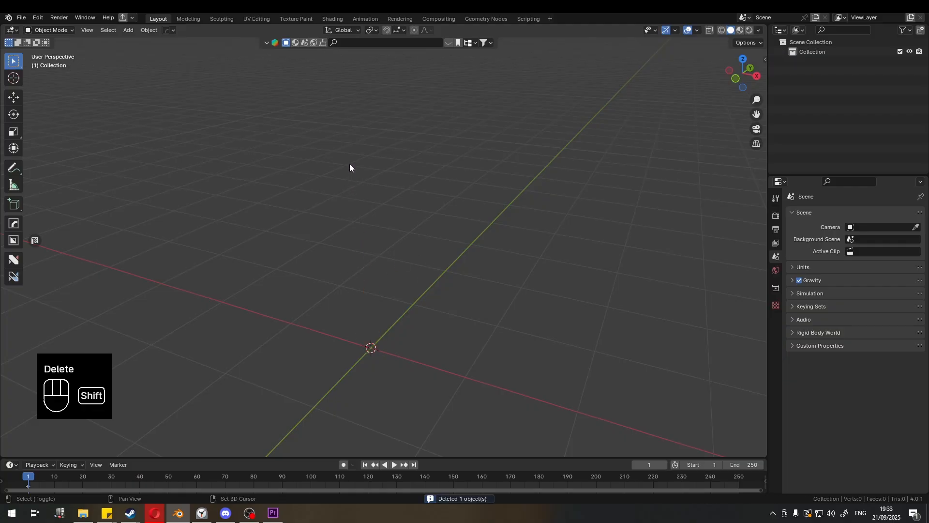
key("shift+a")
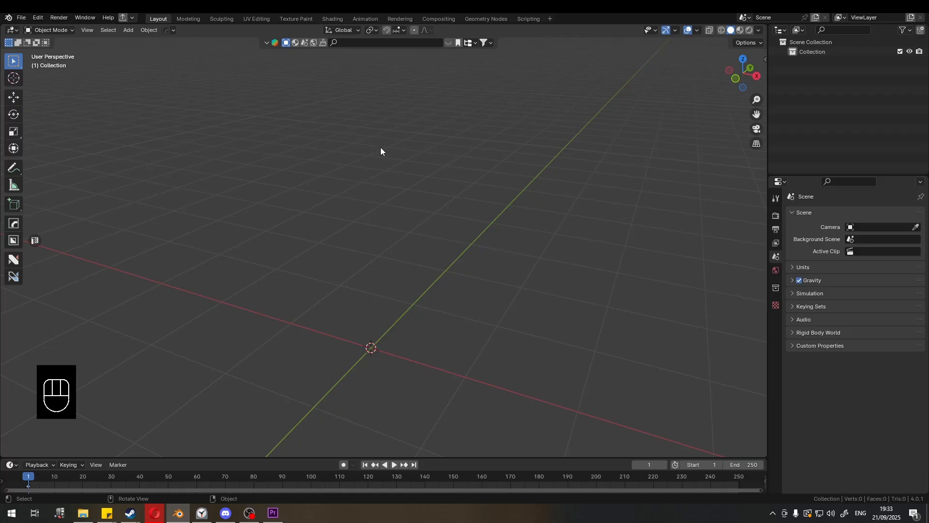
key("F3")
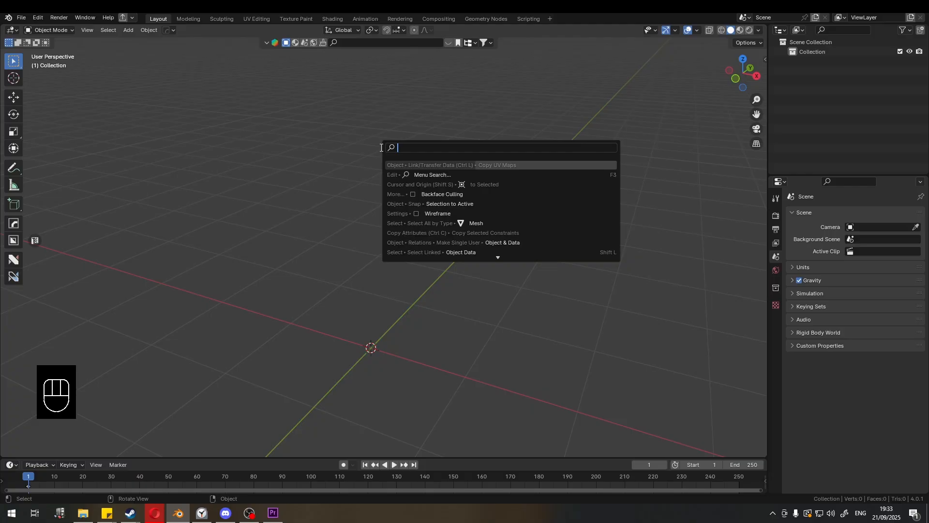
type("armature")
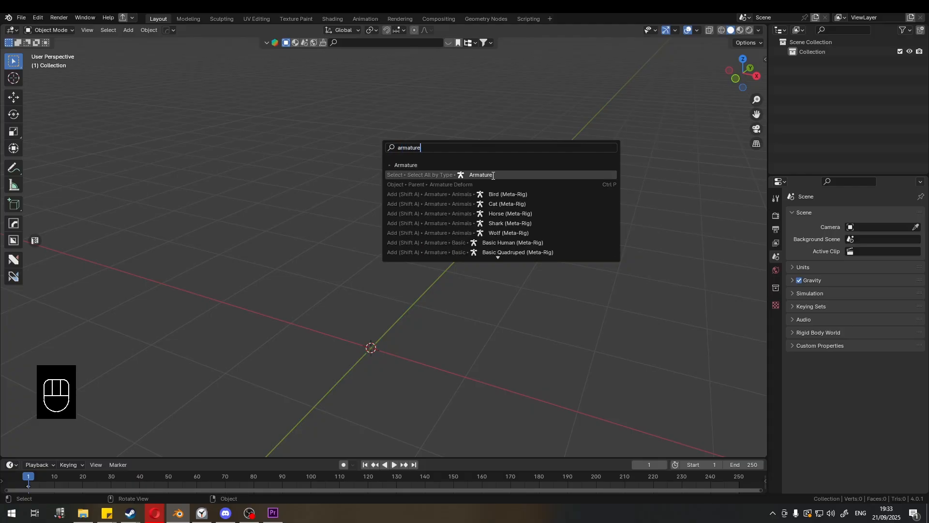
key("Escape")
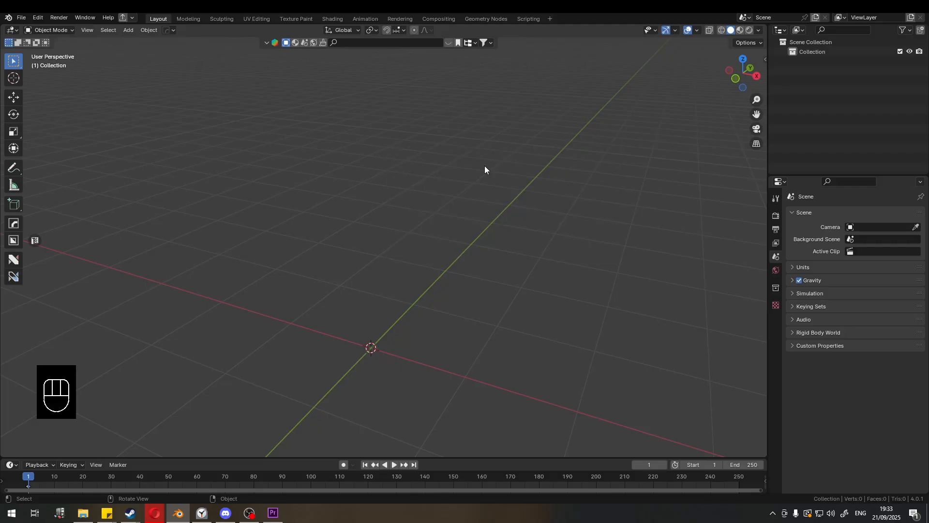
- Search for "single" and add a Single Bone armature from the results
key("F3")
type("single")
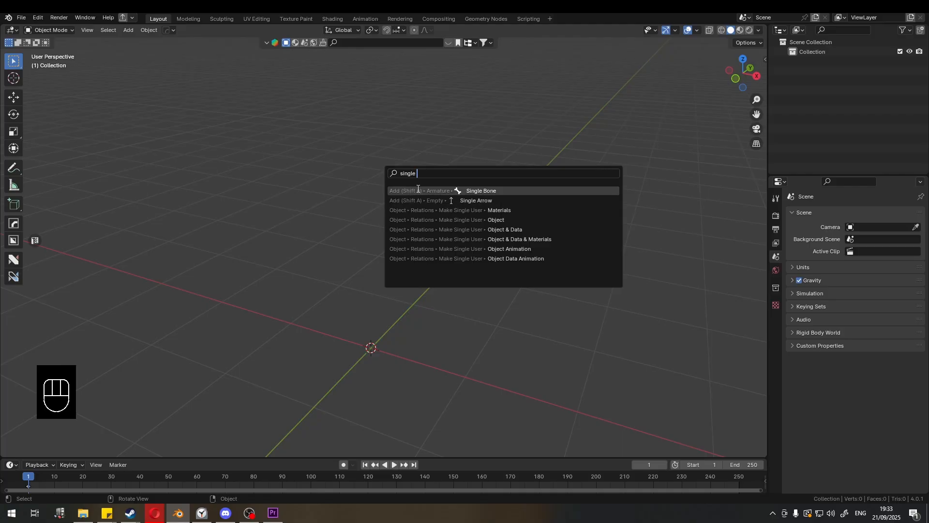
left_click(485, 192)
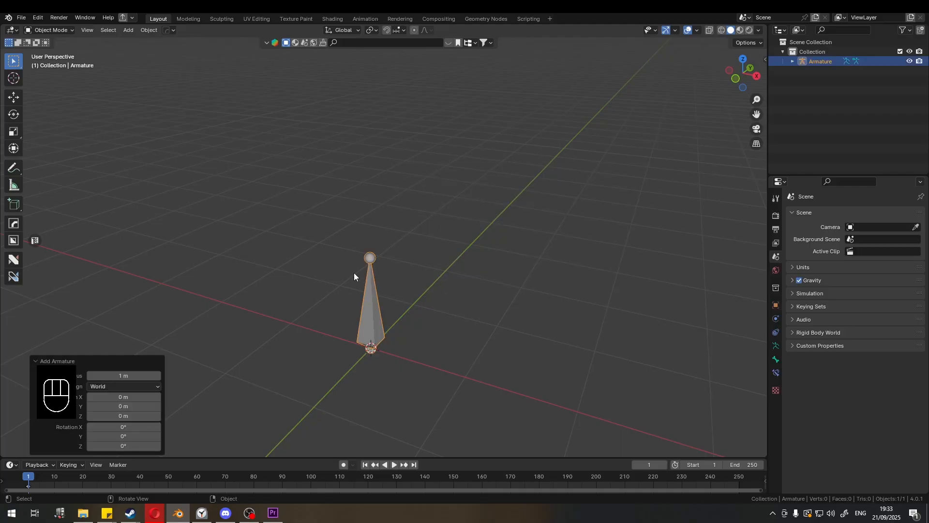
- Try to add another Single Bone by searching for "single bone"
left_click(128, 31)
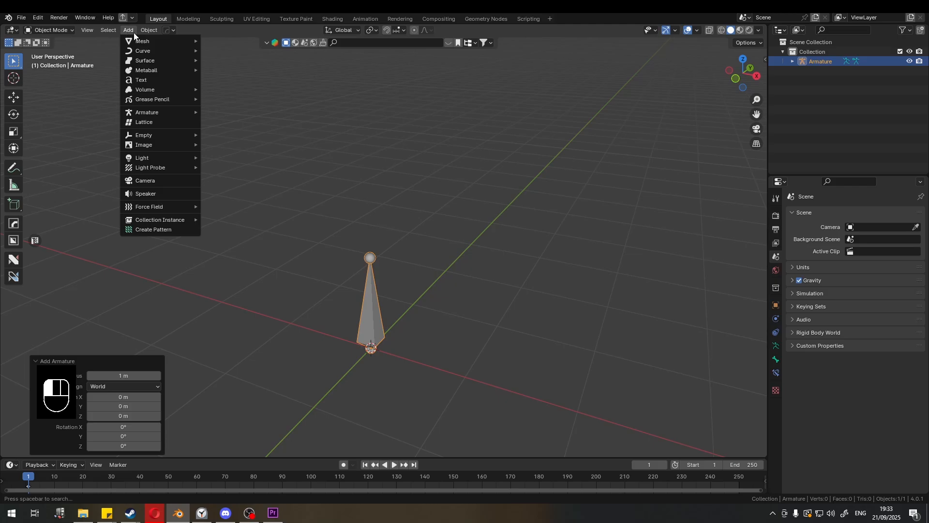
left_click(282, 158)
key("shift+a")
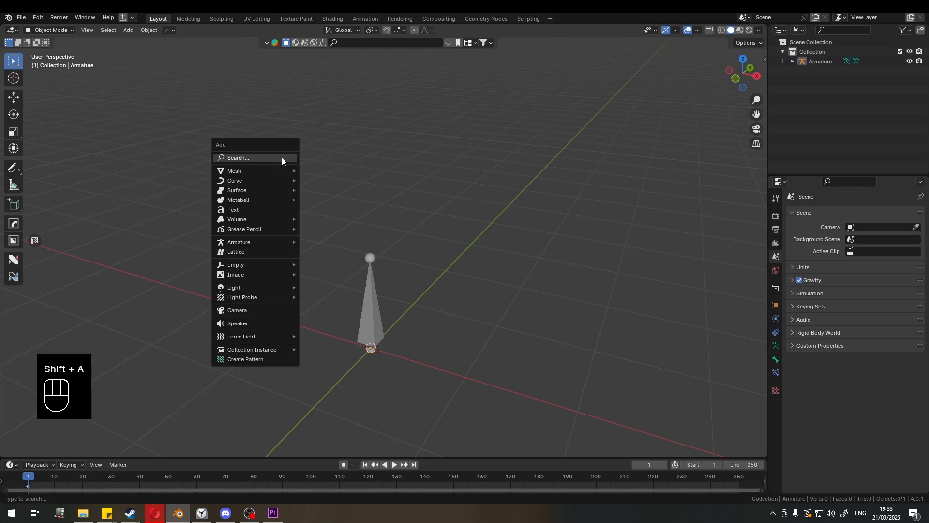
key("F3")
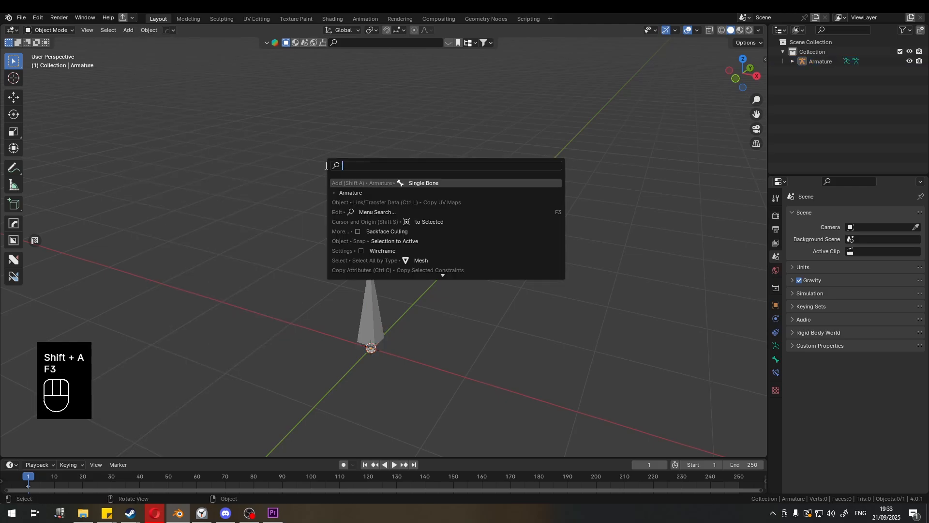
type("single bone")
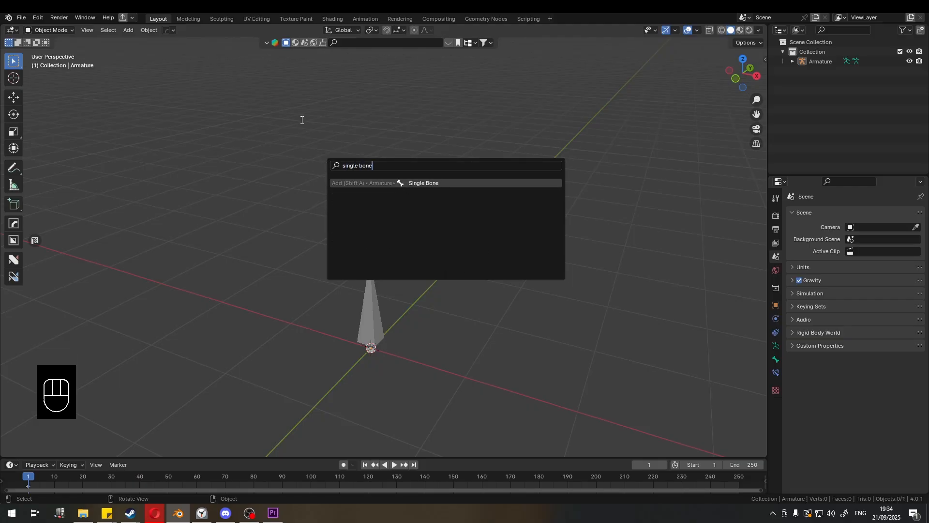
key("Return")
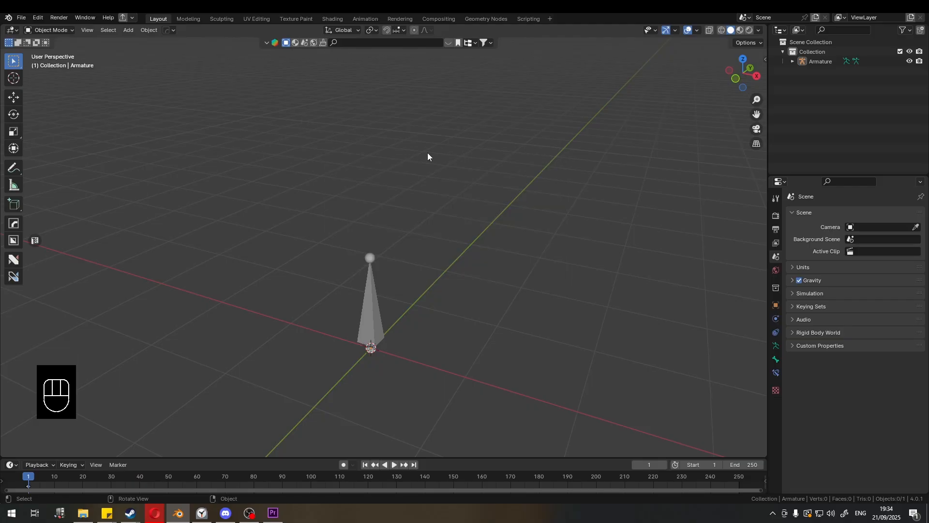
- Select the armature and switch it into Edit Mode
left_click(367, 297)
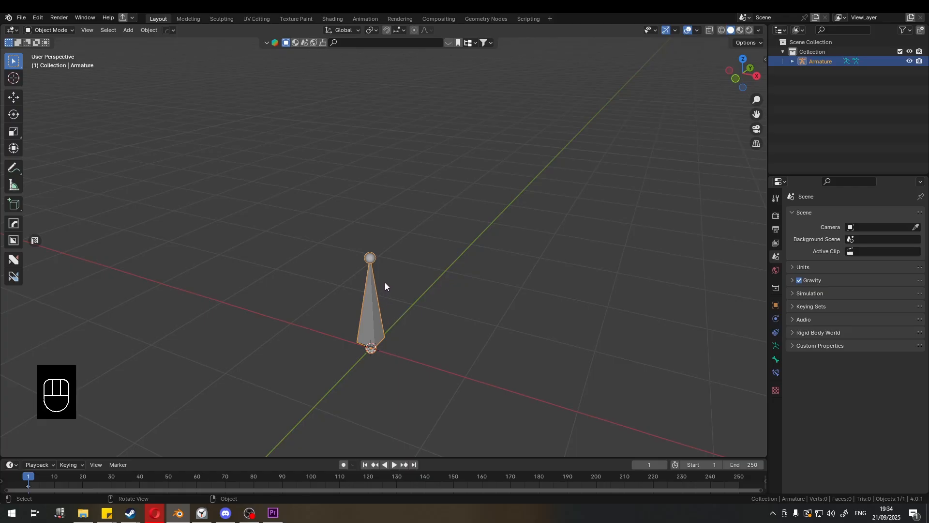
middle_click_drag(385, 281, 396, 278)
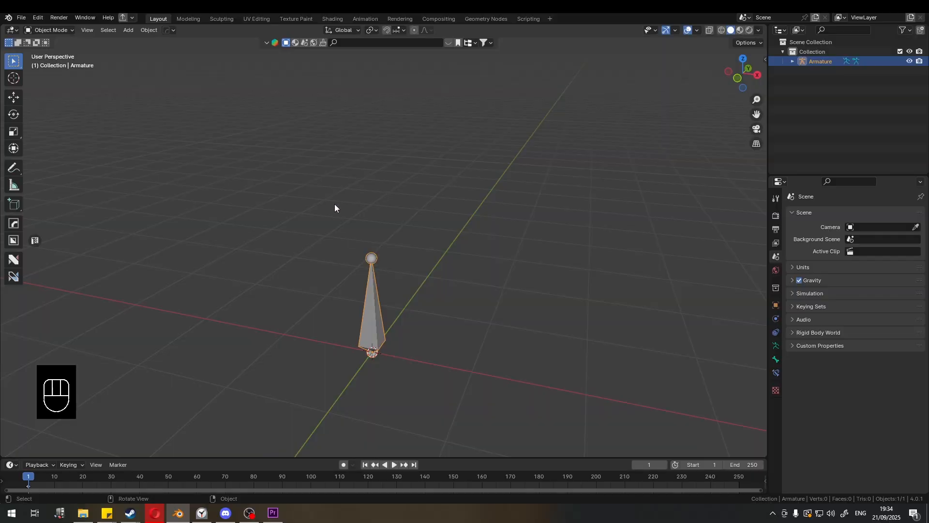
left_click(49, 29)
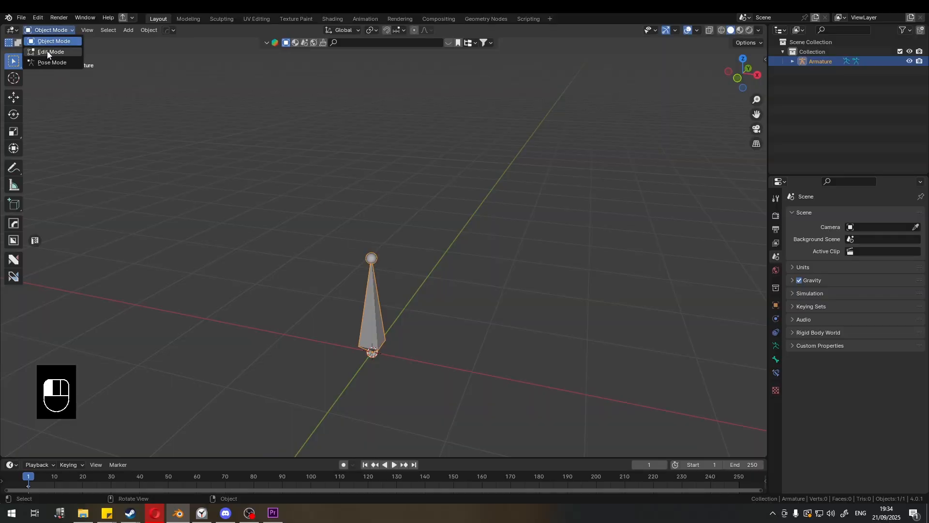
left_click(48, 51)
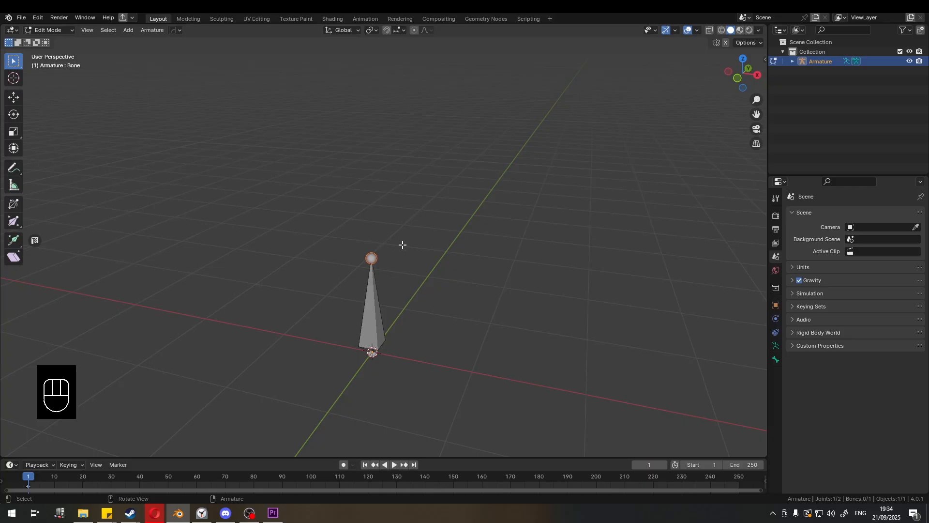
- Select the bone's tip joint and try moving it with Grab
left_click(374, 308)
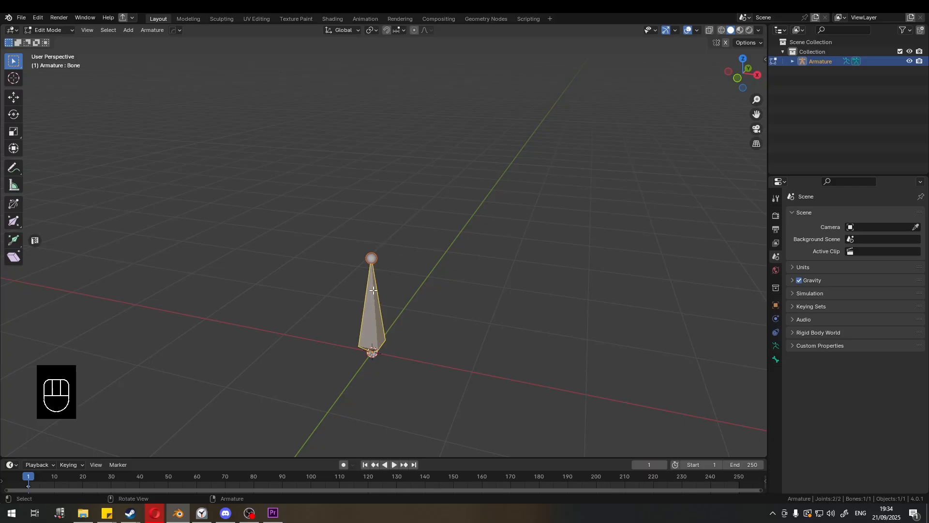
left_click(372, 259)
left_click(372, 258)
key("g")
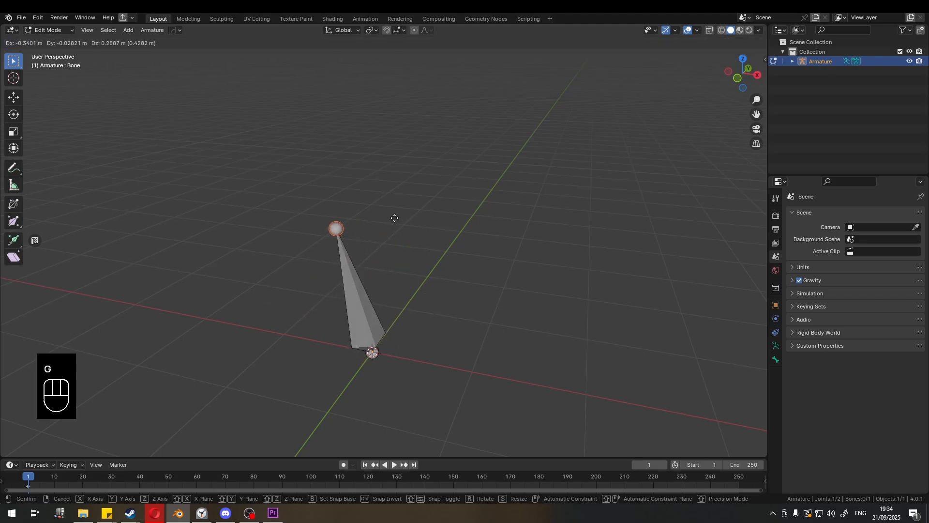
left_click(412, 260)
- Select the whole bone and try scaling and trackball-rotating it, cancelling each transform
left_click(379, 308)
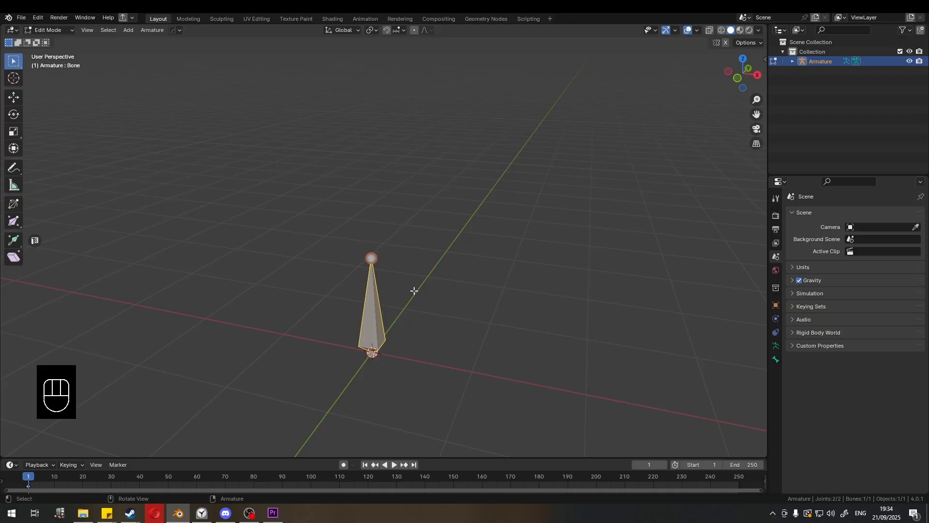
key("s")
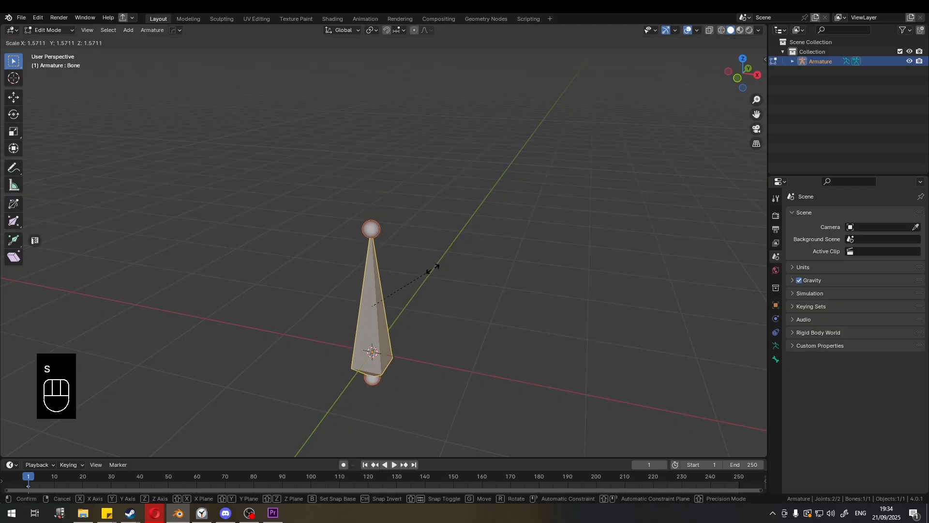
right_click(428, 265)
key("r")
key("r")
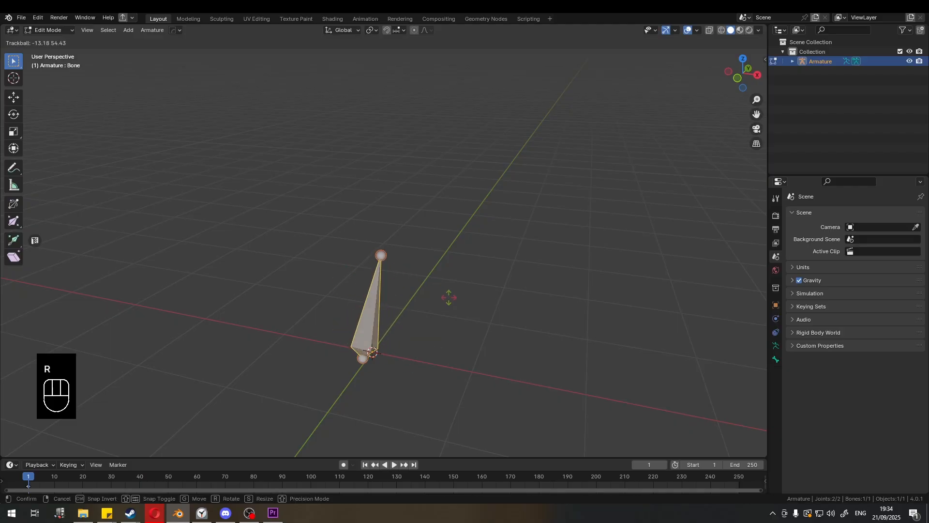
right_click(382, 288)
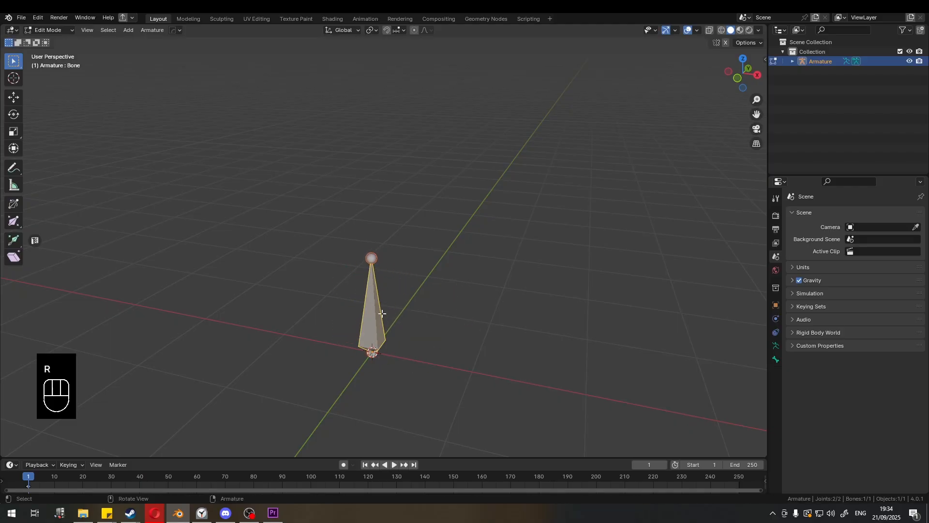
- Select the first bone's tip joint and extrude two connected bones from it, forming a bent chain
left_click(377, 265)
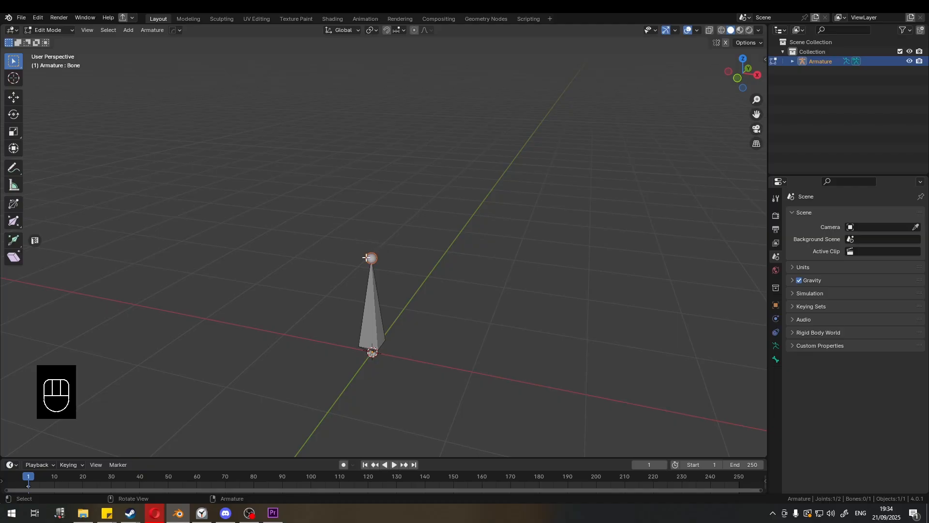
key("e")
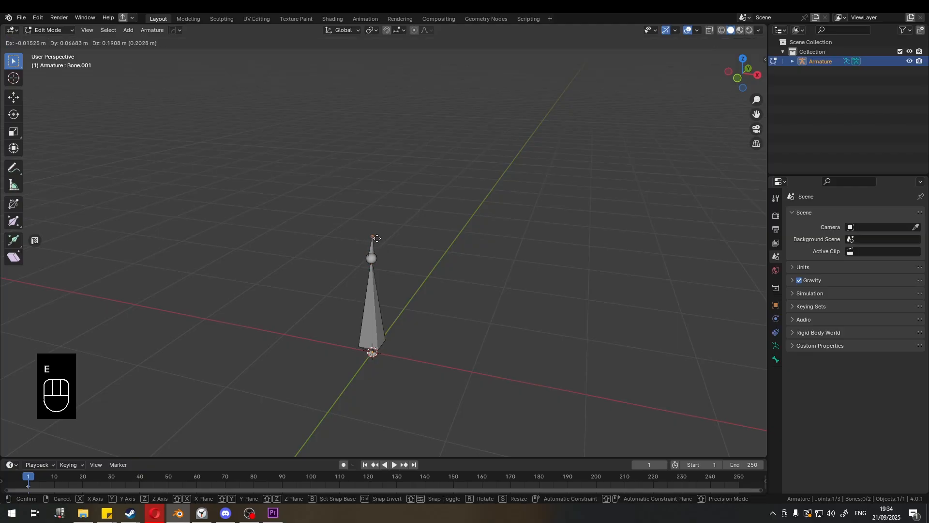
left_click(496, 188)
key("e")
left_click(608, 311)
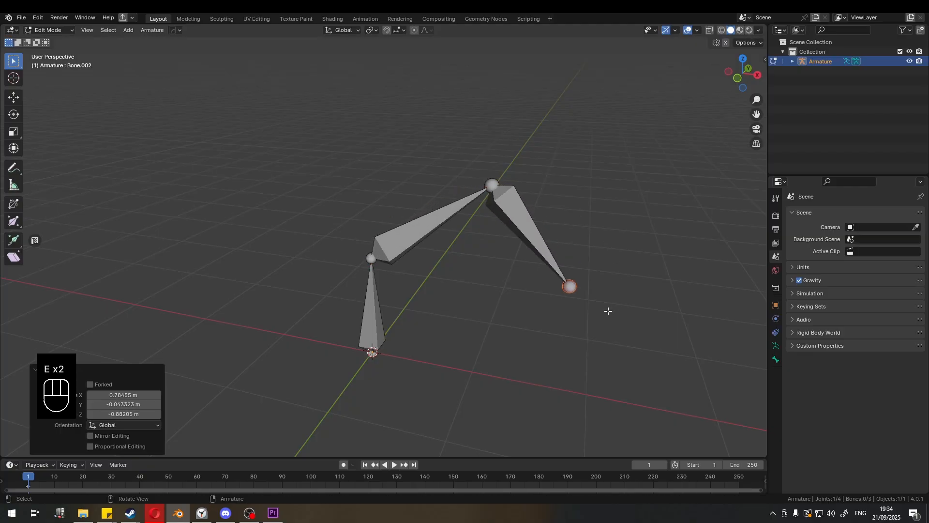
- Fill a bone between the chain's root joint and end joint, and undo it
left_click(373, 353, "shift")
key("f")
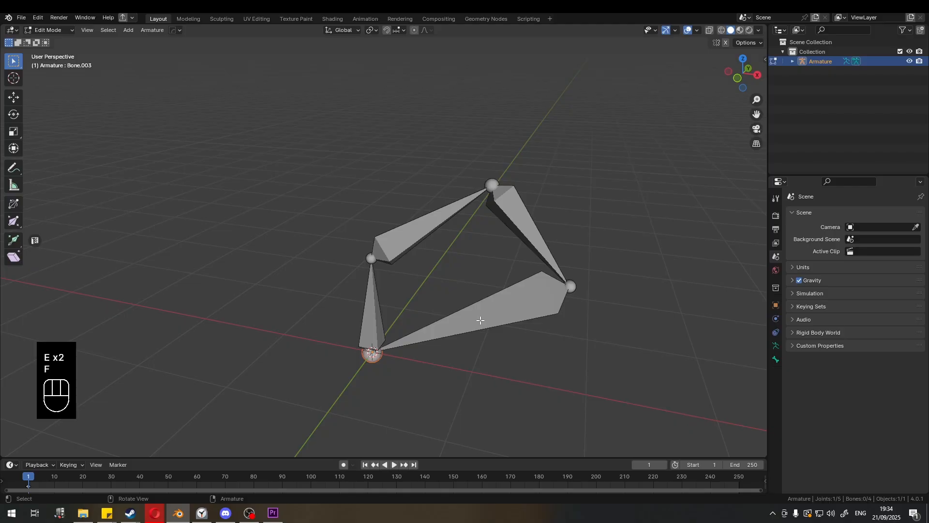
key("ctrl+z")
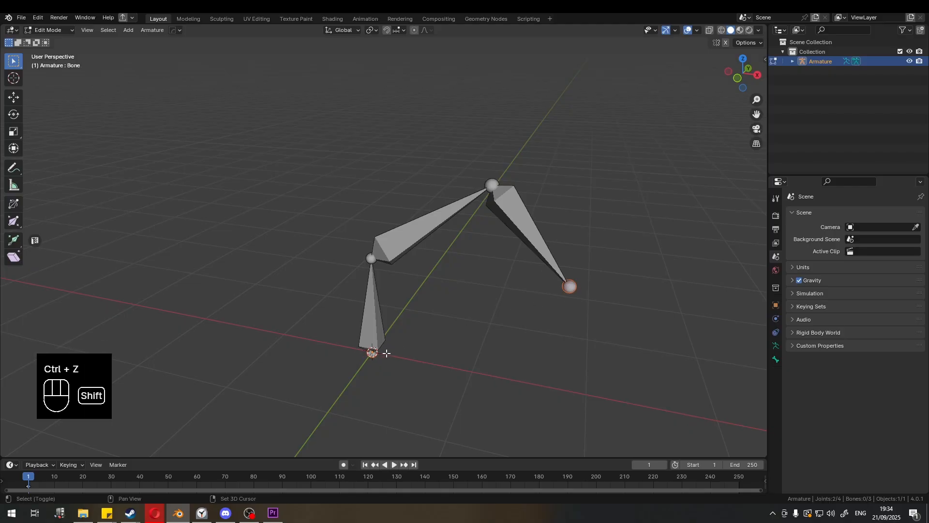
- Select the chain's root and end joints and fill a bone between them
left_click(371, 357, "shift")
left_click(568, 288)
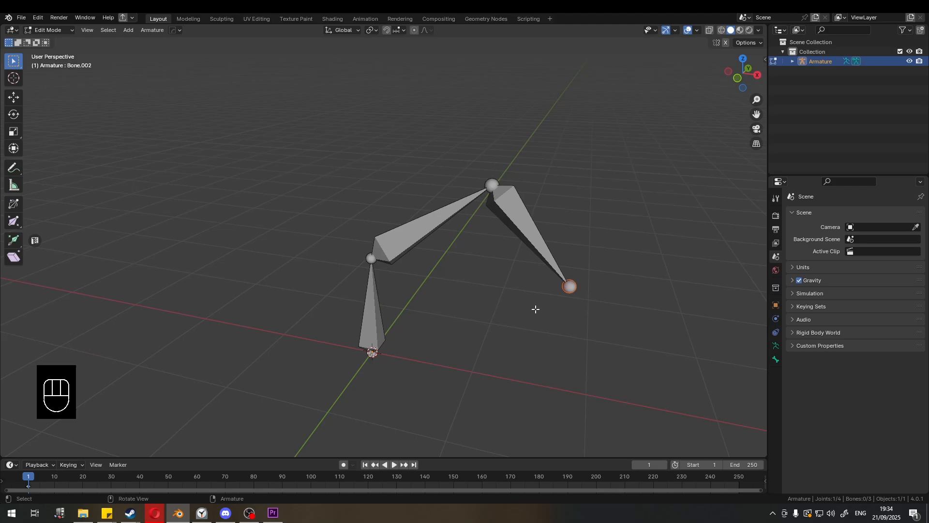
left_click(371, 352, "shift")
key("f")
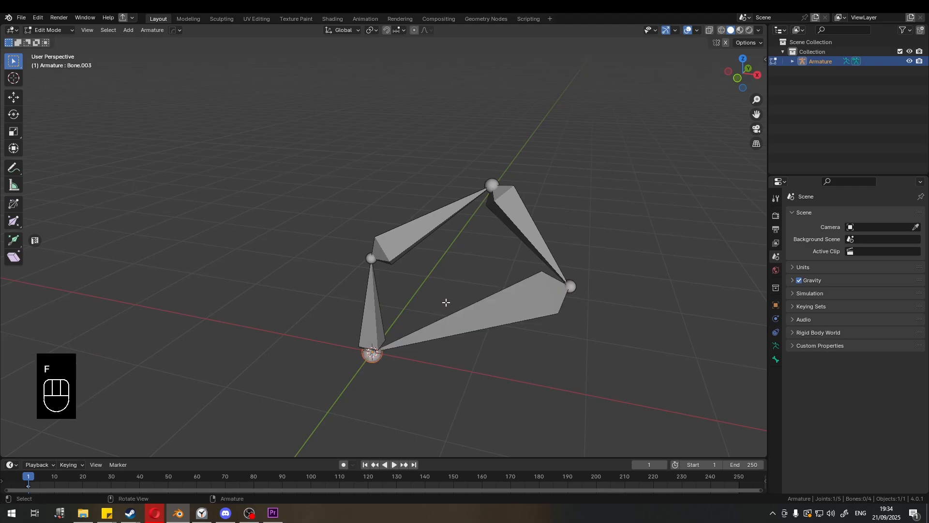
- Try moving the filled bone and its root joint, cancelling each move and undoing the changes
key("g")
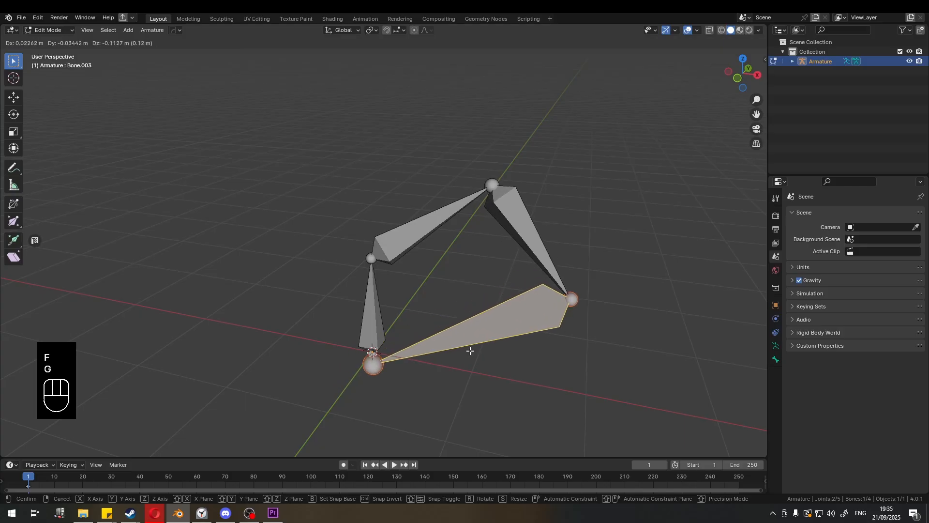
right_click(469, 350)
left_click(368, 363)
key("g")
right_click(387, 378)
key("ctrl+z")
key("ctrl+z")
key("ctrl+z")
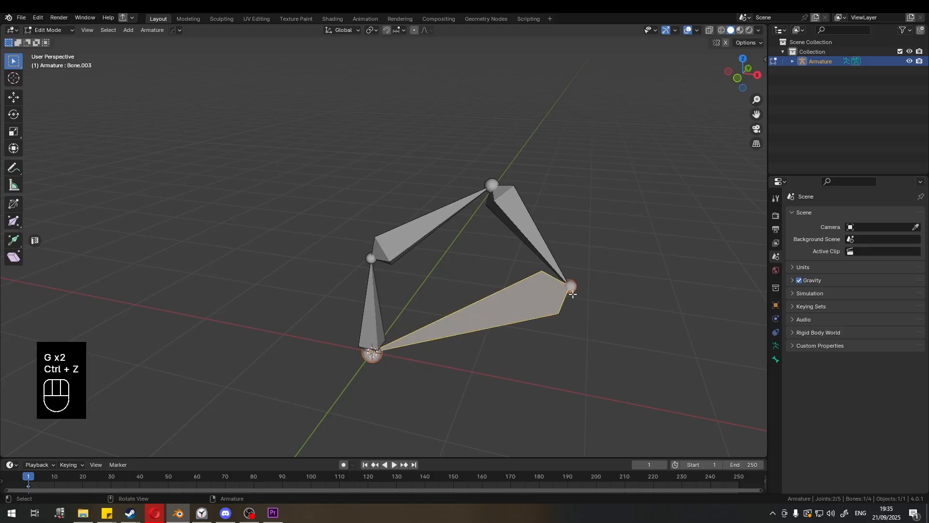
- Undo the filled bone, recreate it between the root and end joints, and select it
key("f")
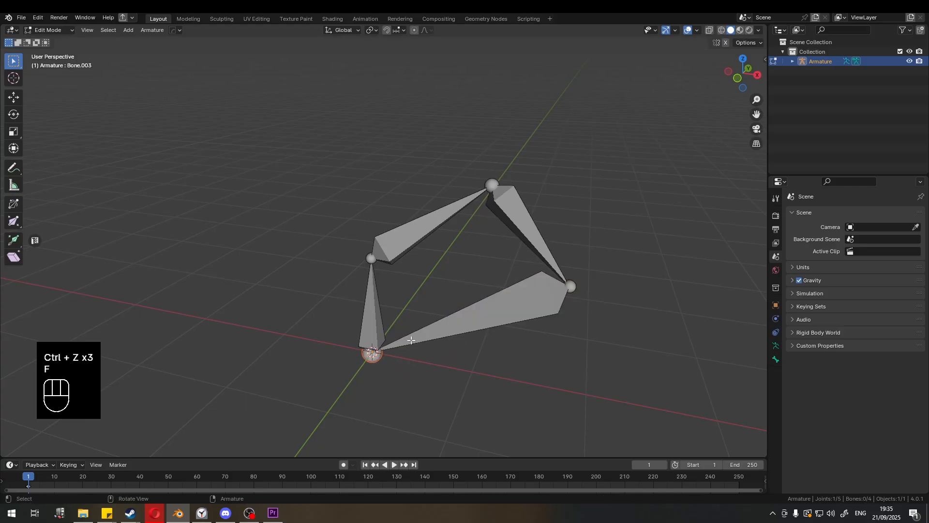
left_click(472, 320)
key("ctrl+z")
key("ctrl+z")
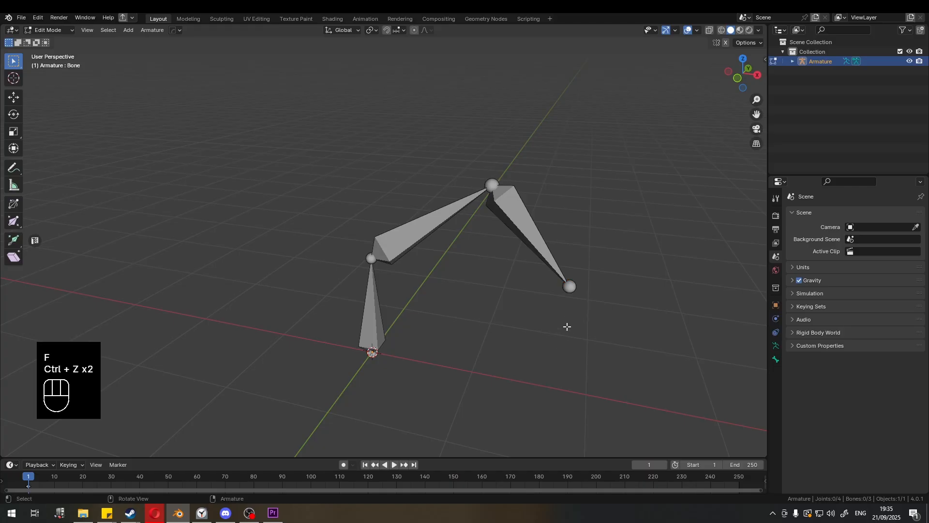
key("f")
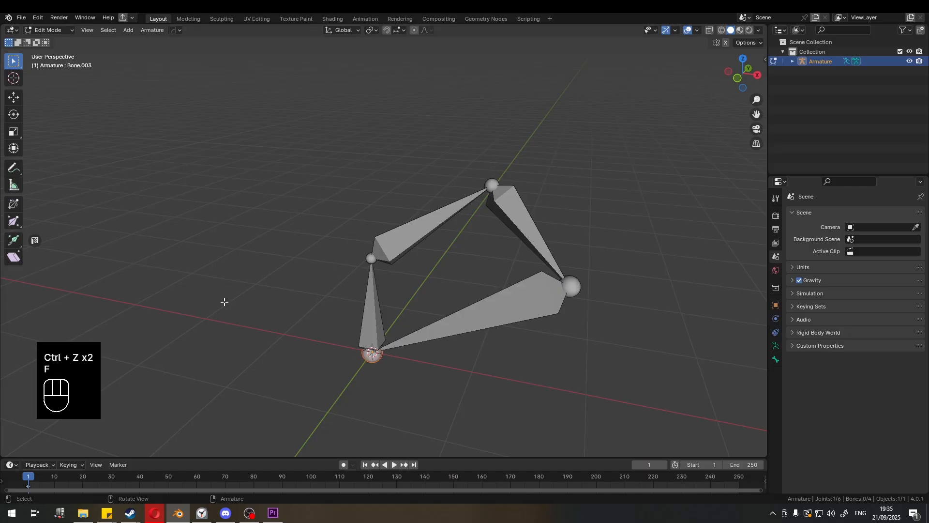
left_click(432, 340)
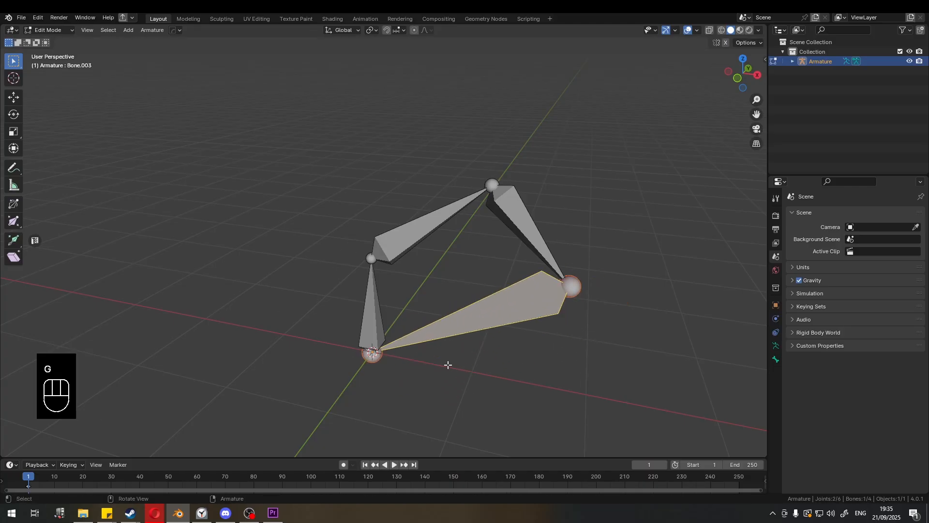
- Select the first bone and try moving it, cancelling each move
left_click(383, 333)
key("g")
key("g")
right_click(384, 309)
key("g")
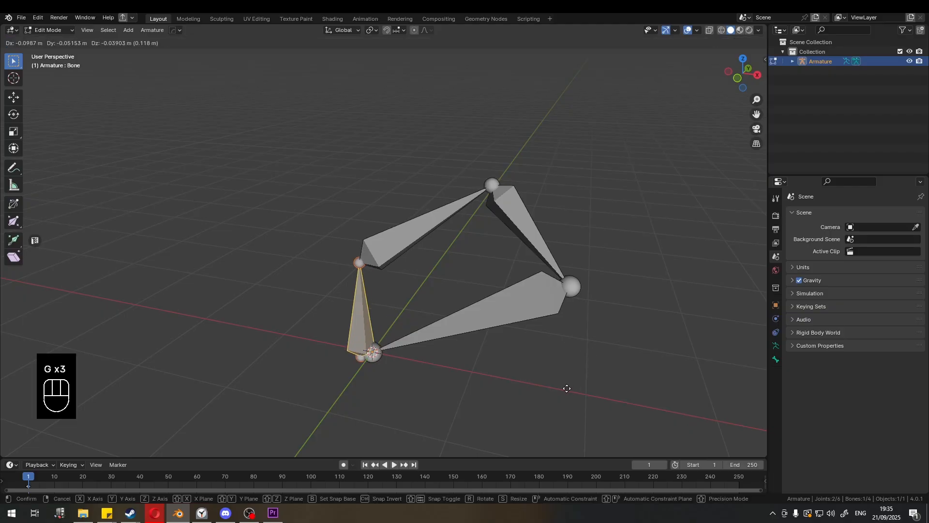
right_click(536, 327)
- Select the filled bone between the root and end joints and delete it
left_click(515, 312)
key("g")
right_click(485, 368)
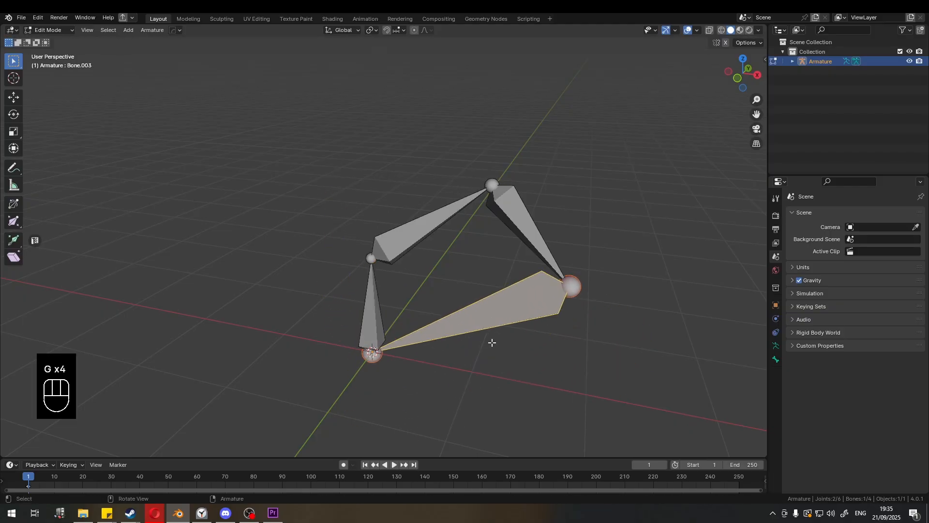
key("x")
- Select the last bone and then the middle bone, trying a move on each
left_click(561, 309)
left_click(540, 254)
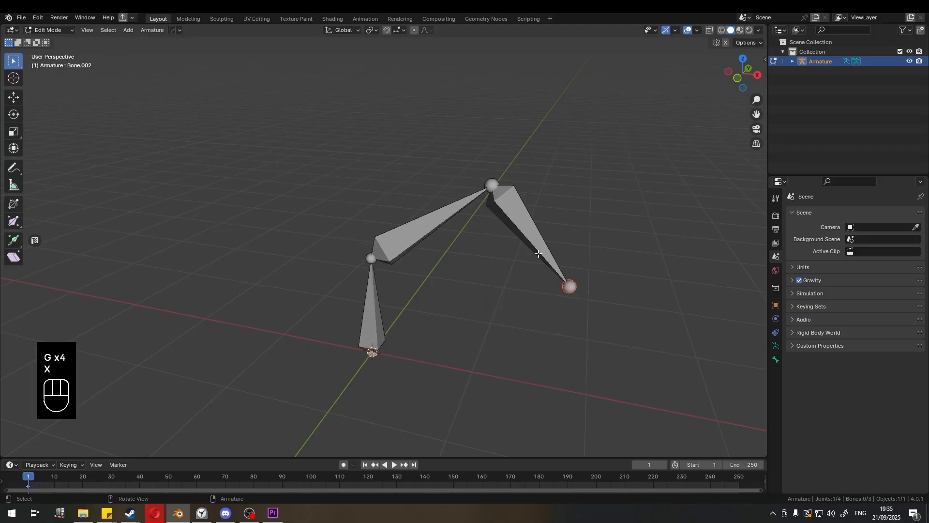
key("g")
left_click(460, 250)
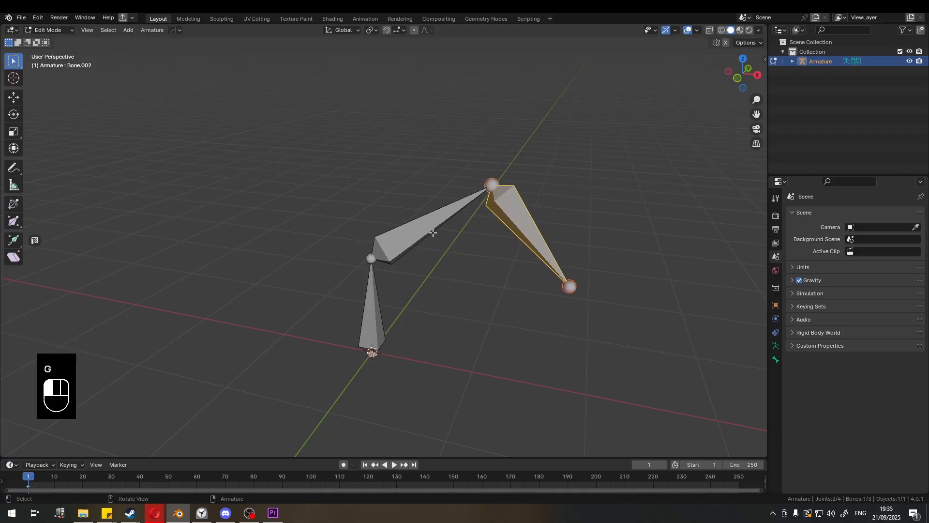
left_click(459, 249)
key("g")
left_click(458, 251)
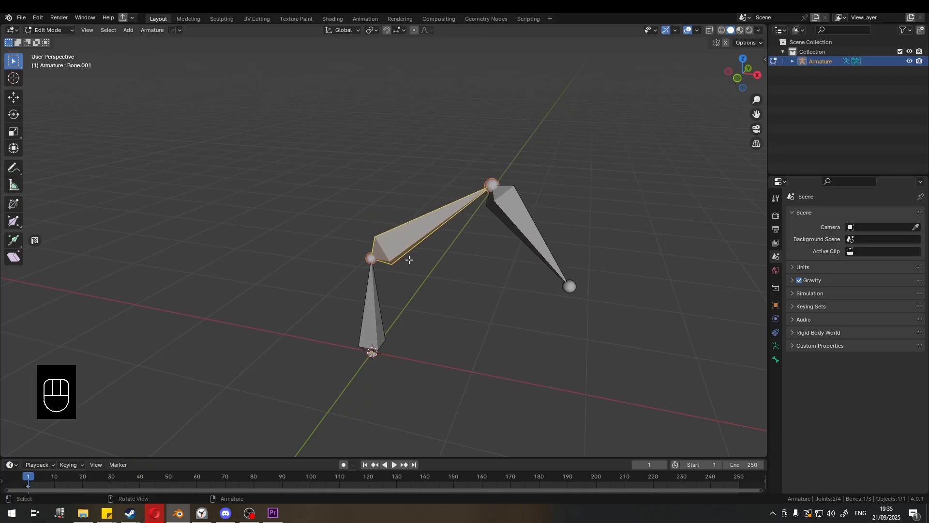
- Move the middle bone upward and undo the move
key("y")
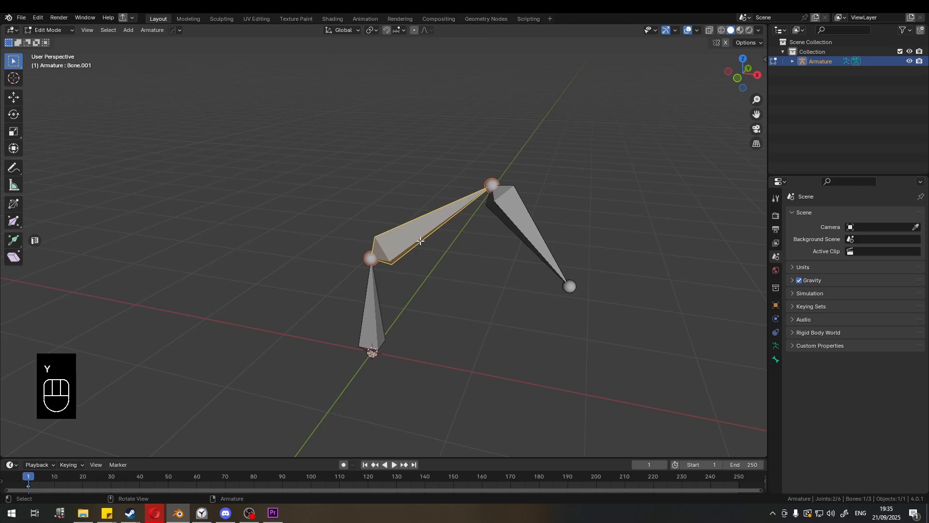
key("g")
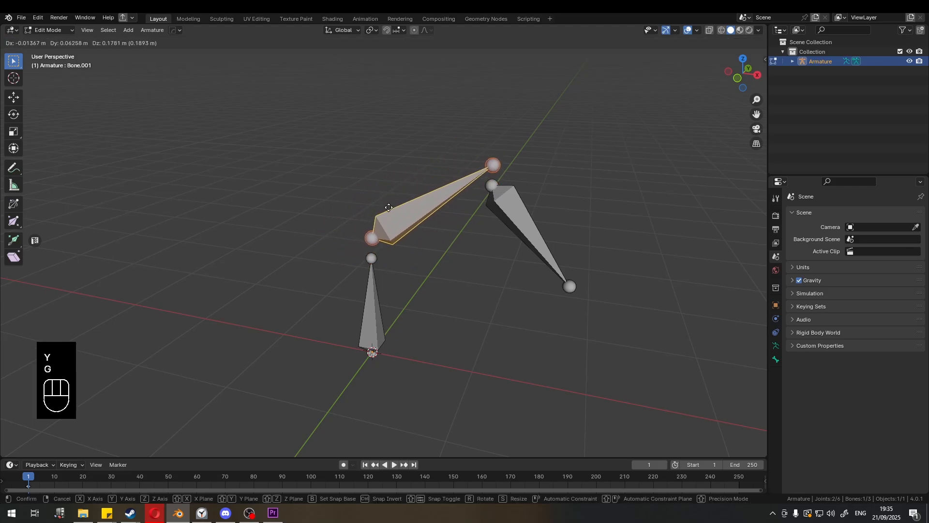
left_click(380, 207)
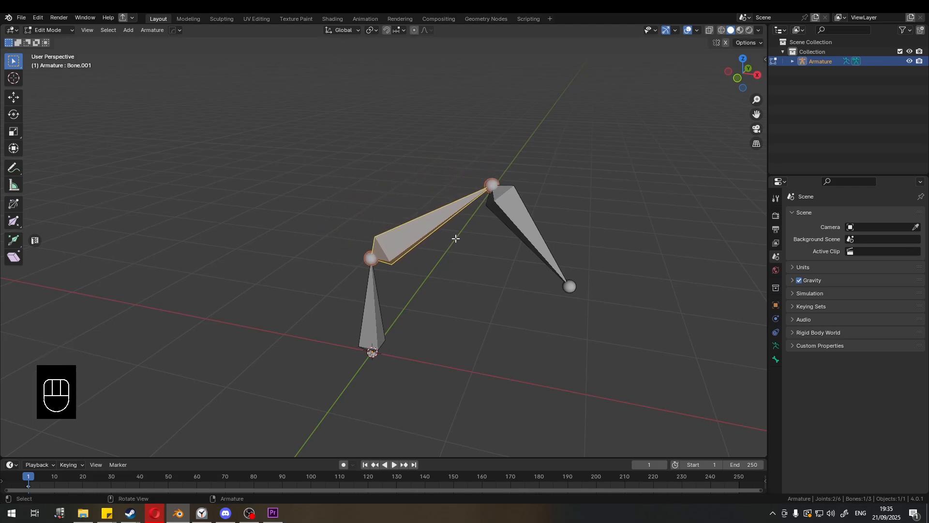
key("ctrl+z")
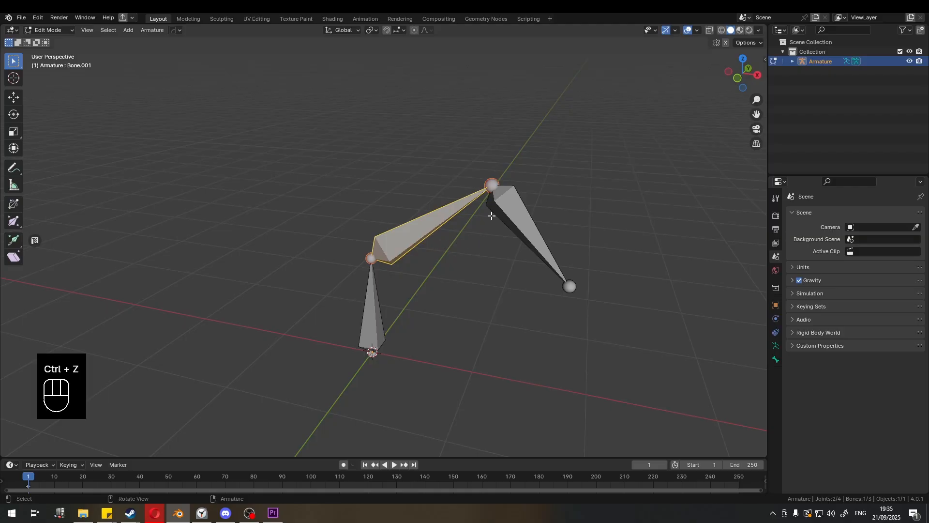
- Select the middle bone and disconnect it from its parent with Clear Parent's Disconnect Bone
left_click(464, 255)
left_click(420, 239)
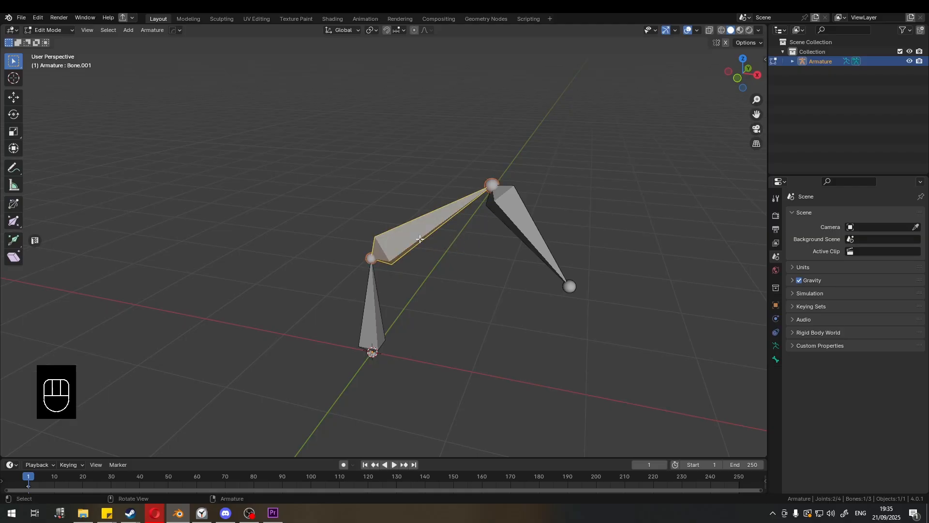
key("alt+p")
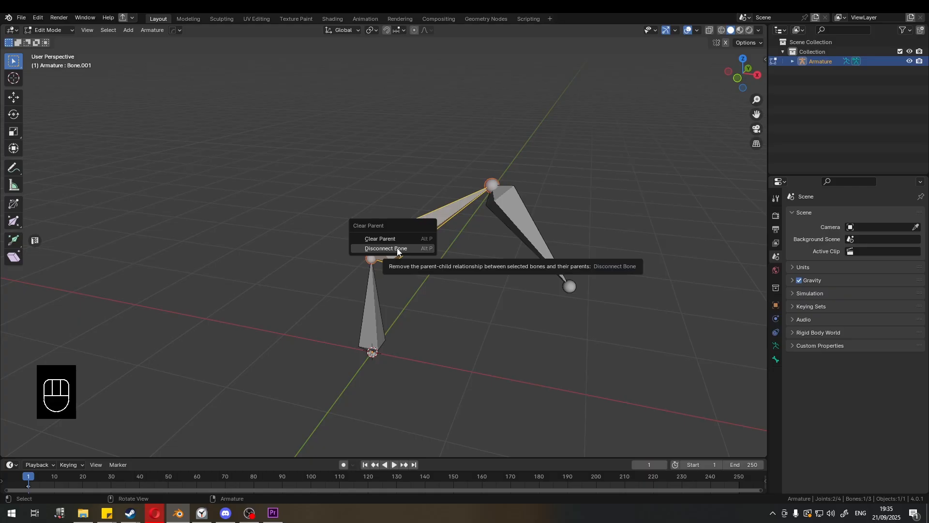
left_click(398, 248)
left_click(438, 227)
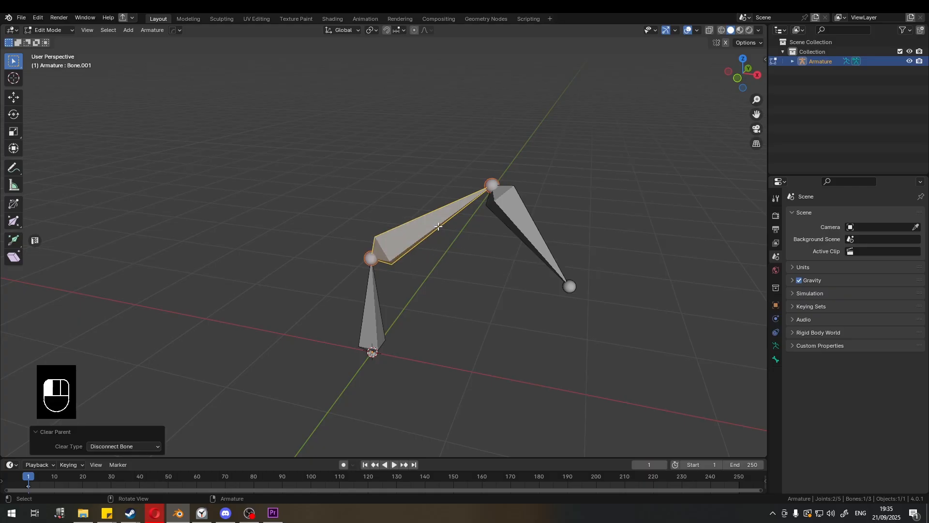
- Try moving the disconnected middle bone, cancelling each move, and undo the disconnection
key("g")
key("g")
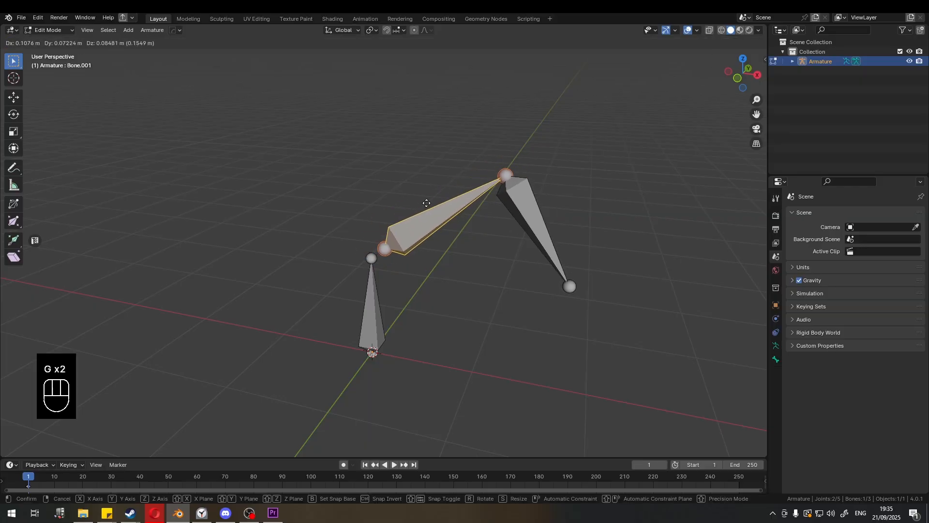
right_click(424, 202)
key("g")
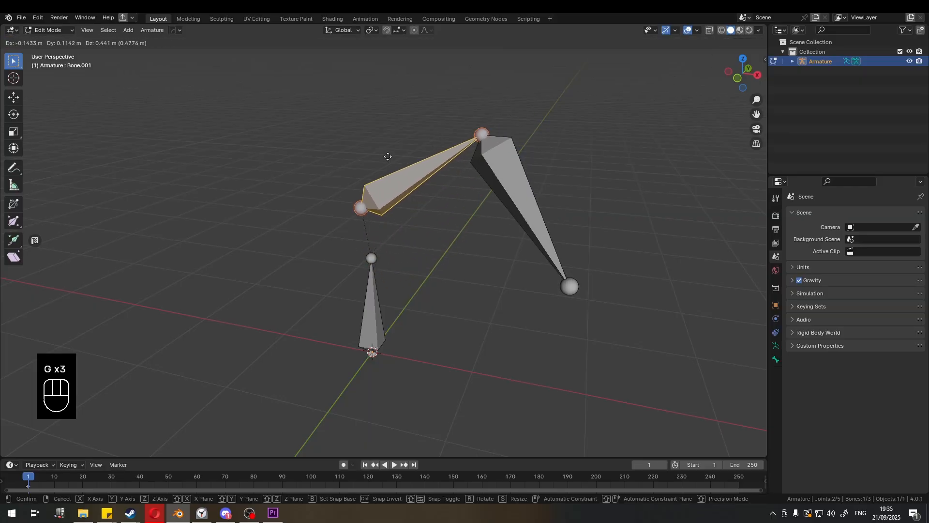
right_click(411, 194)
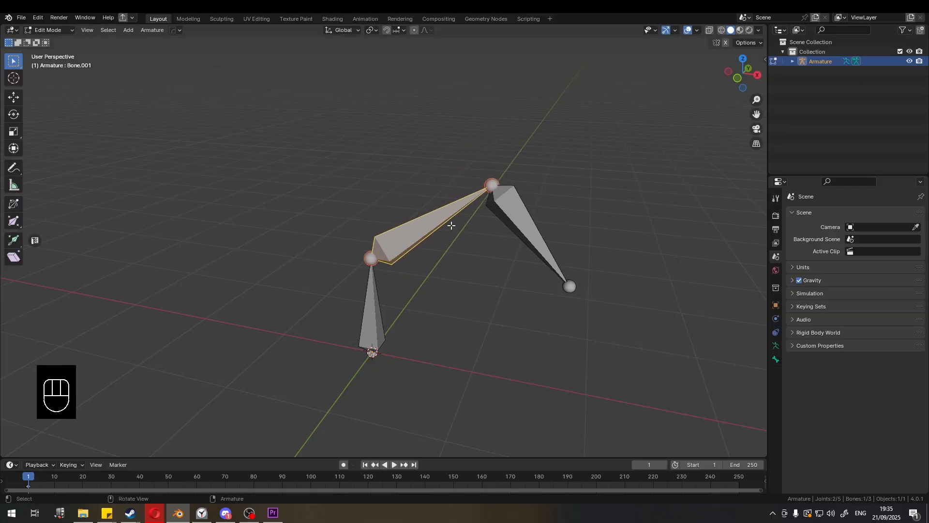
key("ctrl+z")
- Disconnect the middle bone again, try moving it, cancel, and undo
key("alt+p")
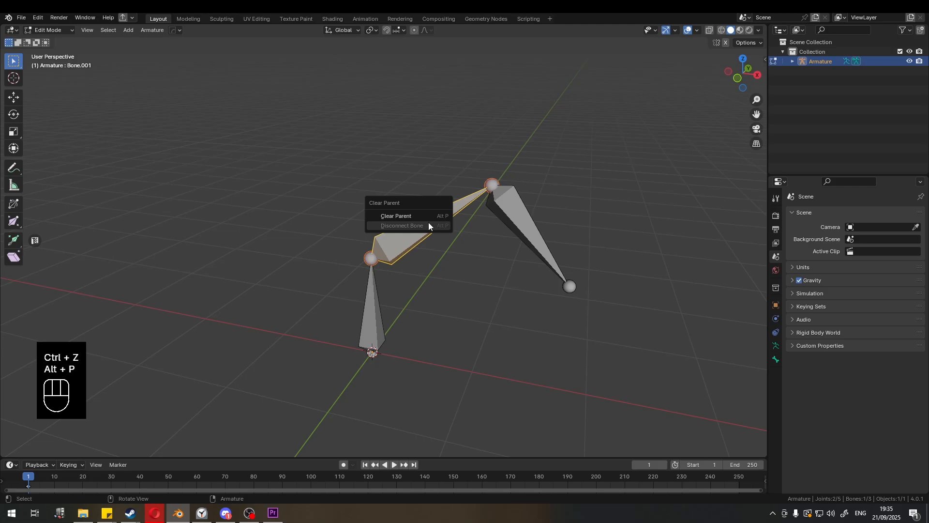
left_click(428, 222)
key("g")
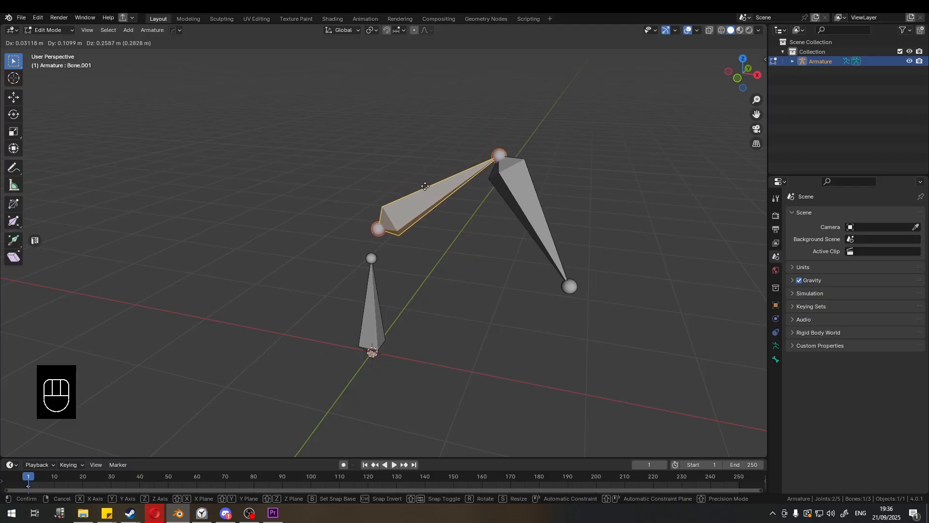
right_click(436, 180)
key("ctrl+z")
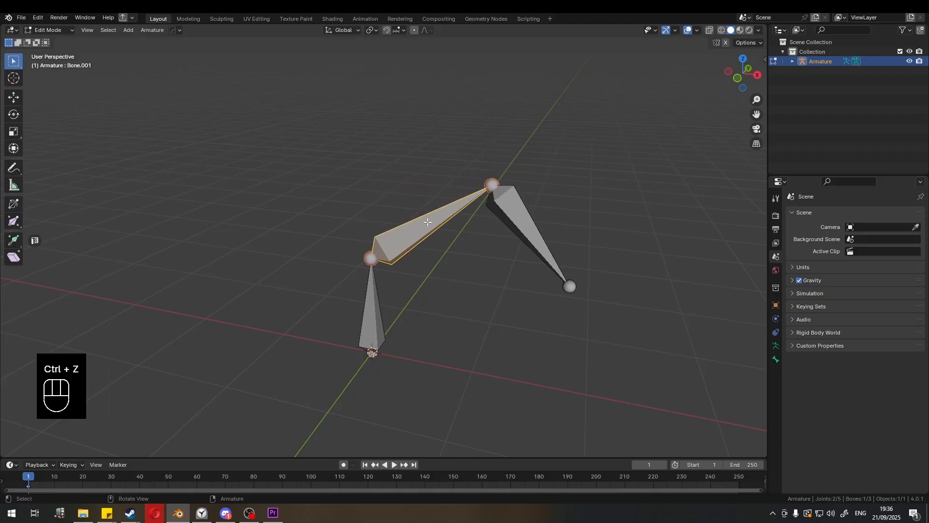
- Disconnect the middle bone once more, try moving it twice, and undo
key("alt+p")
left_click(428, 222)
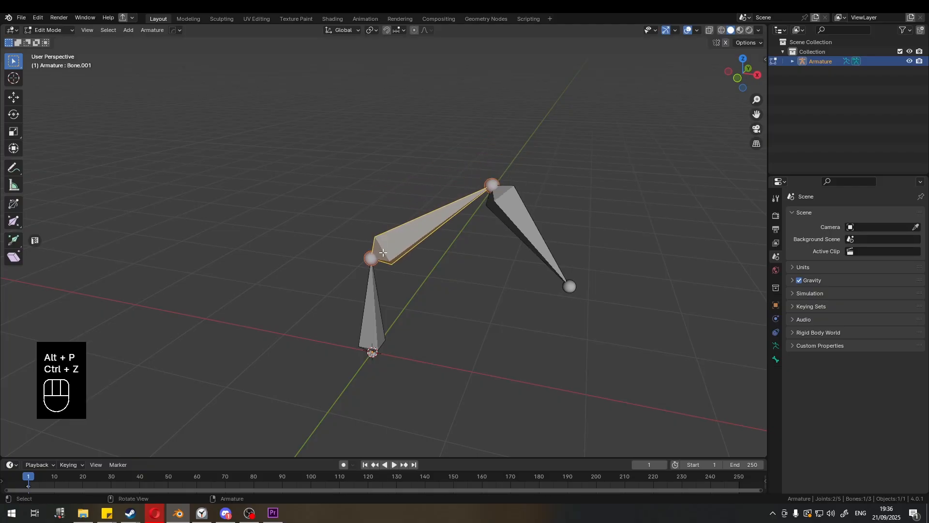
key("g")
right_click(419, 236)
key("g")
right_click(456, 235)
key("ctrl+z")
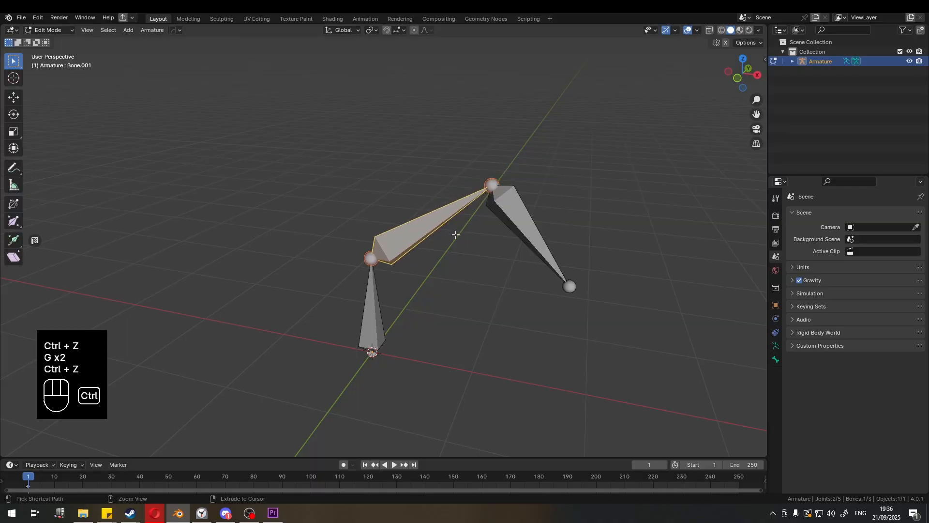
- Try moving the middle bone again, undoing and cancelling the moves
key("g")
right_click(460, 223)
key("ctrl+z")
key("ctrl+z")
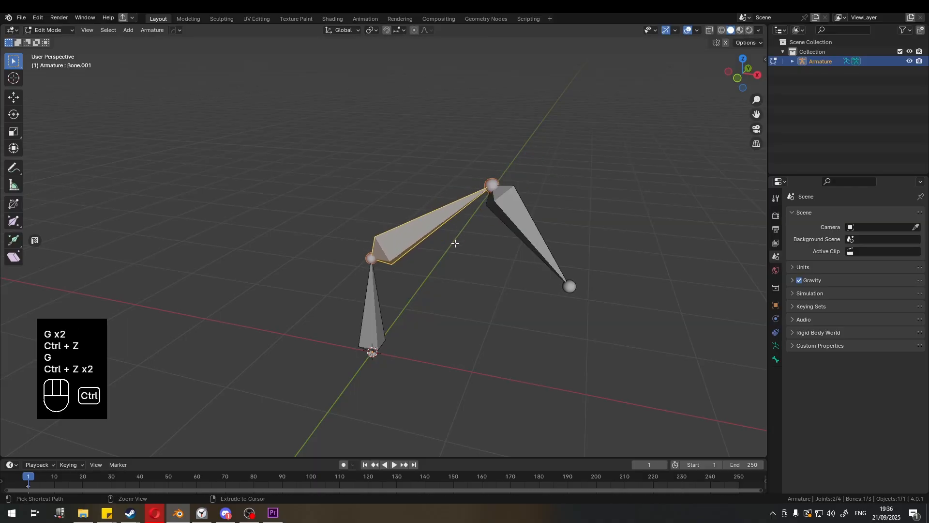
key("g")
right_click(420, 240)
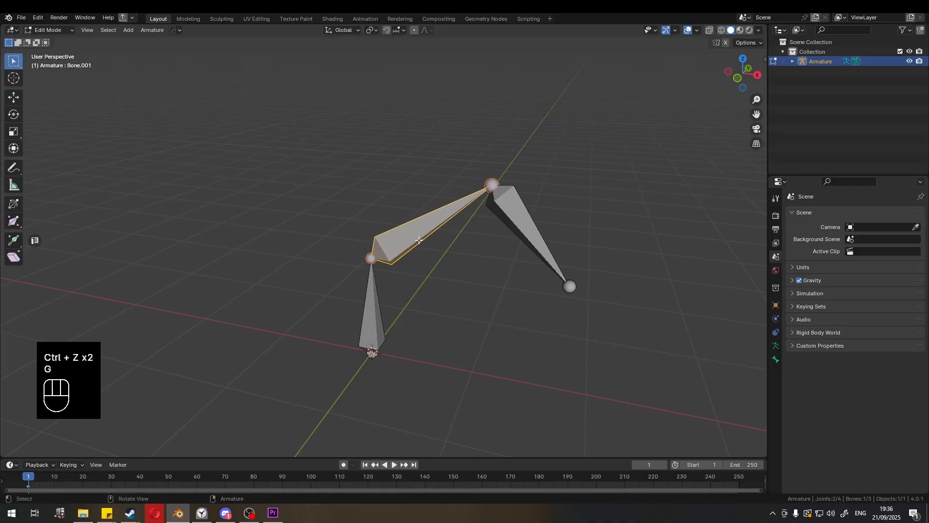
- Disconnect the middle bone from its parent and move it upward, away from the first bone's tip
key("alt+p")
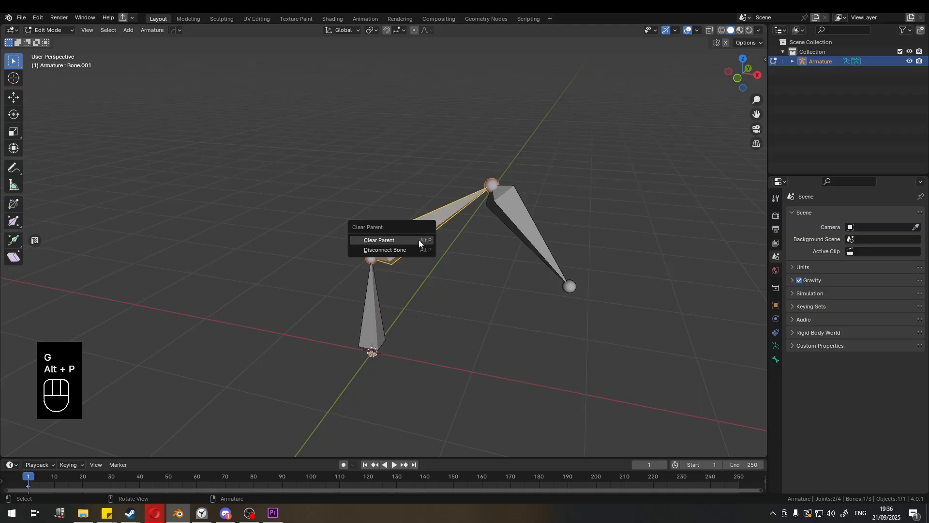
left_click(402, 252)
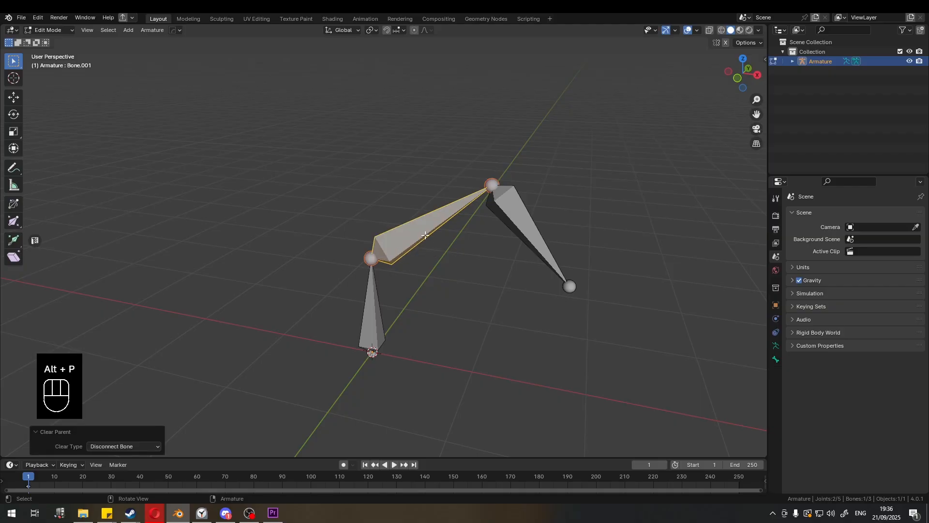
key("g")
left_click(401, 171)
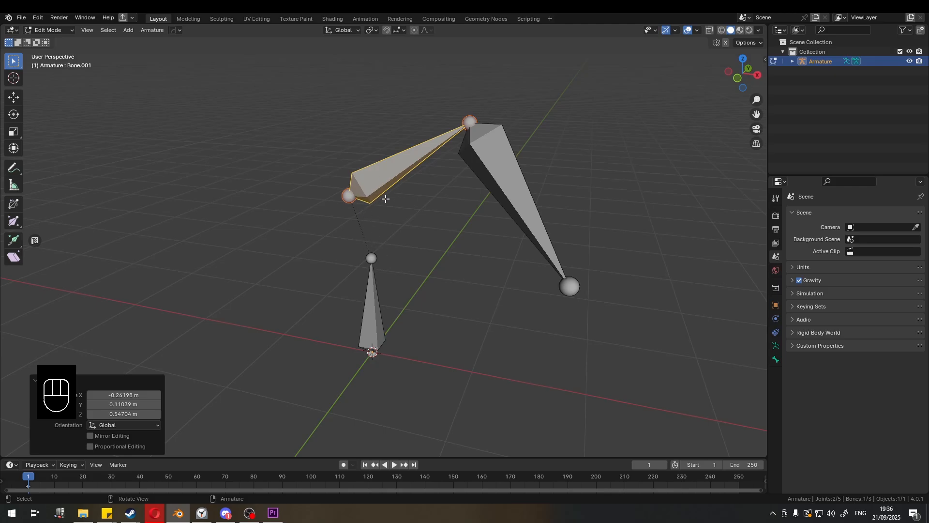
- Switch the armature from Edit Mode to Pose Mode
left_click(371, 291)
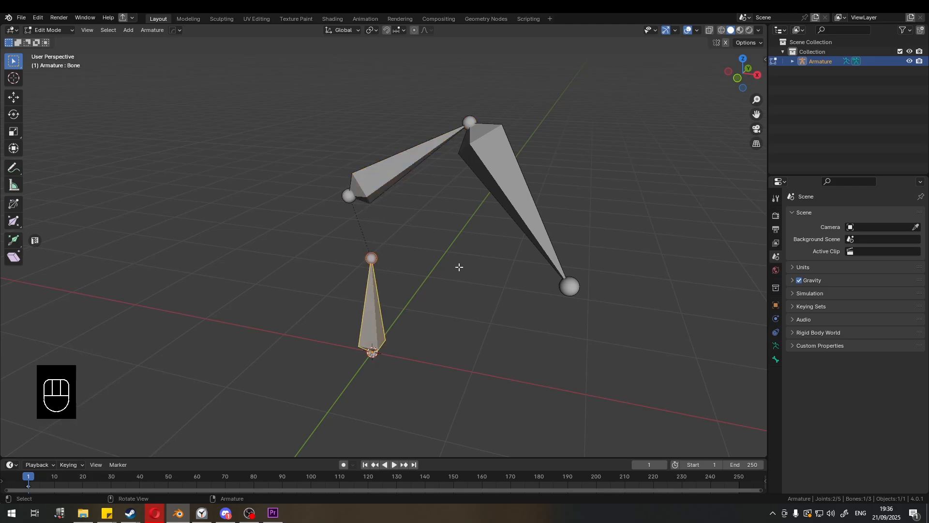
left_click(406, 206)
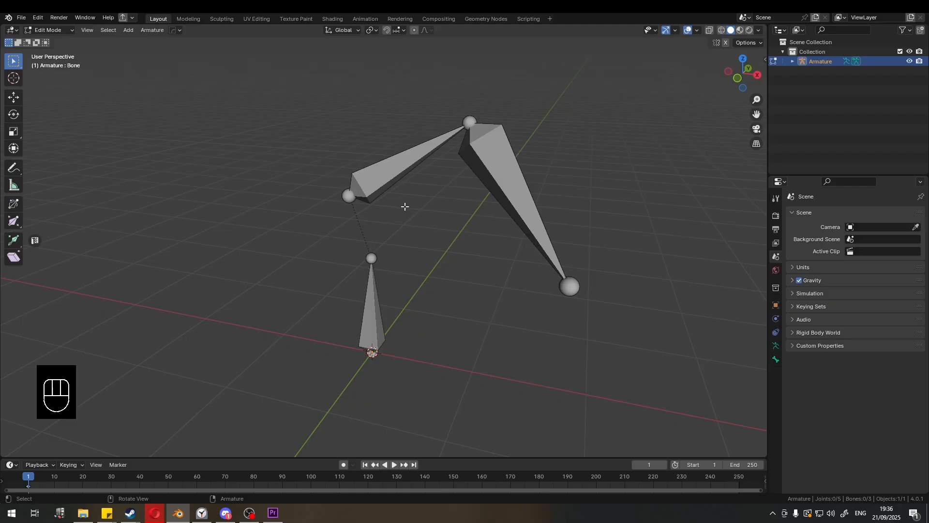
left_click(59, 30)
left_click(51, 42)
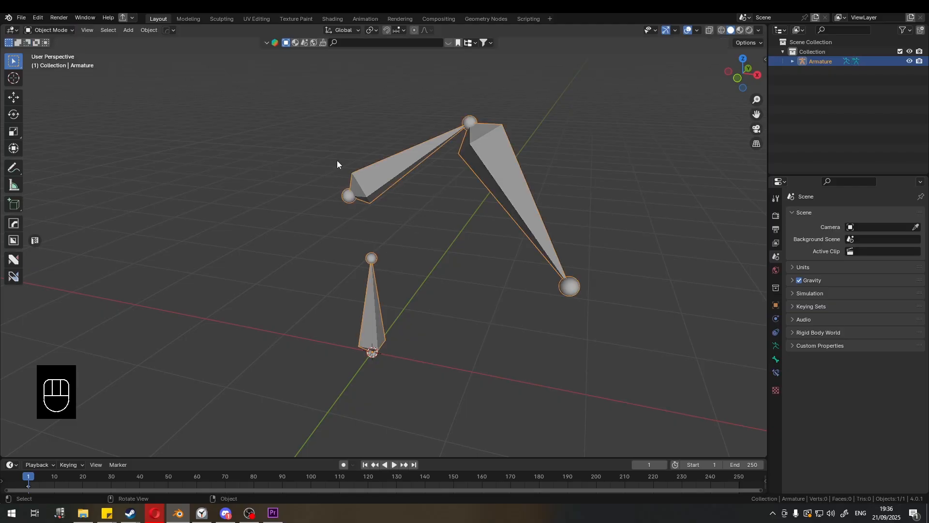
left_click(63, 30)
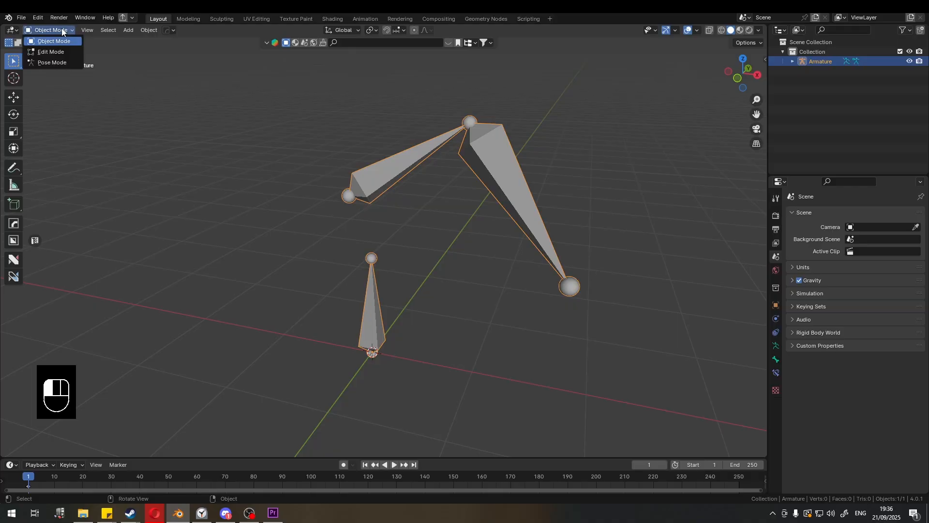
left_click(51, 62)
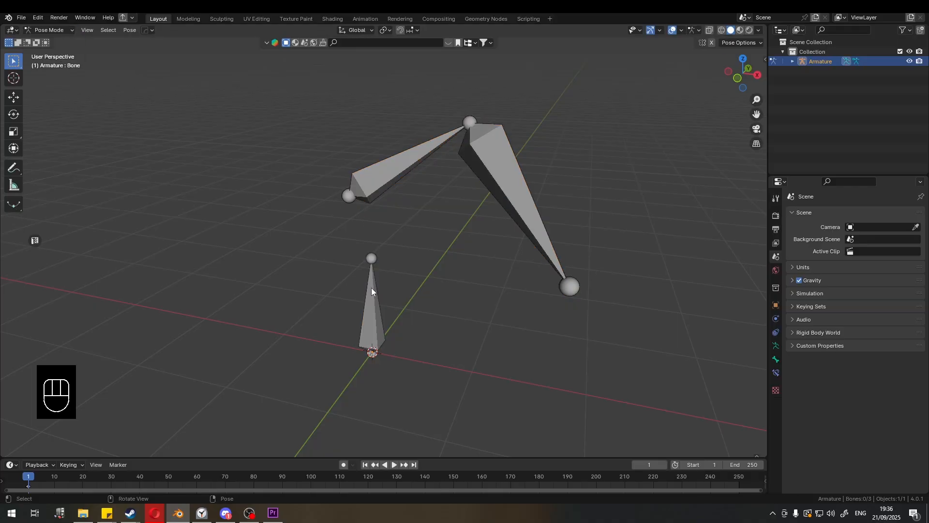
- Try moving the middle bone and then the first bone in Pose Mode, cancelling the moves
left_click(44, 31)
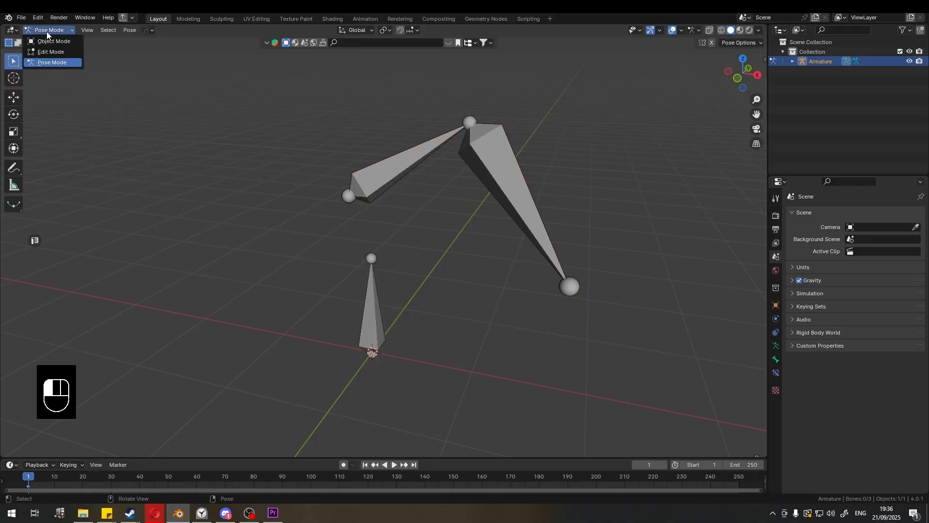
left_click(46, 30)
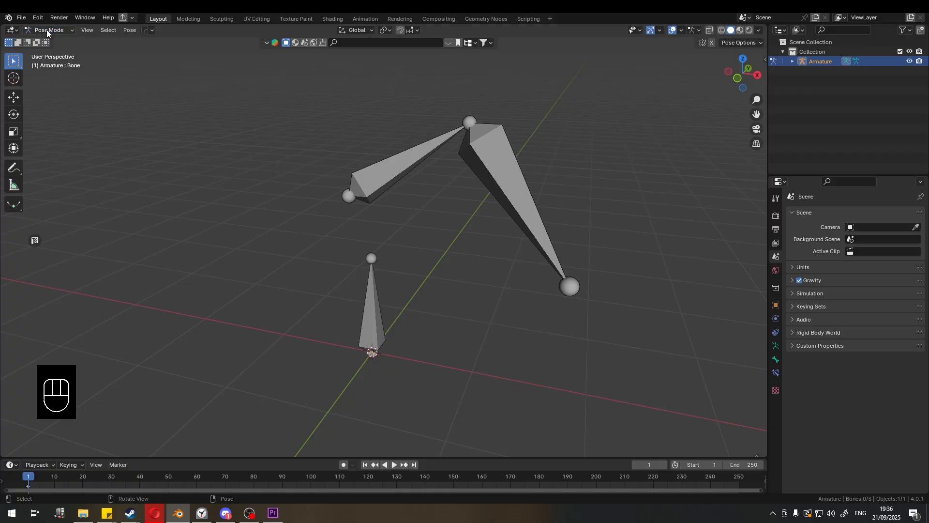
left_click(374, 284)
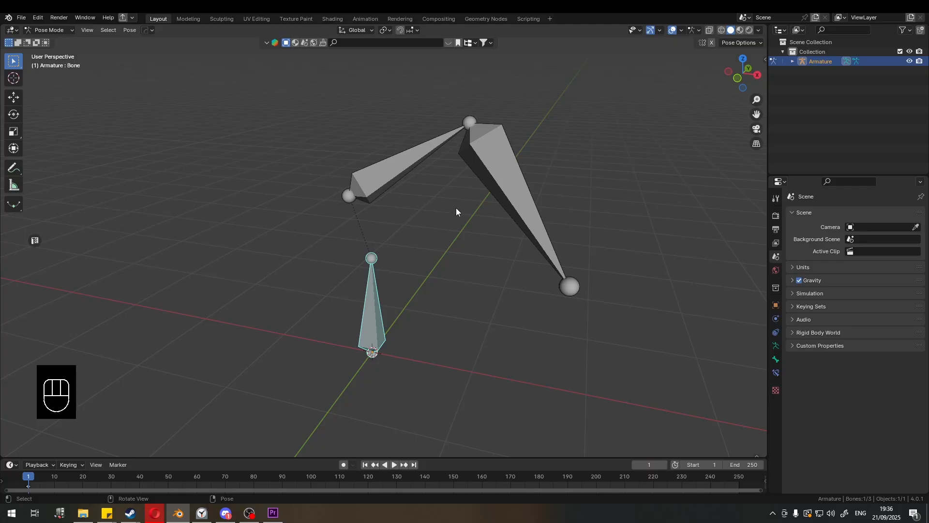
left_click_drag(65, 30, 59, 63)
left_click(366, 192)
key("g")
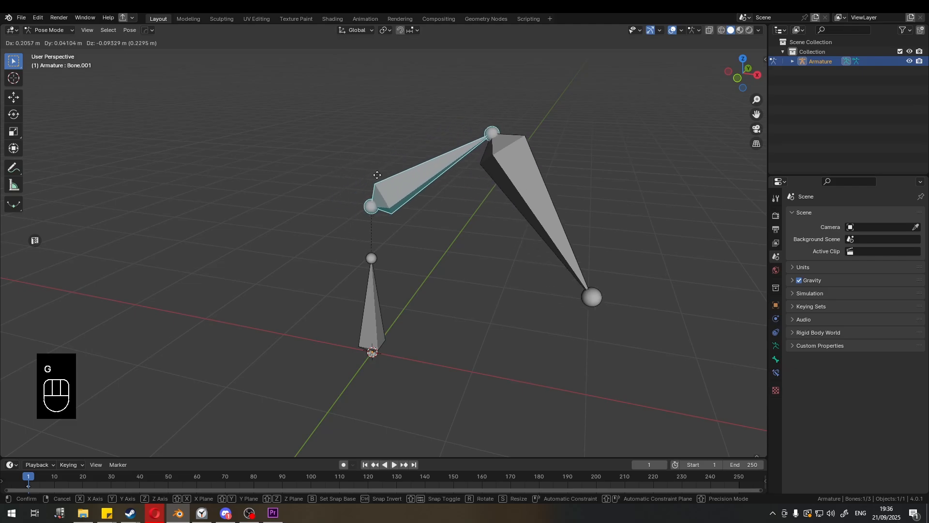
key("g")
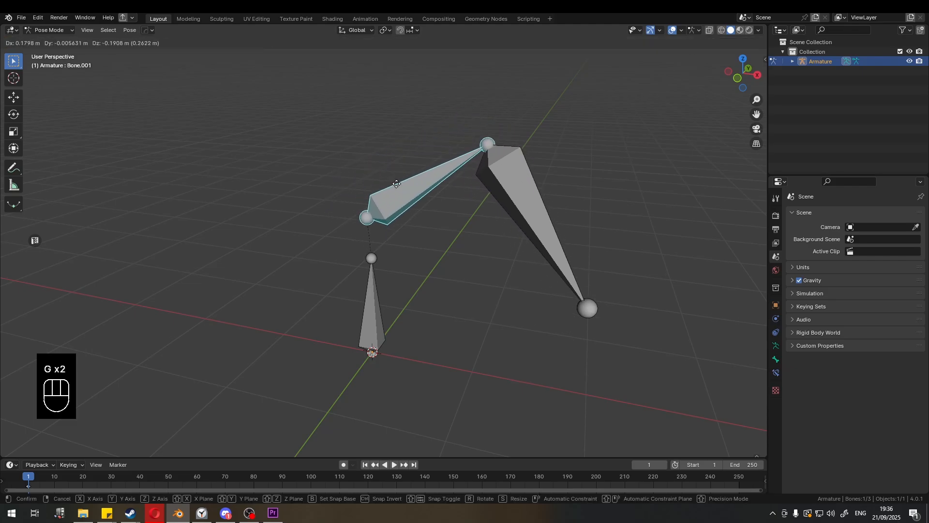
left_click(397, 167)
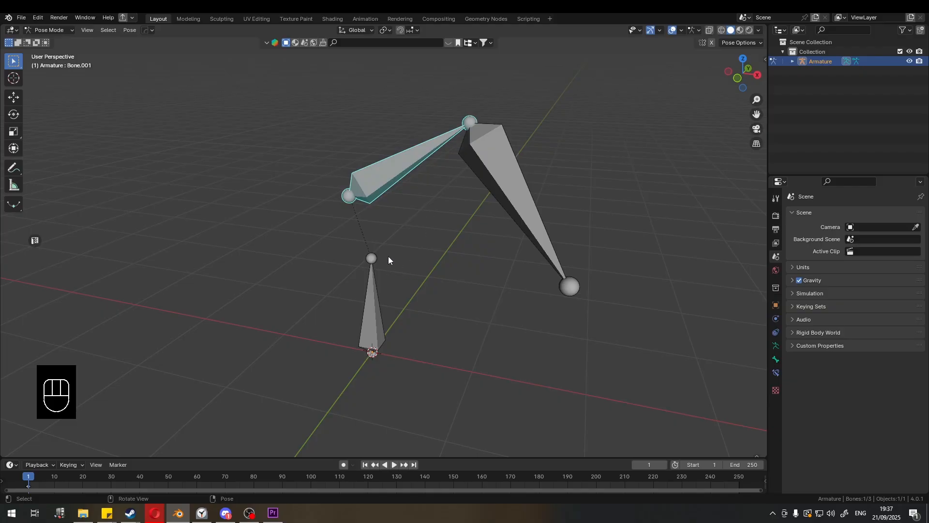
left_click(372, 316)
key("g")
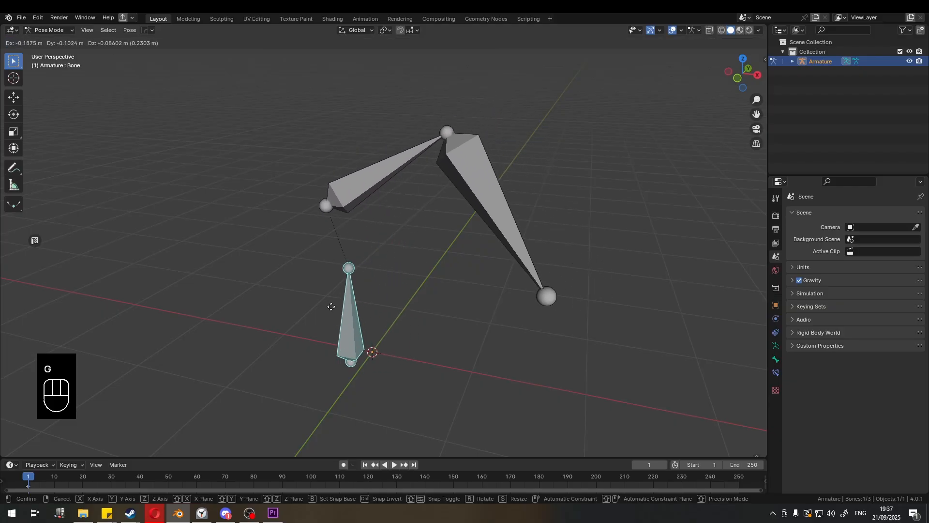
right_click(357, 295)
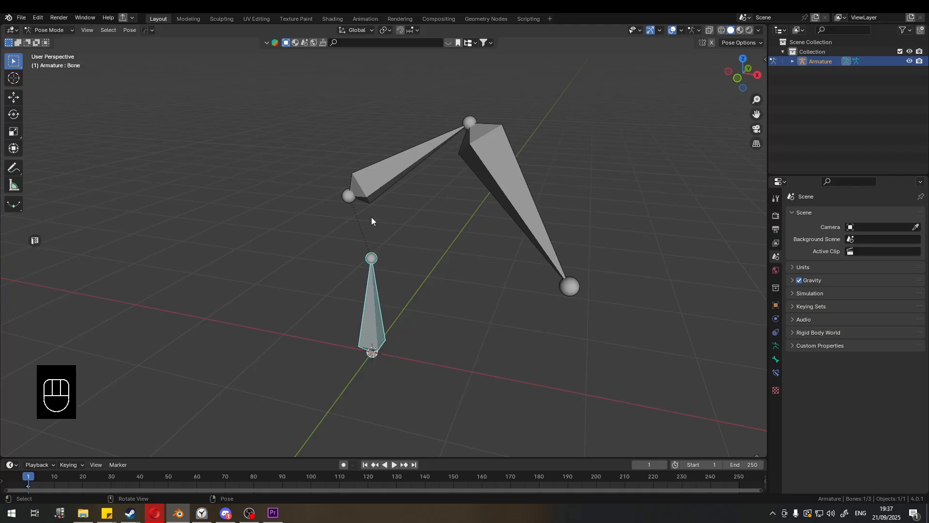
- Return the armature to Edit Mode
left_click(59, 31)
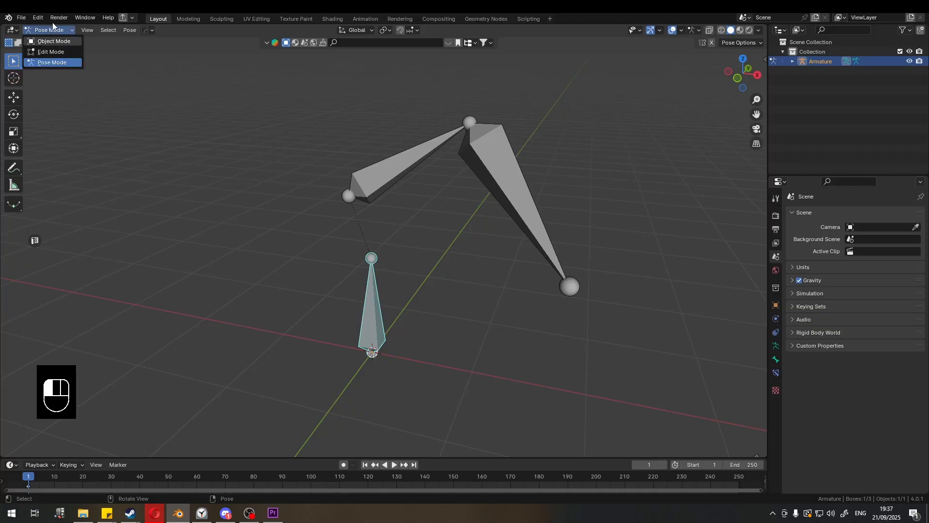
left_click(54, 28)
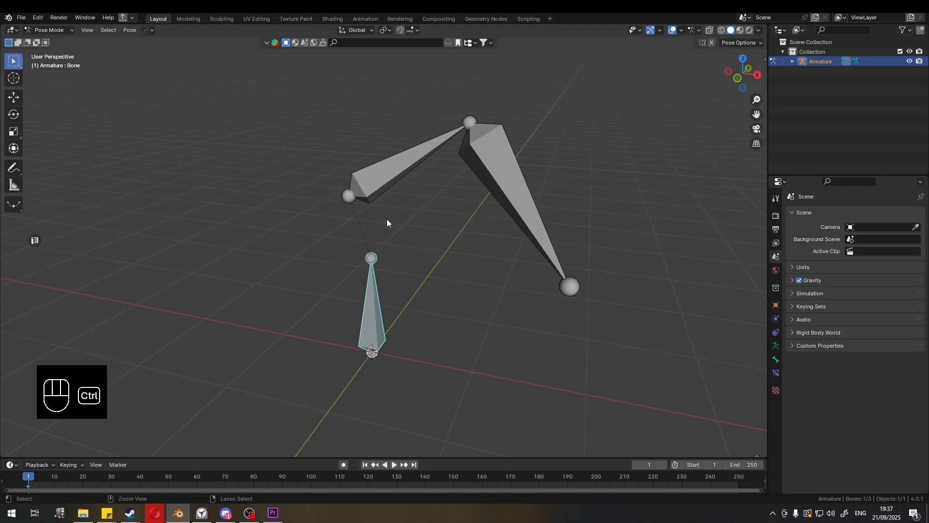
key("ctrl+Tab")
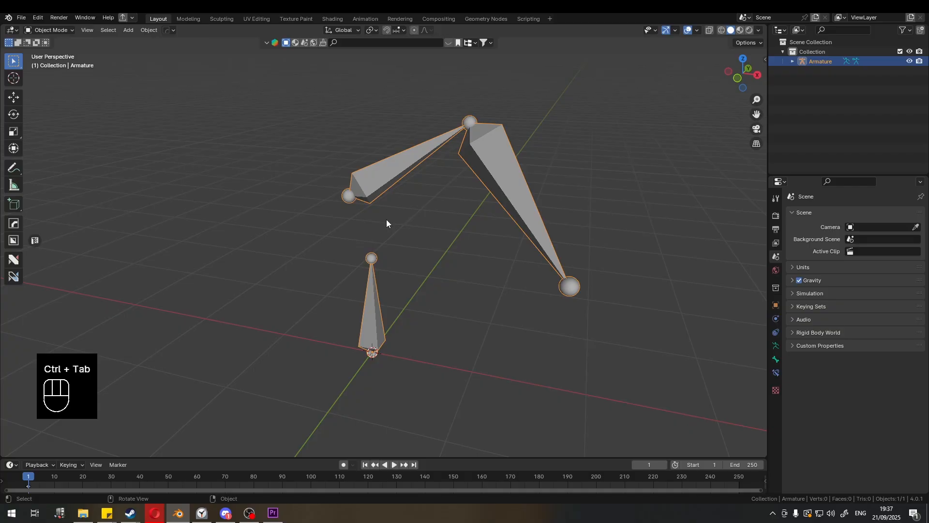
key("Tab")
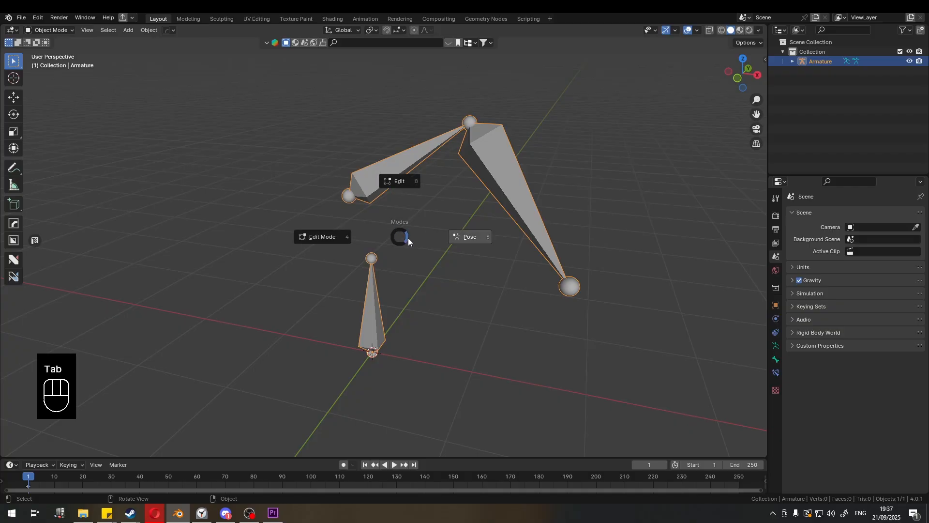
left_click(396, 181)
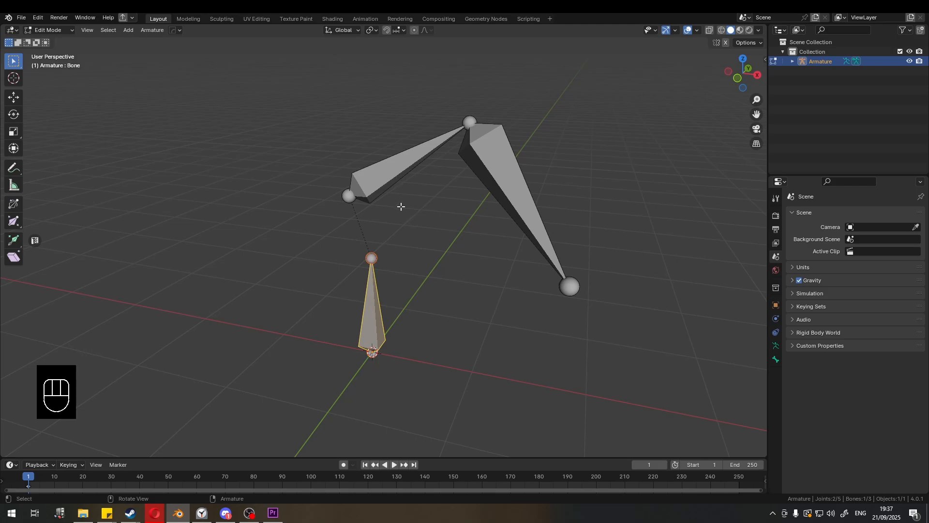
- Split the third bone off the middle bone and move it to the right
left_click(405, 172)
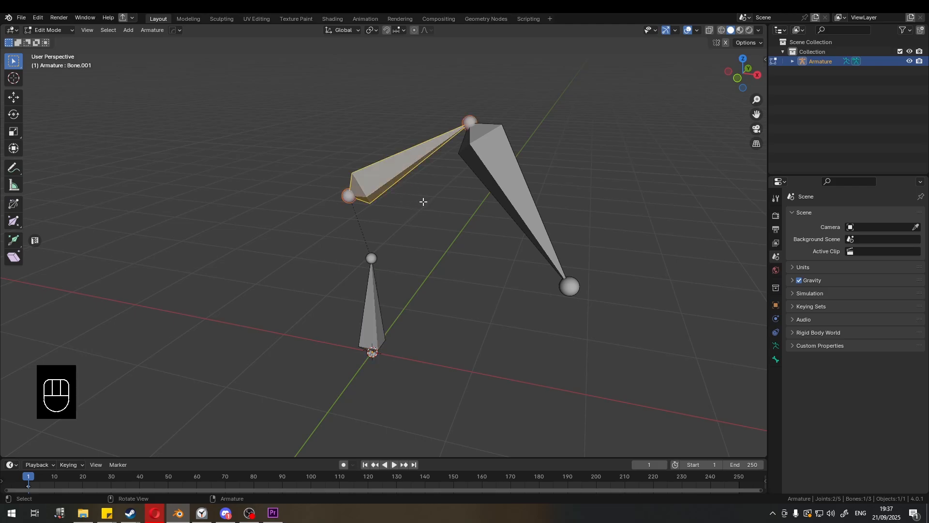
key("y")
key("y")
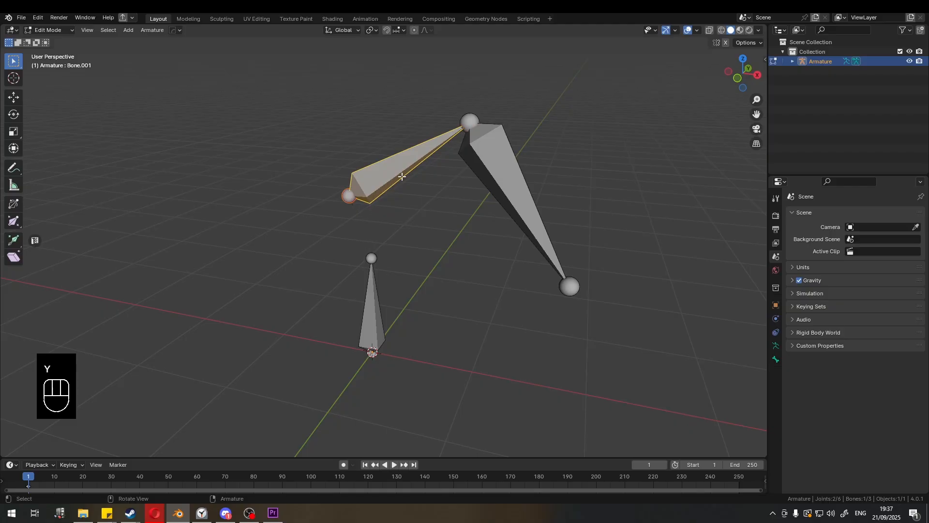
left_click(499, 172)
key("g")
left_click(618, 171)
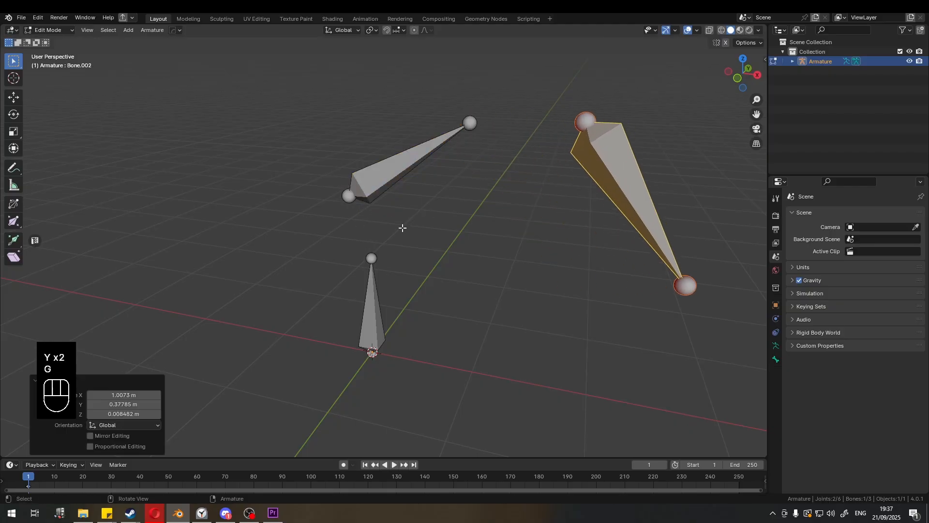
left_click(484, 240)
left_click(609, 162)
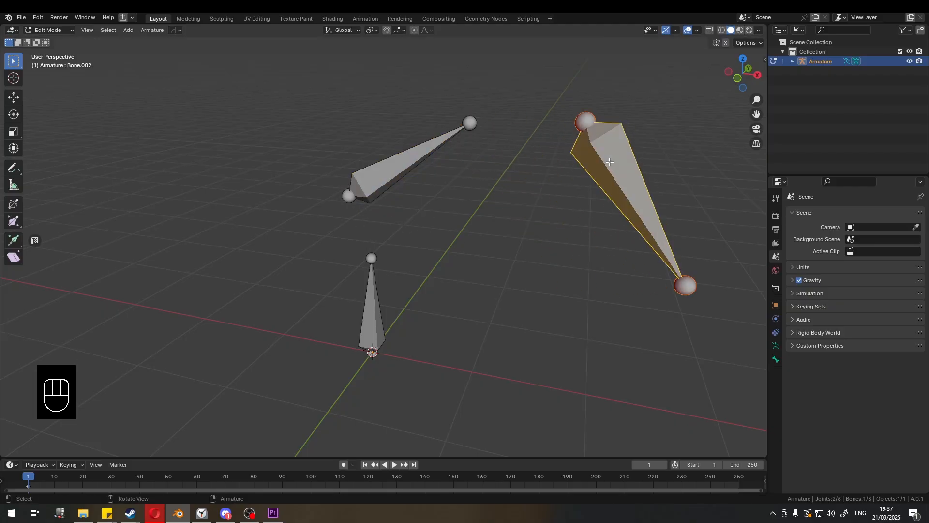
left_click(417, 162, "shift")
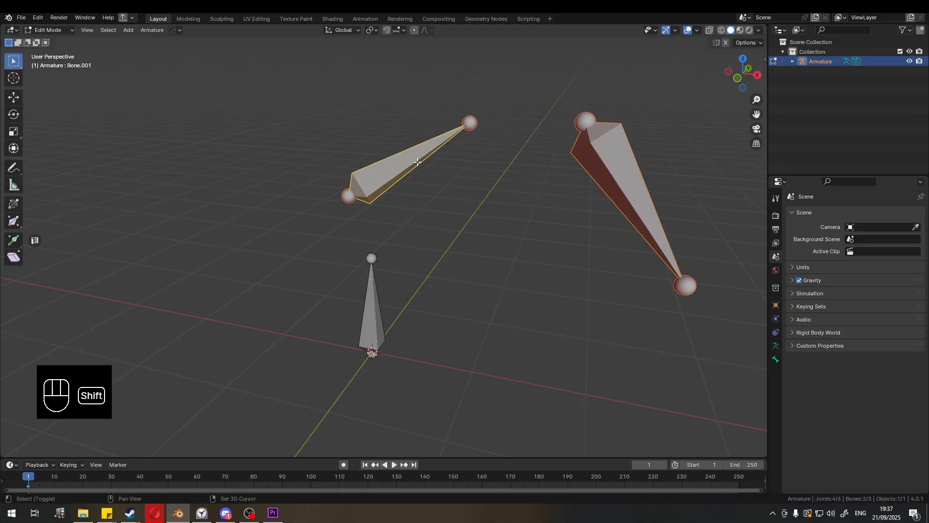
key("ctrl+p")
left_click(455, 164)
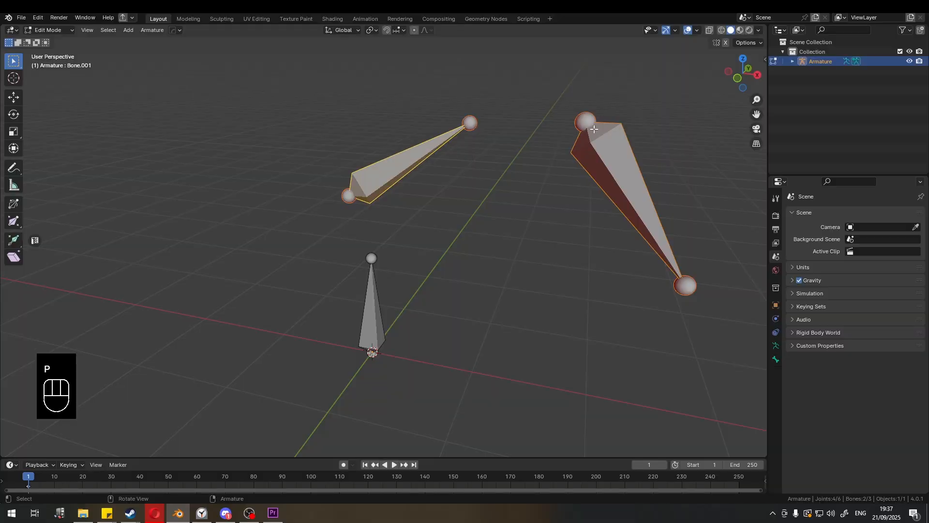
key("ctrl+p")
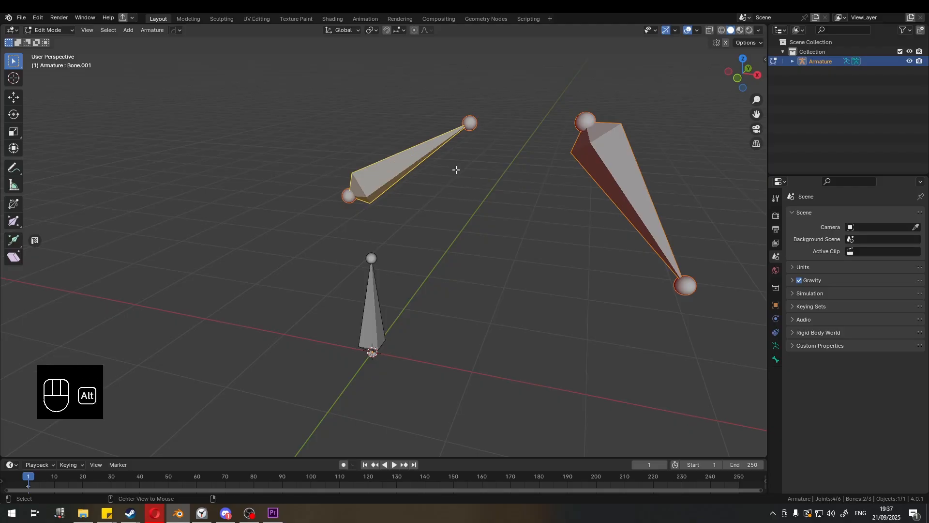
key("alt+p")
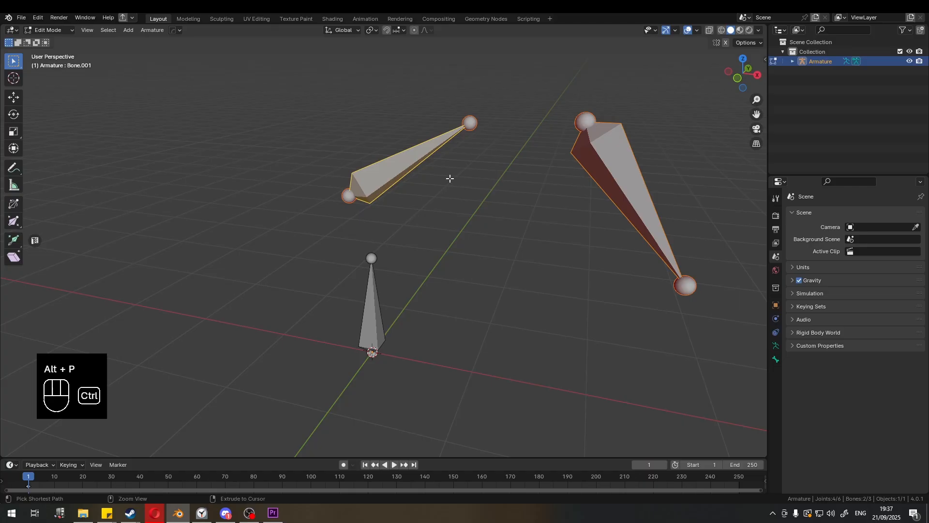
key("ctrl+p")
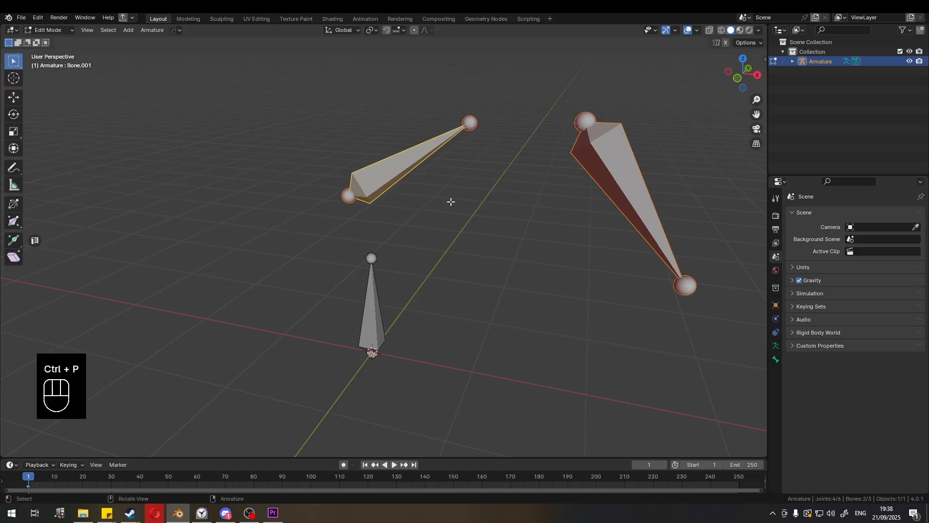
key("alt+p")
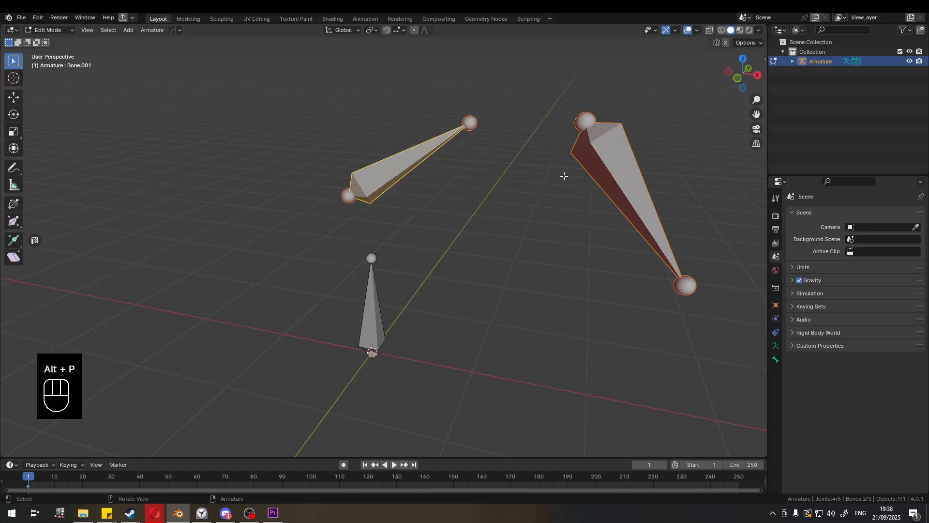
- Parent the third bone to the middle bone using Keep Offset
left_click(595, 153)
left_click(418, 154, "shift")
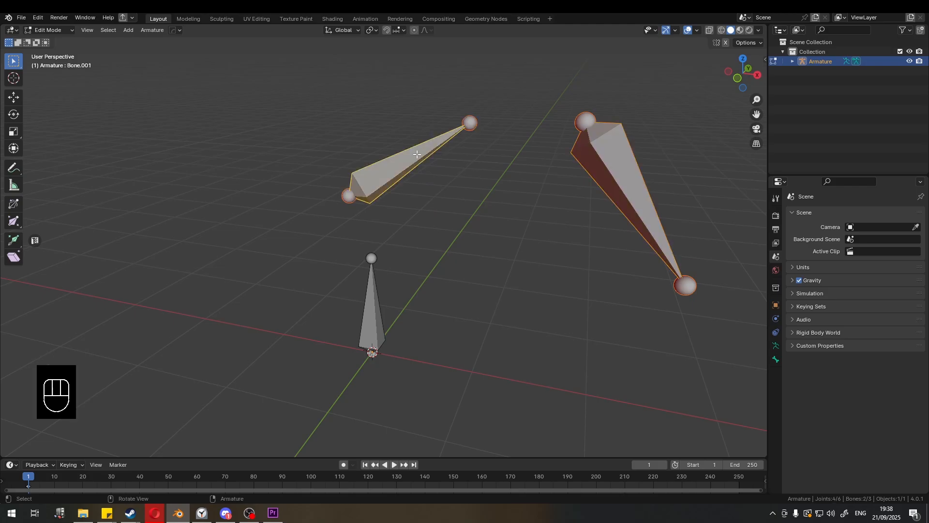
key("ctrl+p")
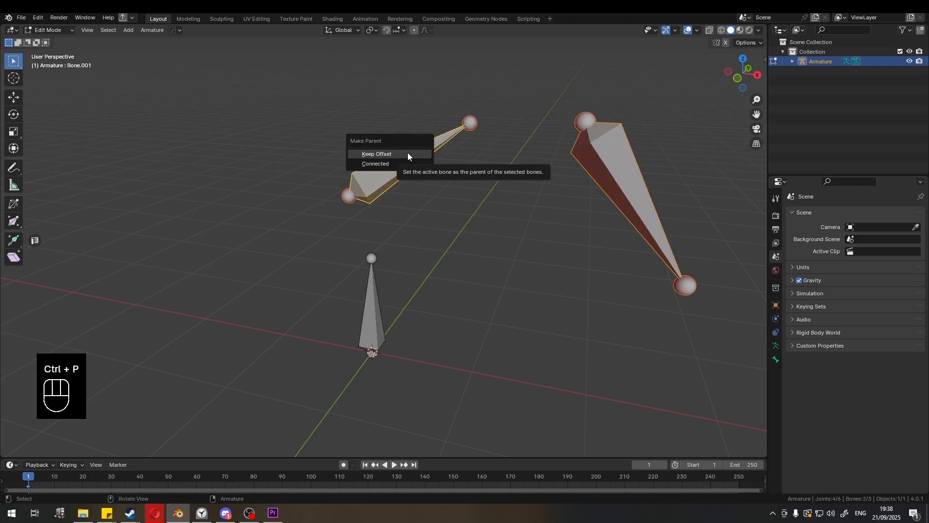
left_click(409, 153)
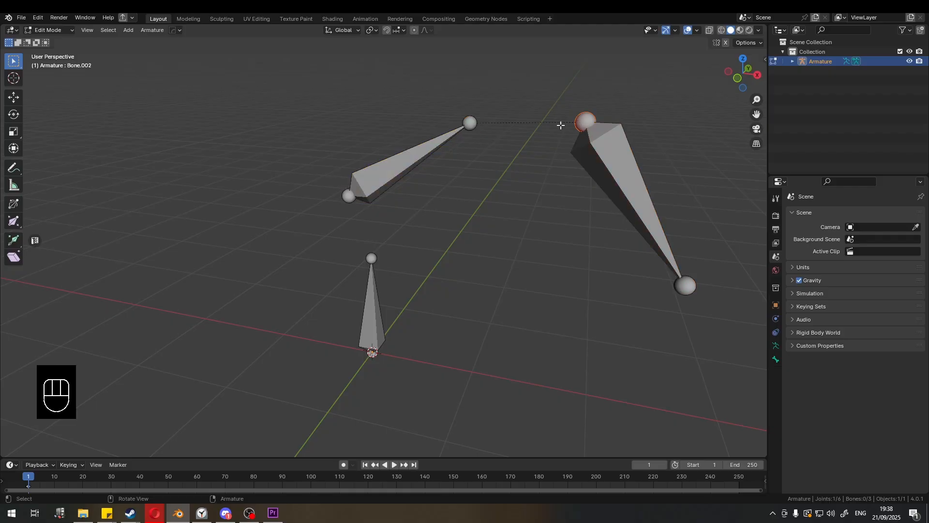
key("ctrl+z")
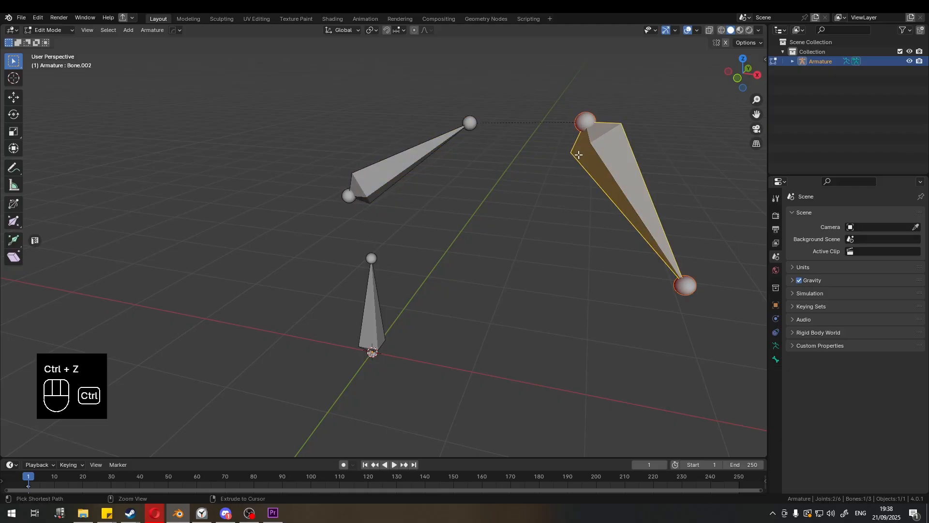
- Undo the Keep Offset parenting of the third bone
key("ctrl+z")
key("ctrl+z")
key("ctrl+z")
key("ctrl+z")
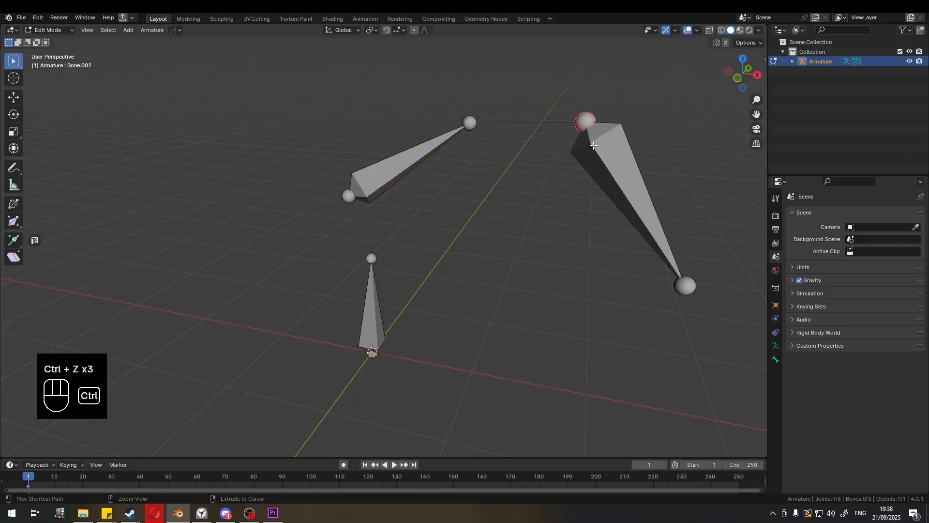
- Try connecting the third bone to the middle bone's tip with the Connected parent option
left_click(594, 146)
left_click(440, 150, "shift")
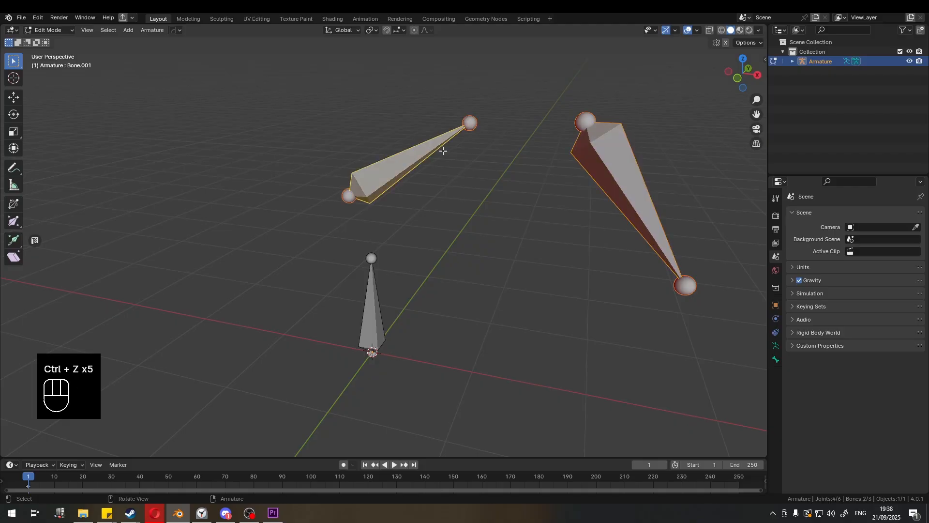
key("ctrl+p")
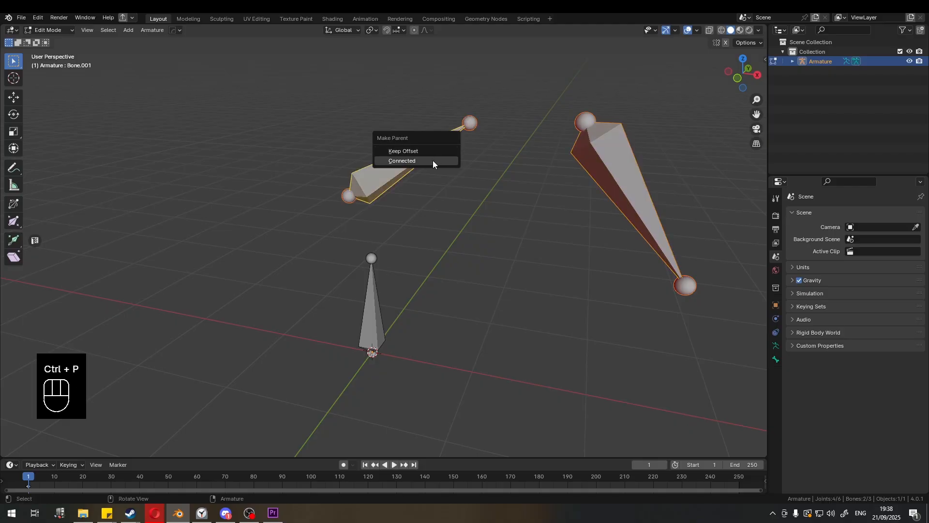
left_click(433, 161)
left_click(478, 138)
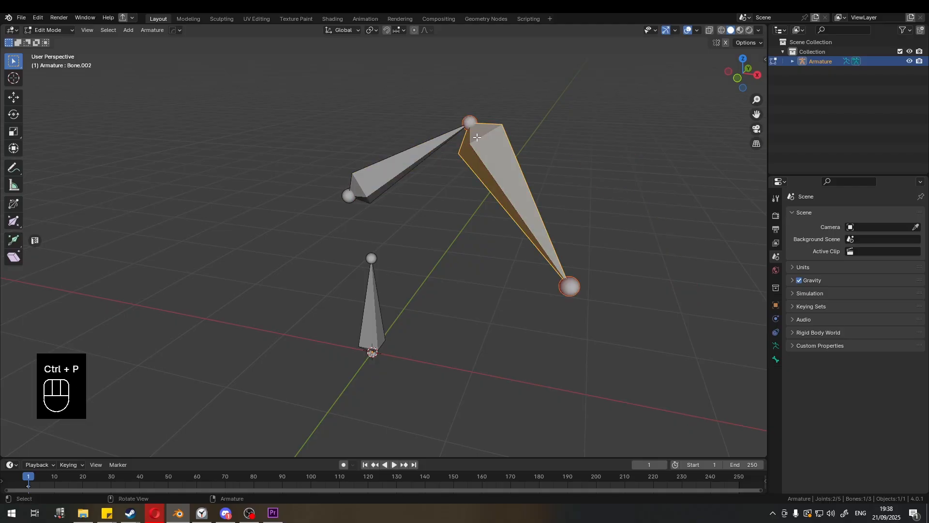
left_click(429, 145)
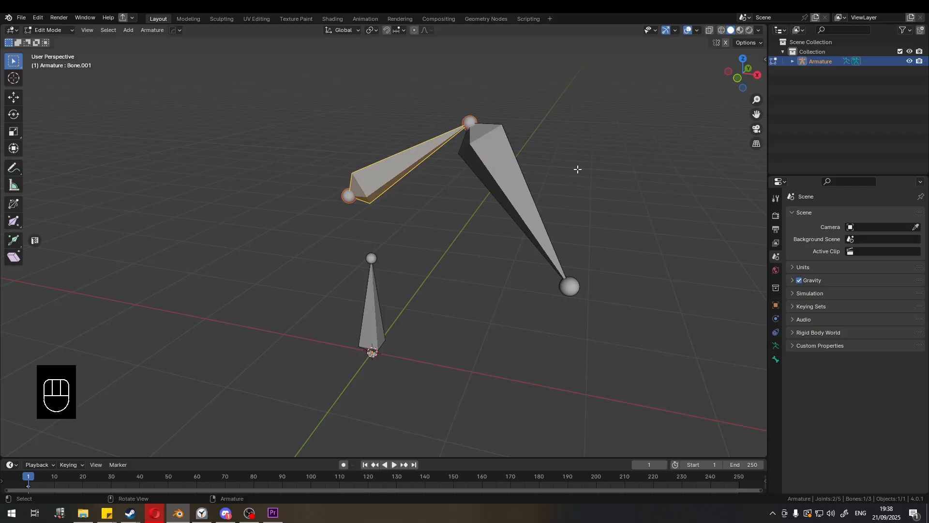
left_click(370, 286, "shift")
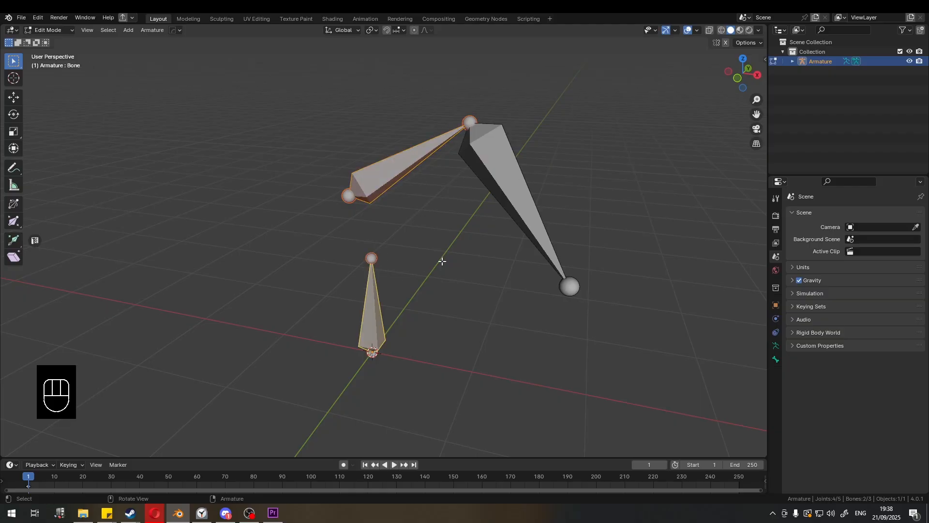
key("ctrl+z")
key("ctrl+z")
key("ctrl+z")
key("ctrl+z")
key("ctrl+z")
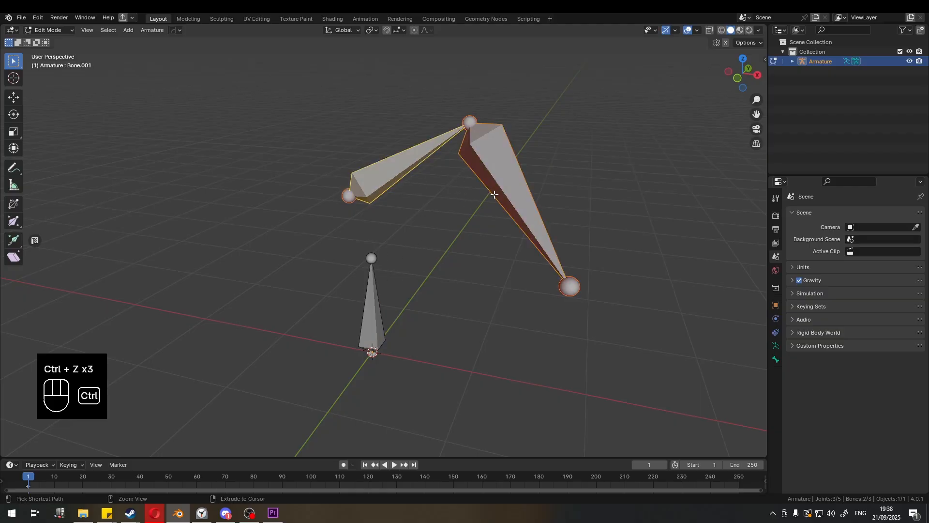
- Try connecting the third and middle bones to the first bone with the Connected parent option
left_click(616, 163, "shift")
left_click(616, 164, "shift")
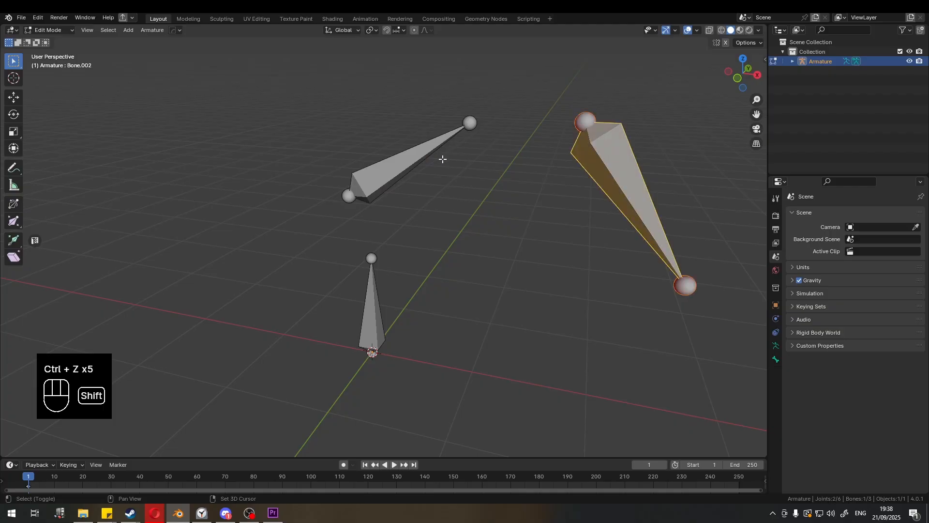
left_click(430, 156, "shift")
left_click(380, 317, "shift")
key("ctrl+p")
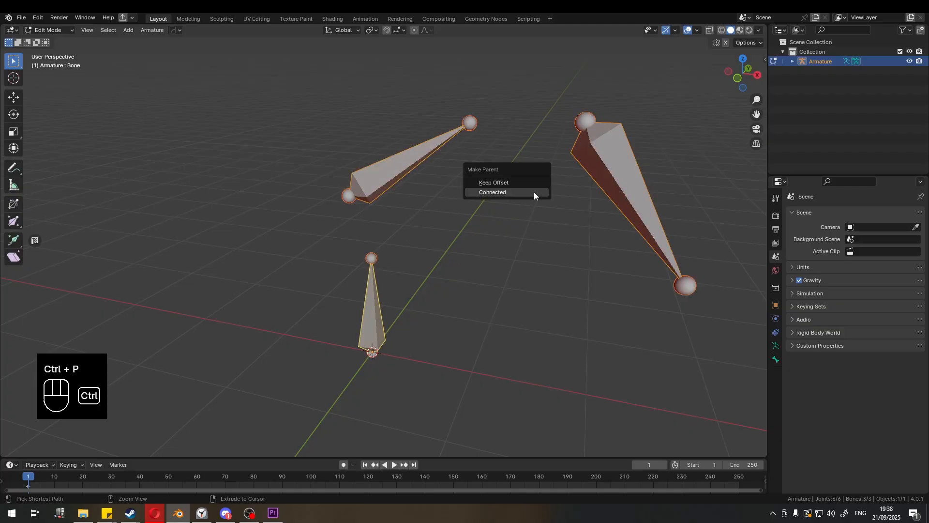
left_click(493, 192)
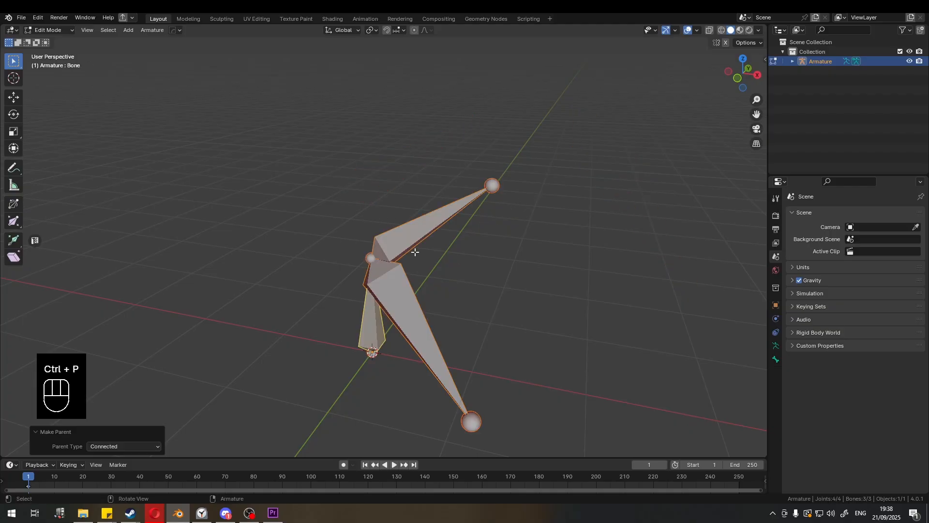
key("ctrl+z")
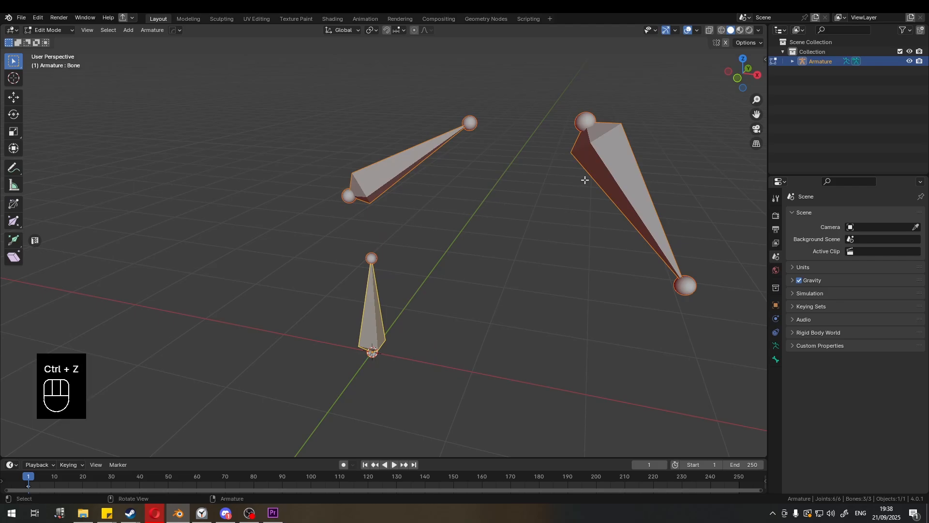
- Parent the third and middle bones to the first bone using Keep Offset
left_click(598, 173)
left_click(424, 165, "shift")
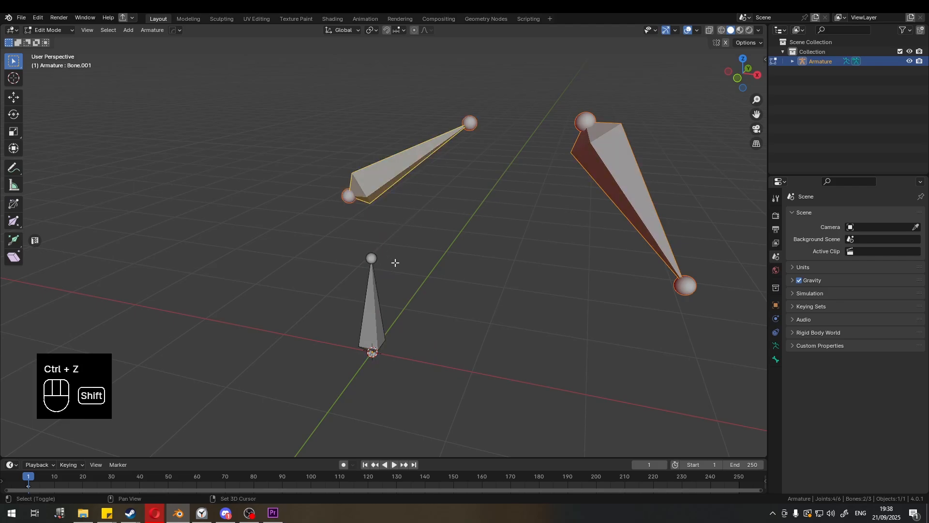
left_click(371, 292, "shift")
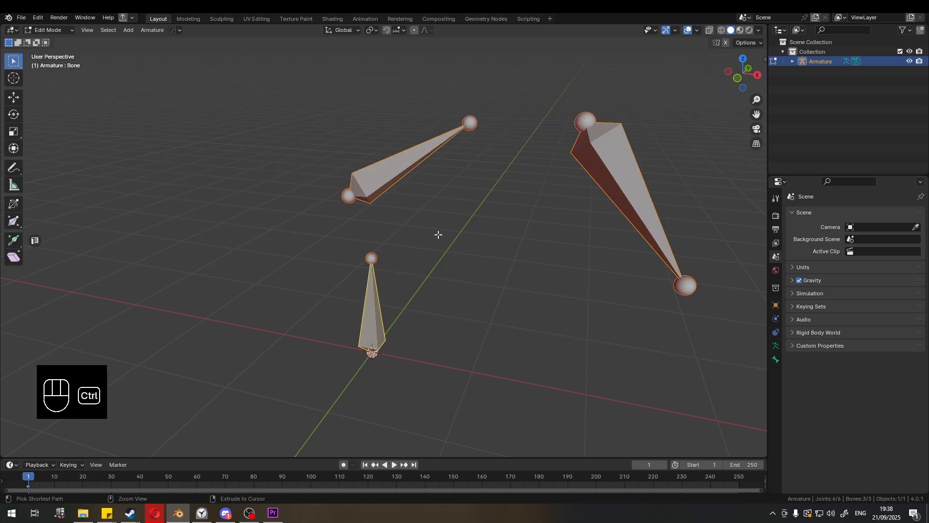
key("ctrl+p")
left_click(427, 225)
left_click(444, 193)
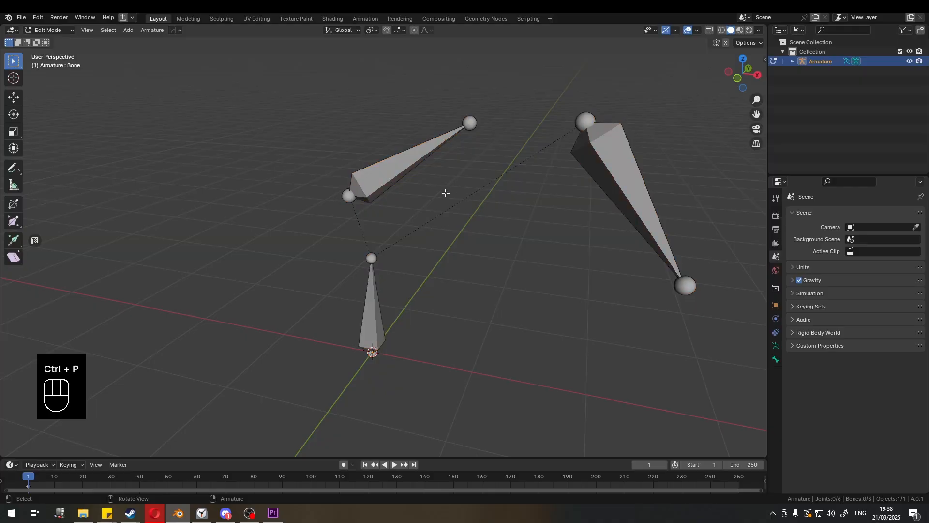
- Select each bone in turn to check the relationships and start moving the middle bone, cancelling the move
left_click(384, 177)
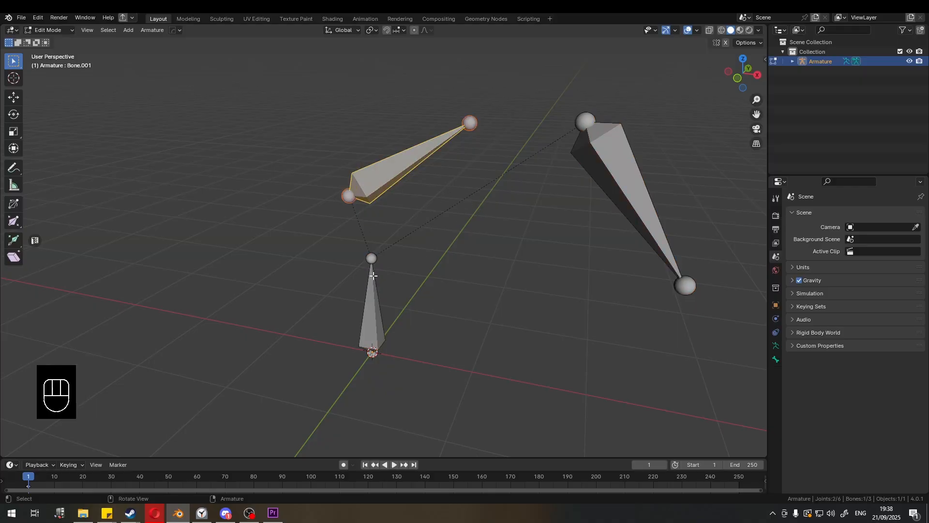
left_click(378, 299)
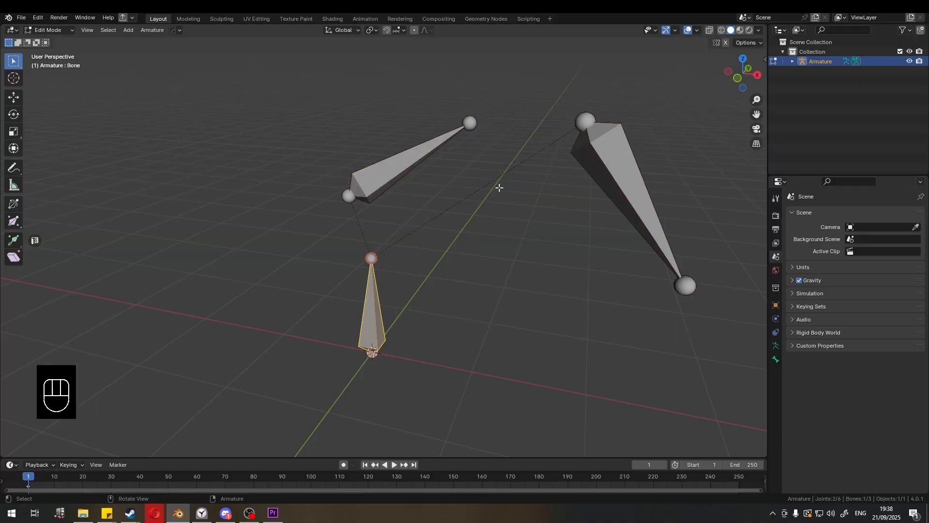
left_click(587, 132)
left_click(393, 173)
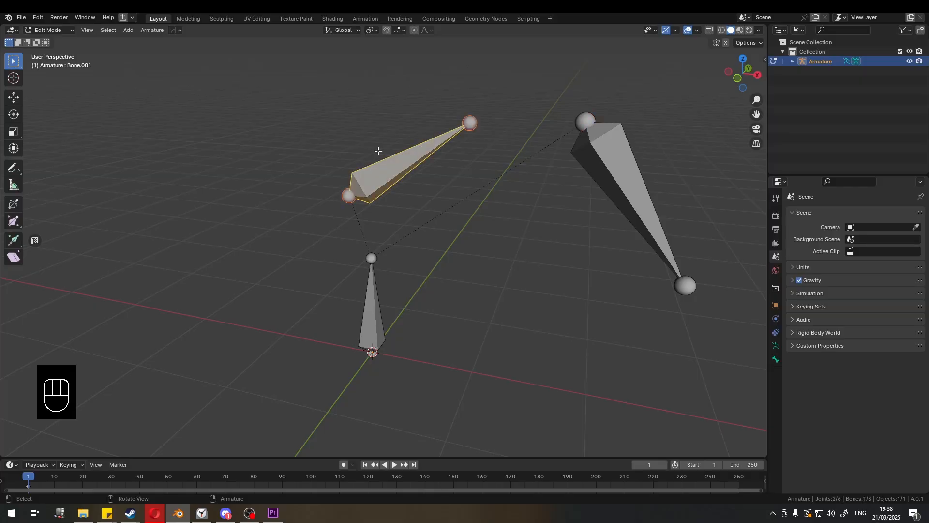
key("g")
right_click(383, 180)
- Switch to Pose Mode and try moving the middle bone, cancelling the move
key("ctrl+Tab")
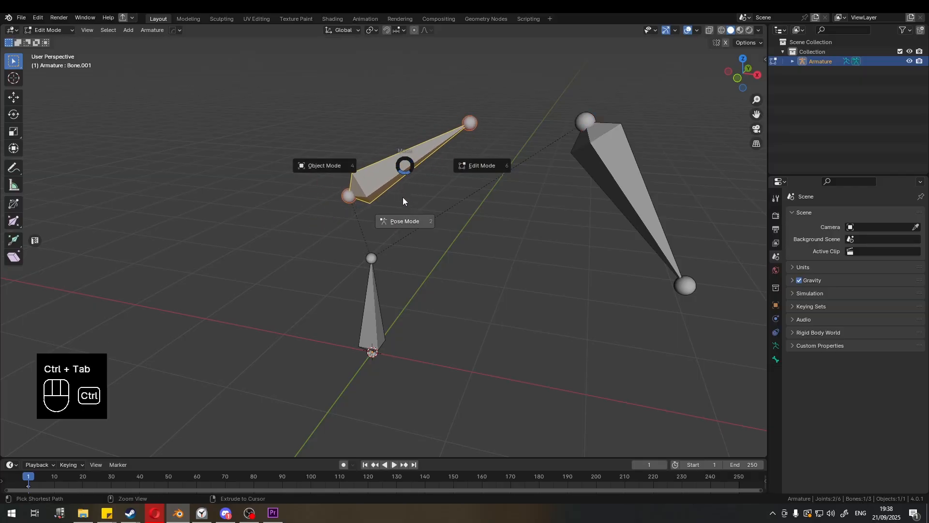
left_click(406, 213)
key("g")
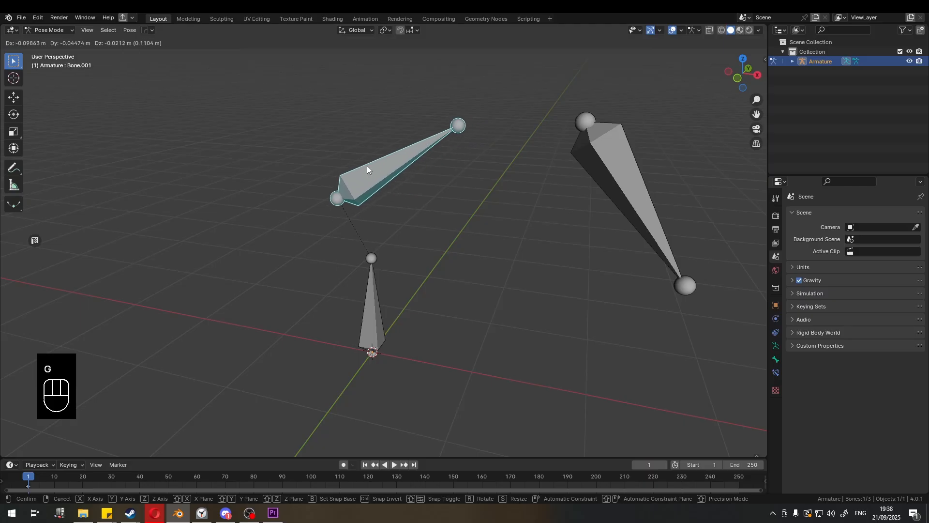
right_click(405, 180)
key("ctrl+Tab")
key("ctrl+Tab")
key("Tab")
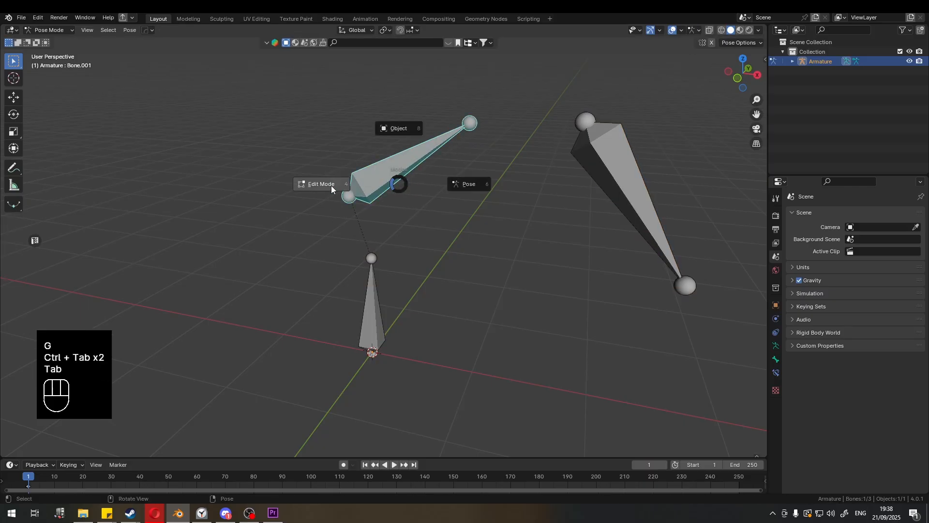
key("ctrl+Tab")
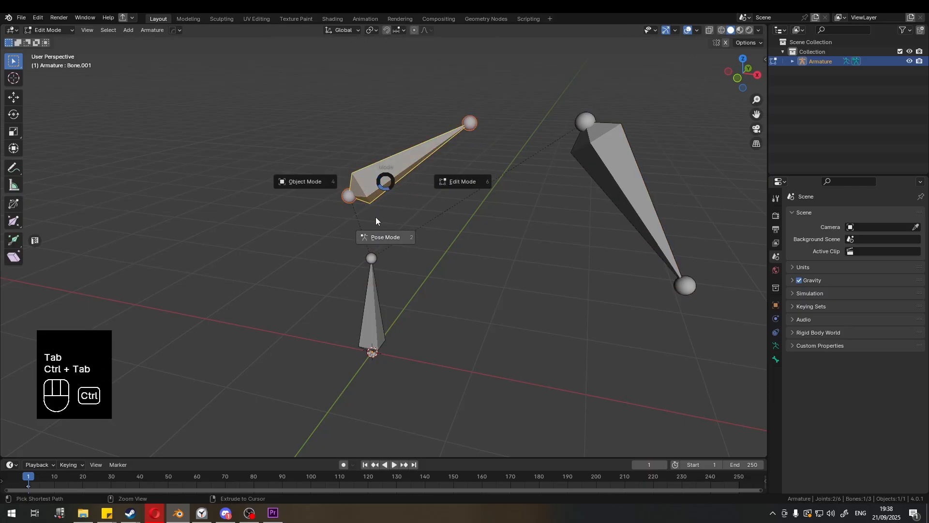
left_click(378, 231)
- Test-move the middle, third and first bones in Pose Mode, cancelling each move
key("g")
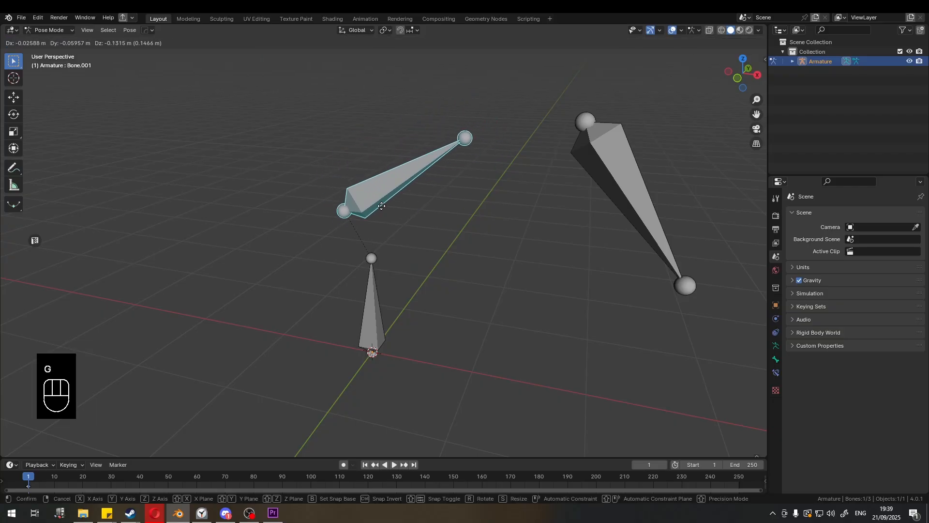
left_click(385, 187)
left_click(574, 168)
key("g")
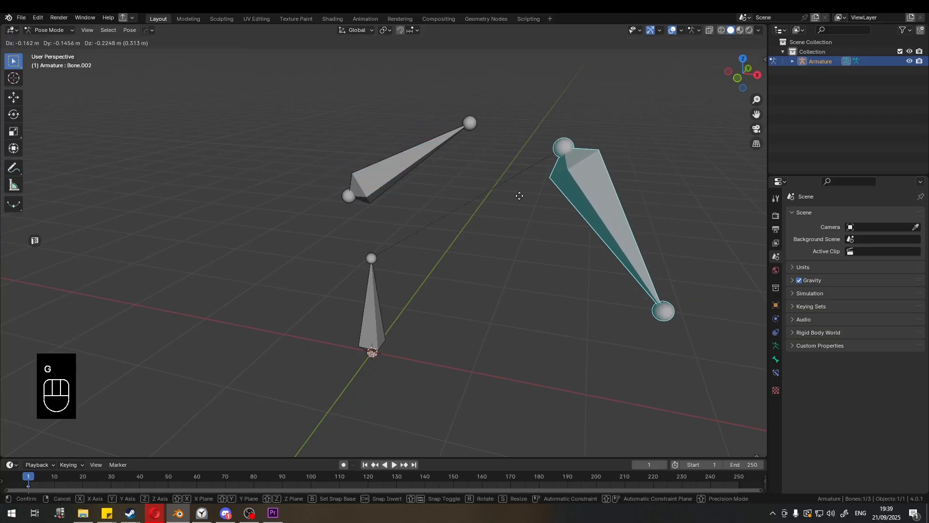
right_click(436, 268)
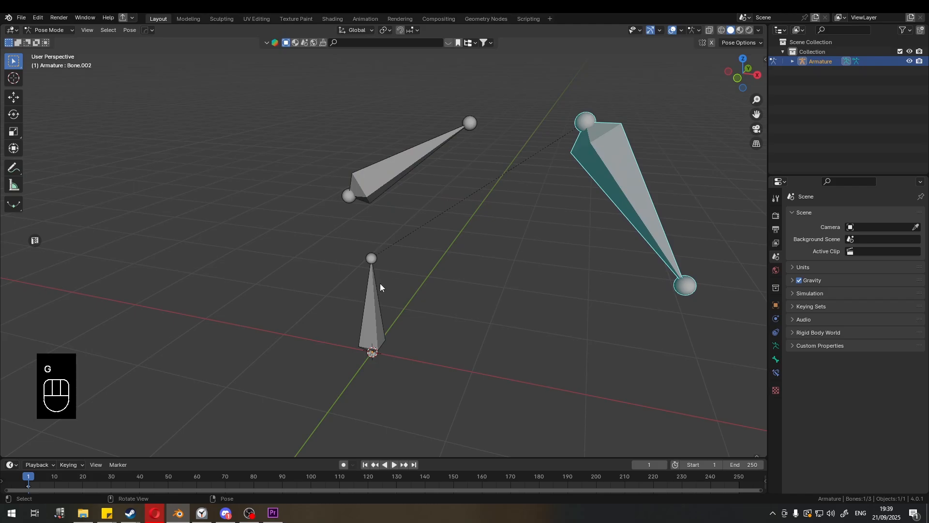
left_click(417, 162)
left_click(377, 329)
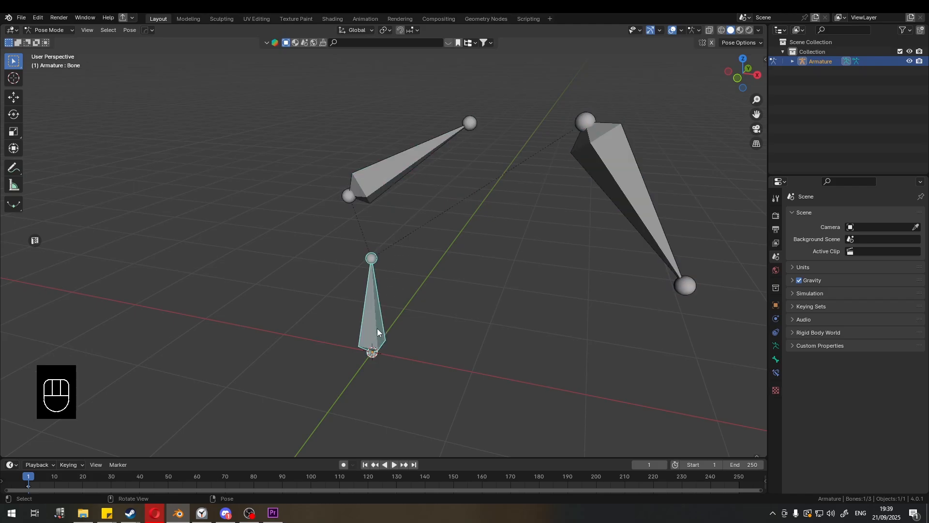
key("g")
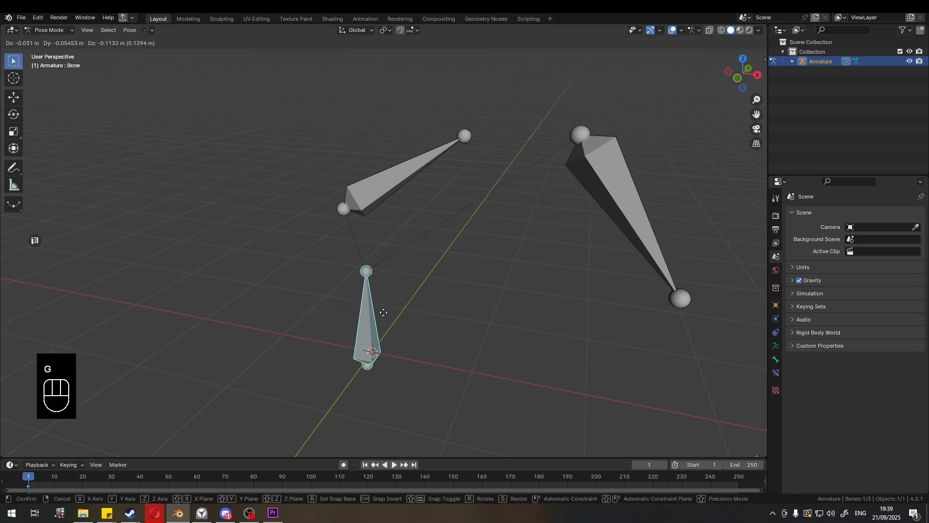
right_click(452, 189)
- Return to Edit Mode and clear the parents of the middle and third bones
key("ctrl+Tab")
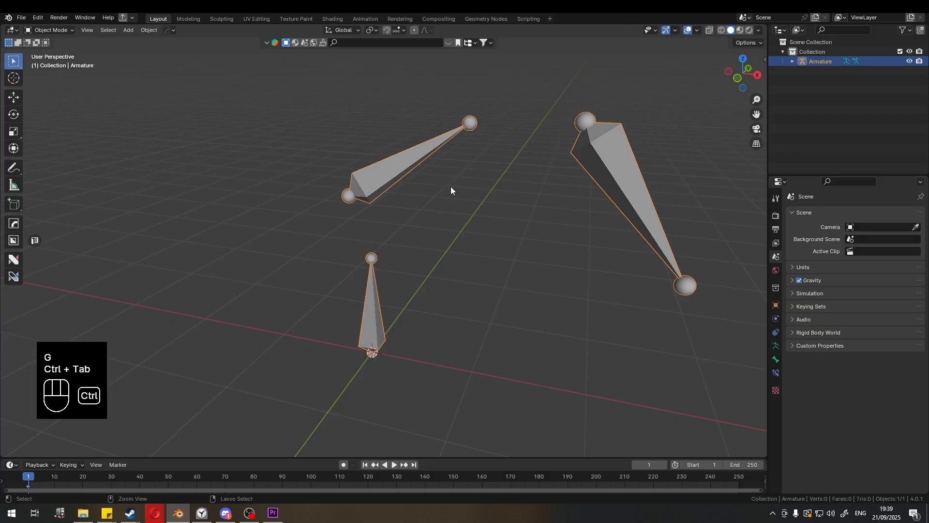
key("Tab")
left_click(366, 182)
left_click(389, 170)
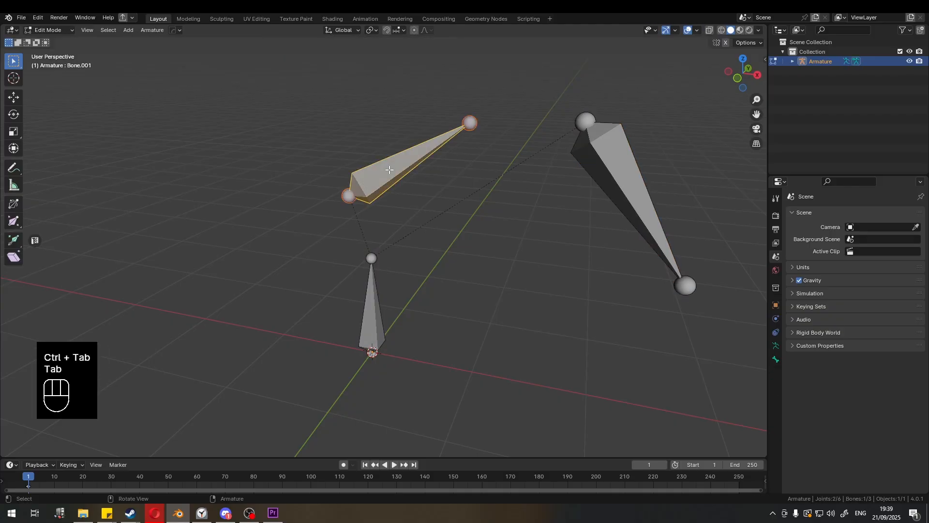
left_click(617, 166, "shift")
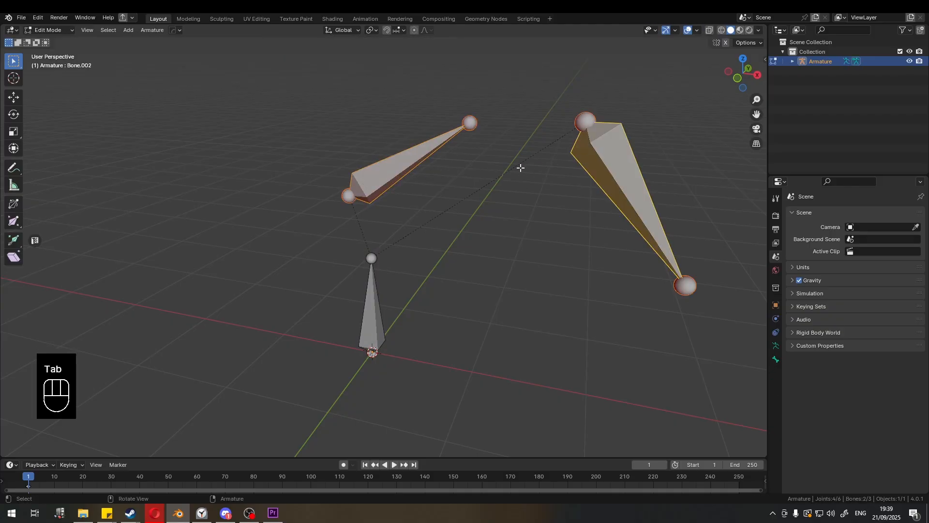
key("alt+p")
left_click(415, 161)
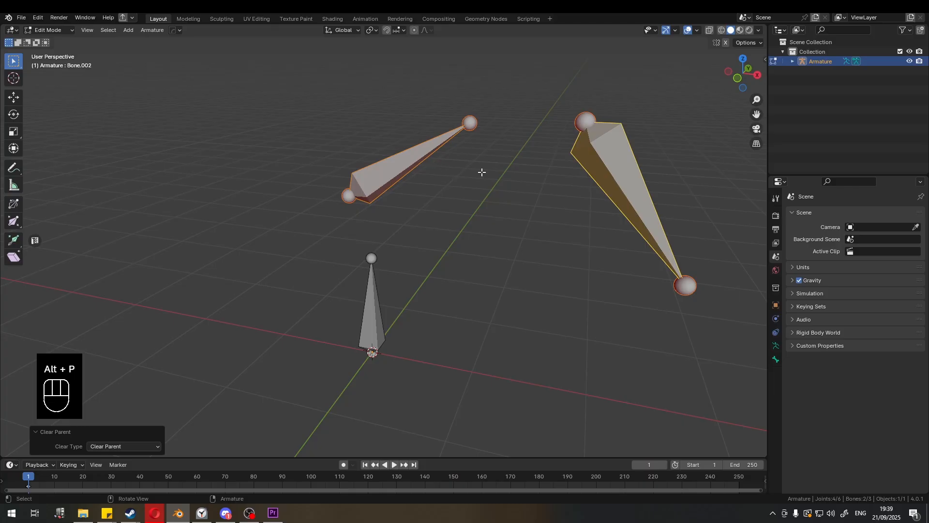
- Parent the third bone to the middle bone with Keep Offset
key("ctrl+p")
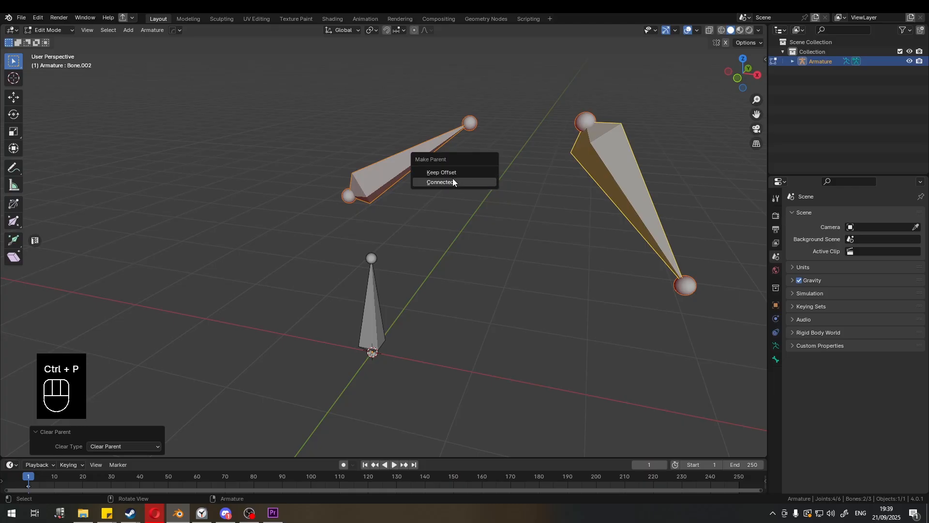
left_click(584, 239)
left_click(608, 169)
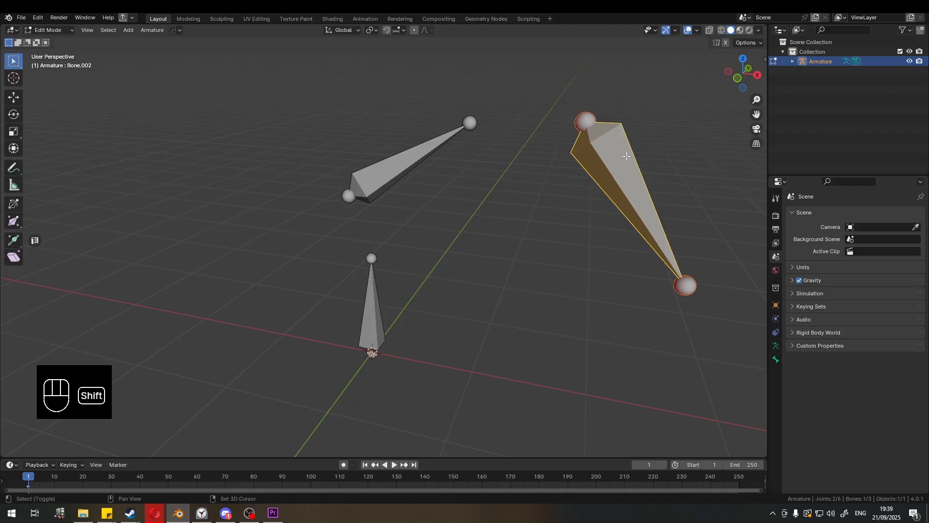
left_click(427, 154, "shift")
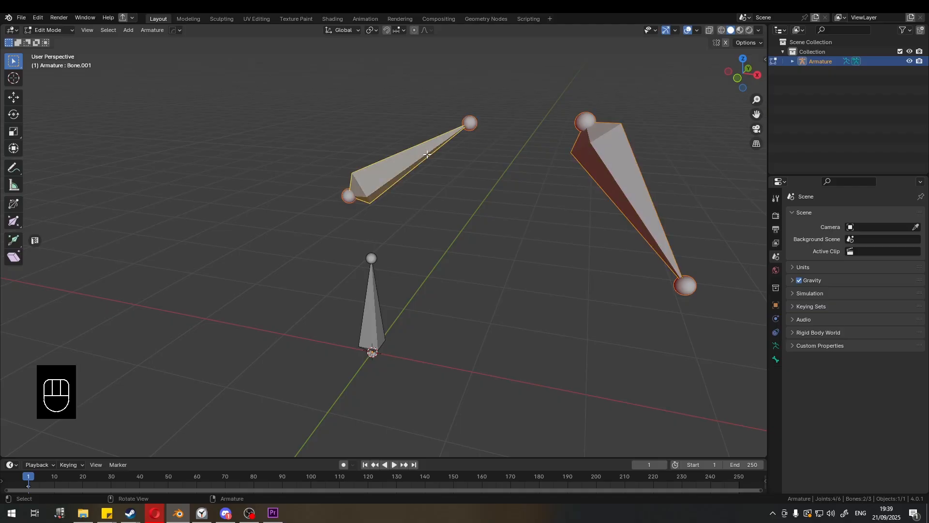
key("ctrl+p")
left_click(427, 154)
left_click(405, 168)
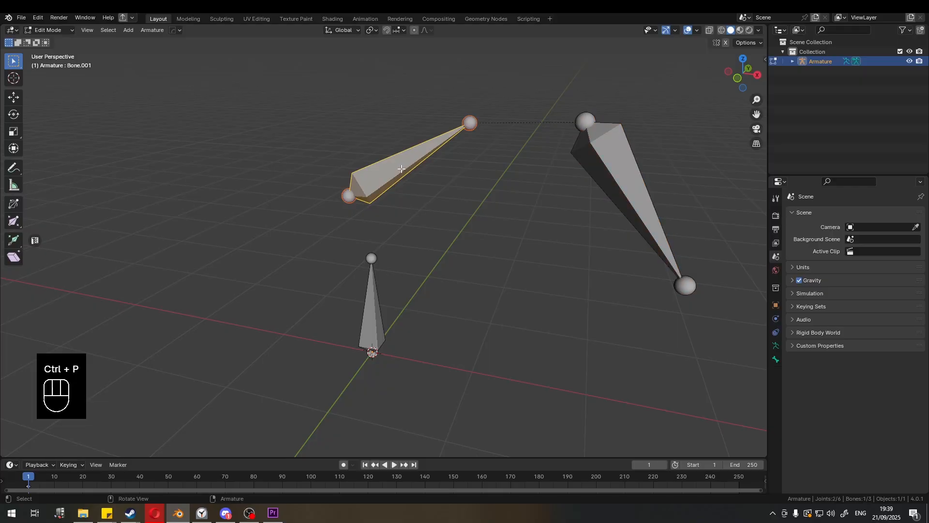
- Parent the middle bone to the first bone by repeating the Keep Offset parenting
left_click(377, 293, "shift")
key("shift+r")
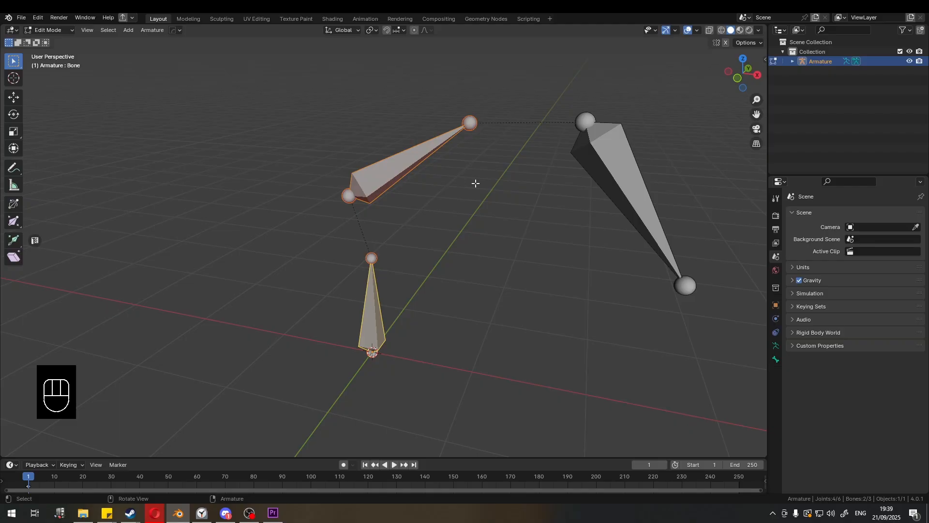
- Move the first bone about 0.43 m along X and repeat the move several times
left_click(404, 288)
left_click(389, 311)
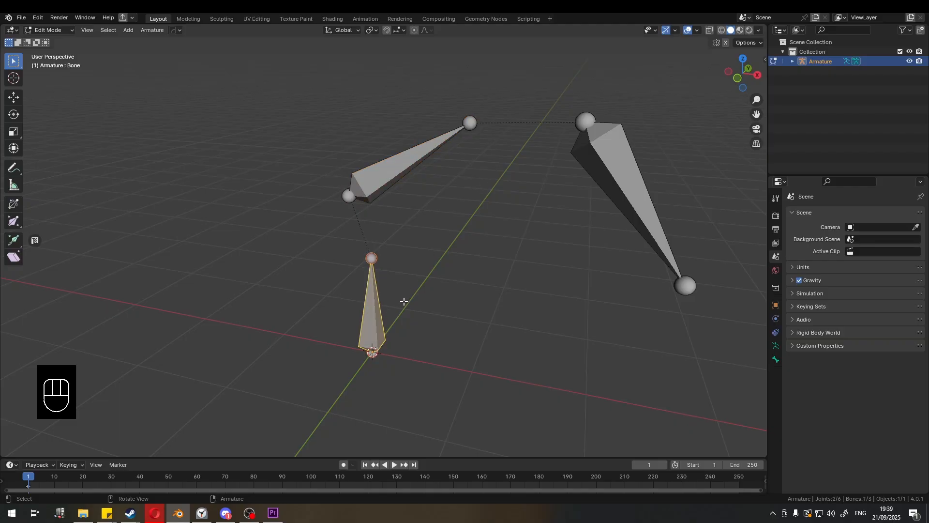
key("g")
key("x")
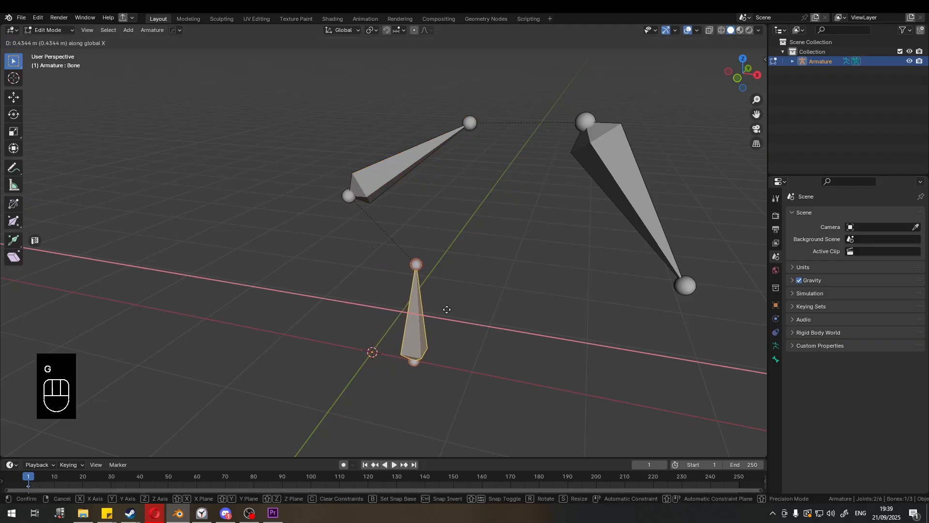
left_click(446, 310)
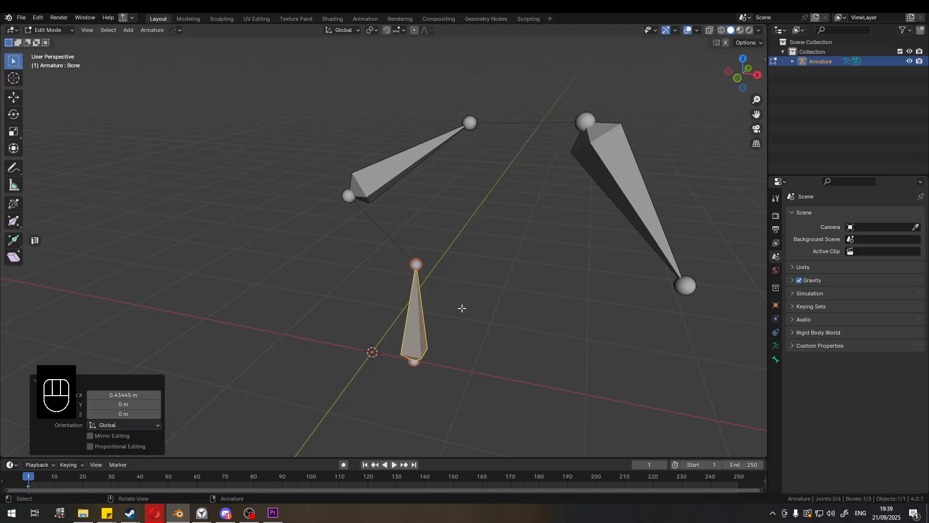
key("shift")
key("shift+r")
key("shift+r")
key("shift+r")
key("shift+r")
key("shift+r")
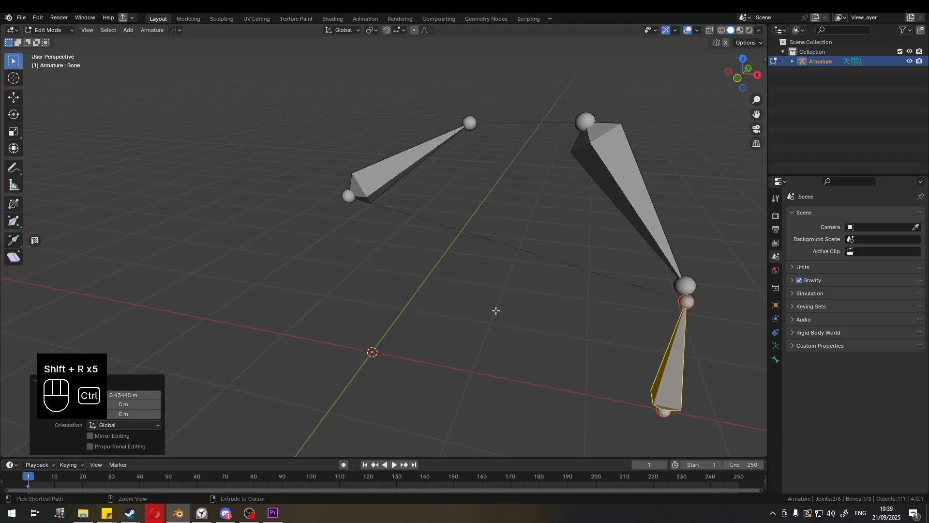
- Undo the first bone's moves and try repeating the last action again
key("ctrl+z")
key("ctrl+z")
key("ctrl+z")
key("ctrl+z")
key("ctrl+z")
key("ctrl+z")
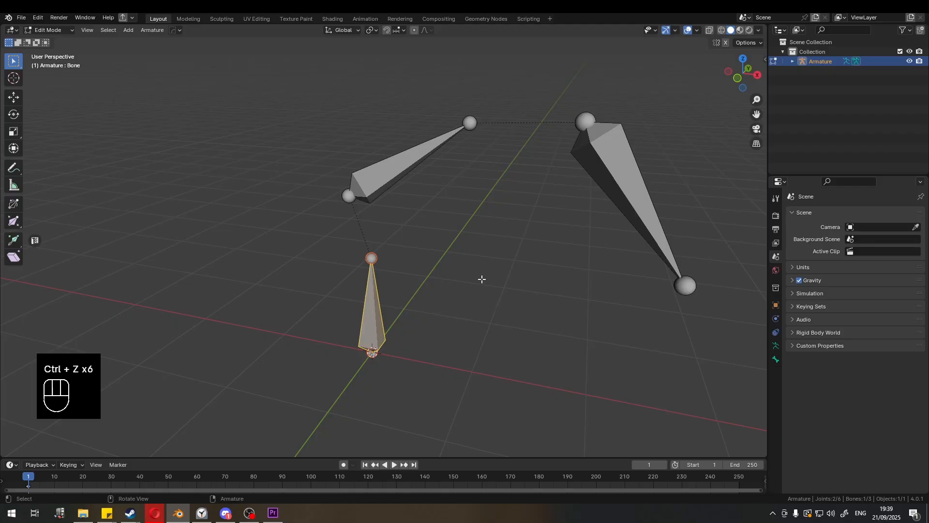
key("shift+r")
key("shift+r")
key("shift+r")
key("shift+r")
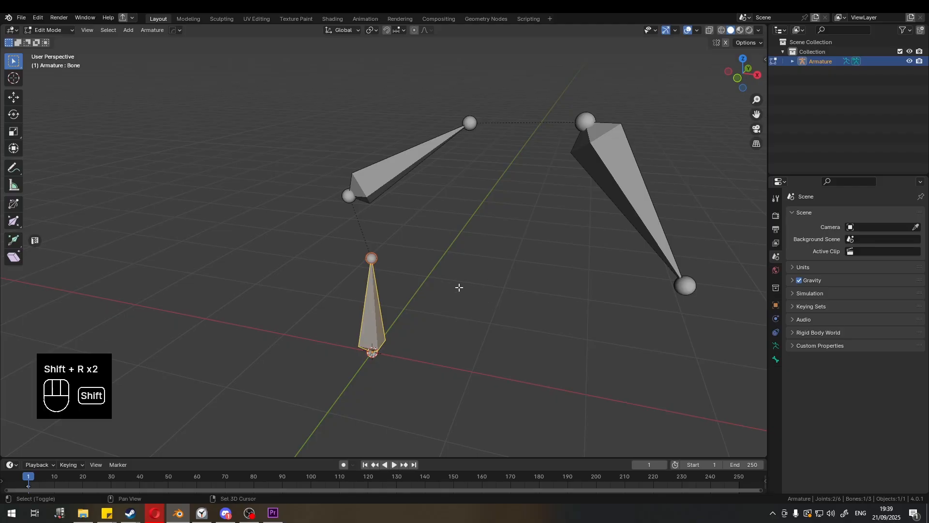
key("shift+r")
left_click(440, 236)
left_click(374, 305)
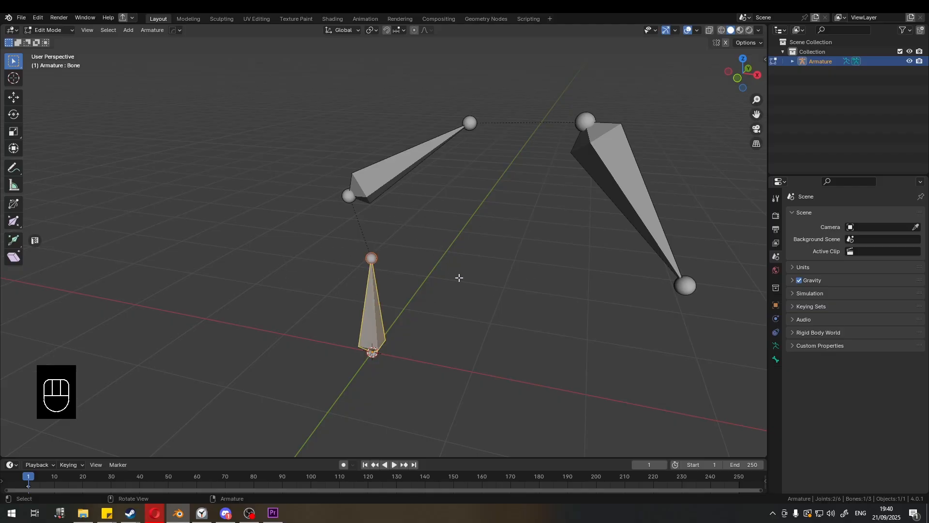
- Open the armature's data properties and switch the bone display to Stick, then B-Bone
left_click(434, 214)
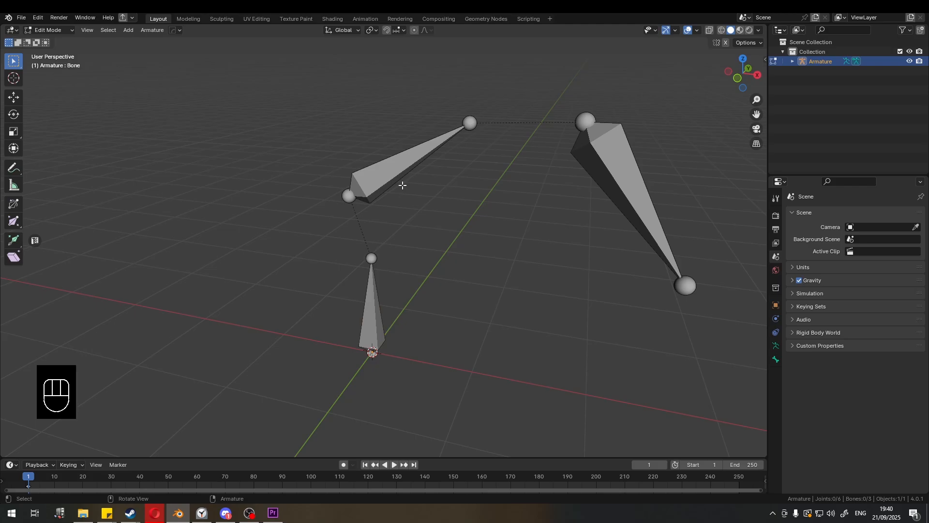
left_click(379, 300)
left_click(398, 165)
left_click(443, 236)
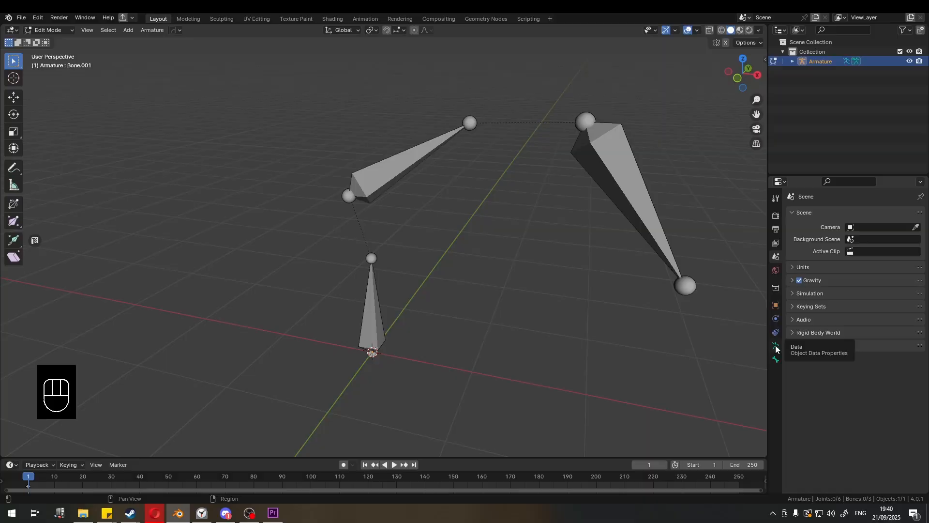
left_click(357, 242)
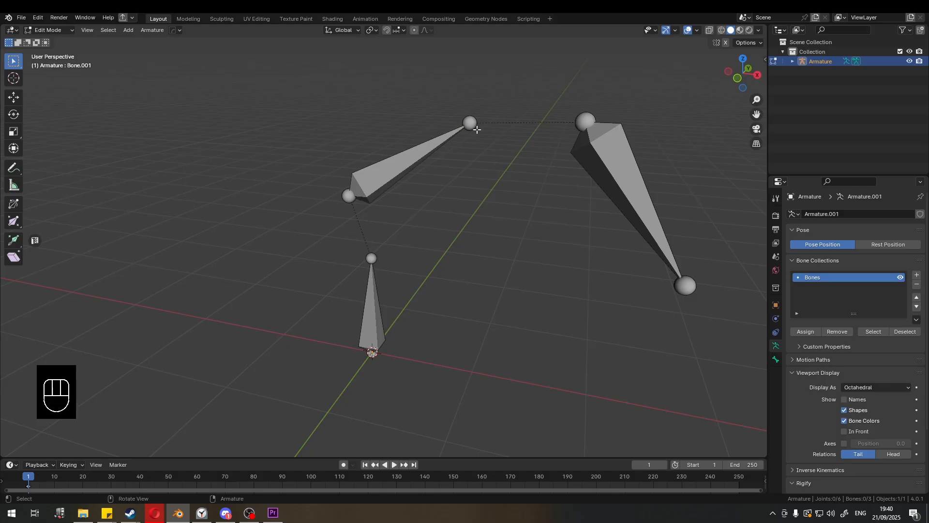
left_click(859, 386)
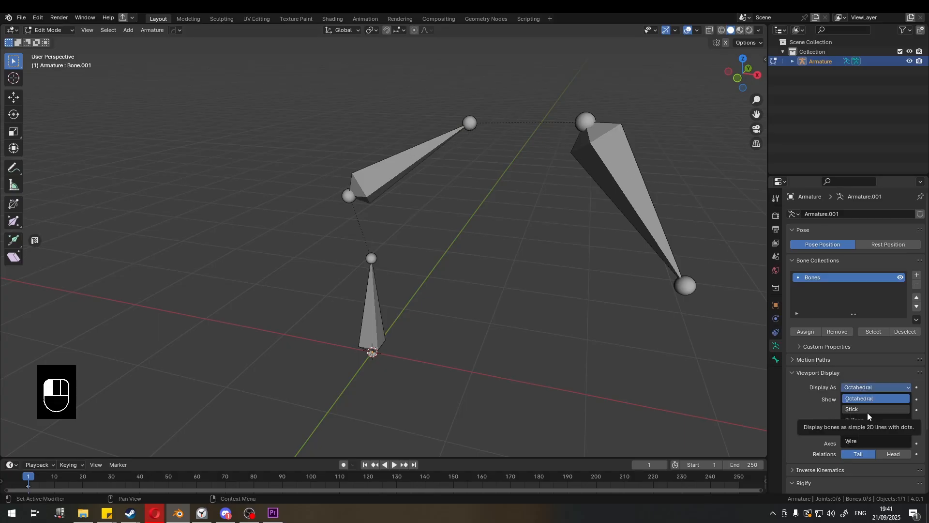
left_click(867, 412)
left_click(866, 386)
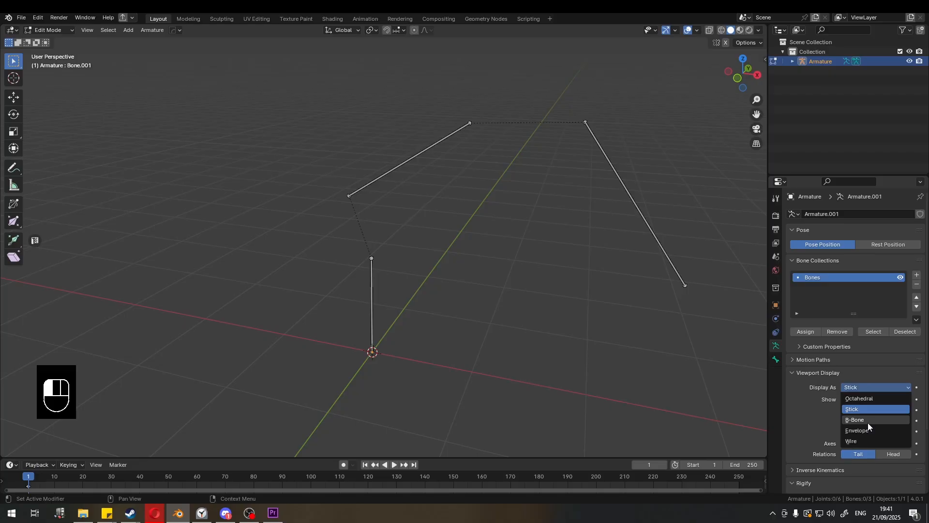
left_click(867, 422)
- Try the Envelope and Wire bone displays, then return the display to Octahedral
left_click(865, 386)
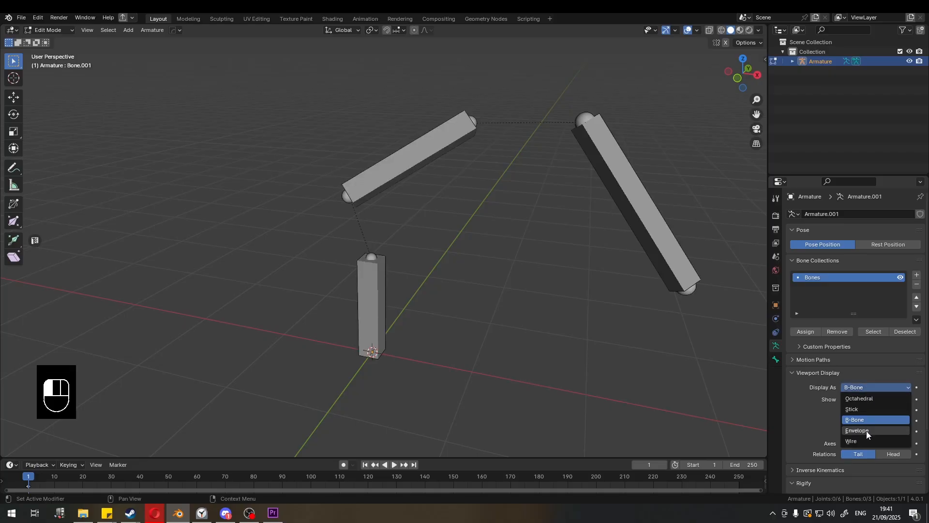
left_click(867, 431)
left_click(864, 384)
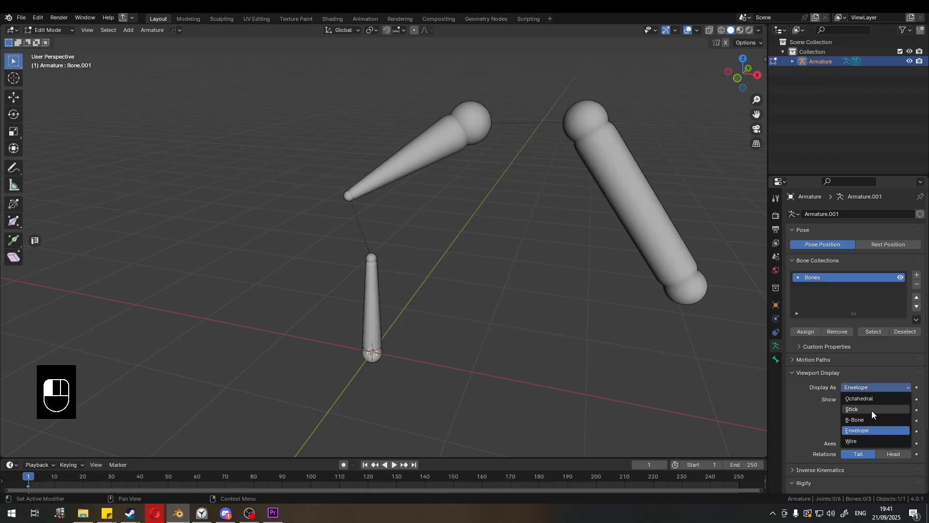
left_click(864, 440)
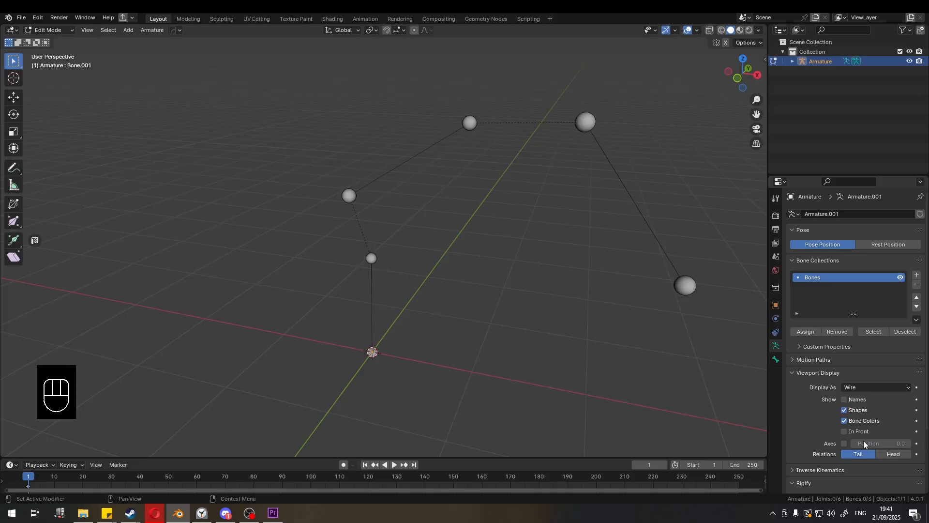
left_click(850, 385)
left_click(857, 400)
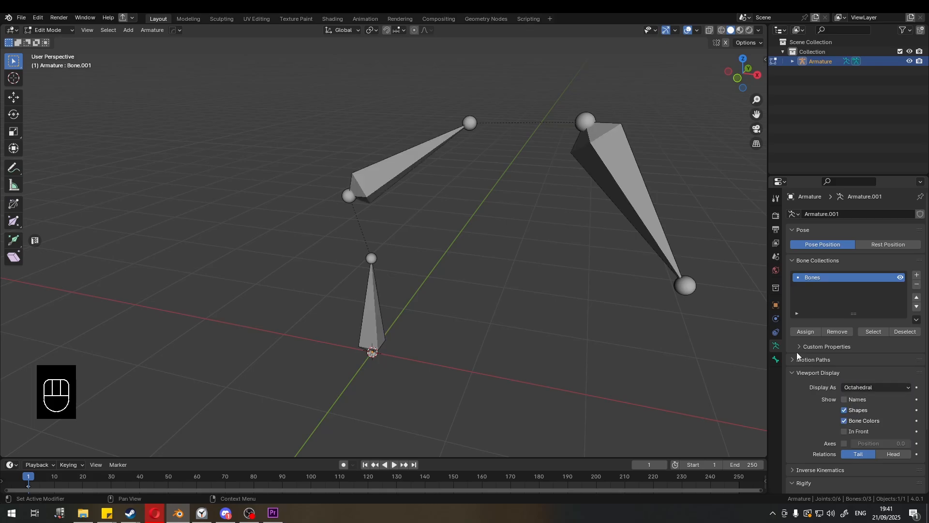
- Enable showing bone names in the viewport
left_click(844, 411)
left_click(844, 412)
left_click(844, 399)
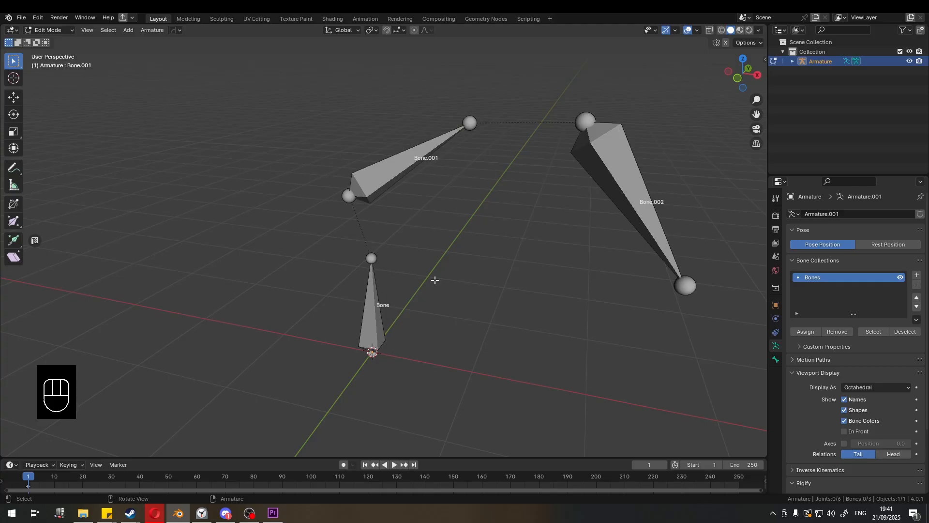
- Rename the bottom bone to Root
left_click(377, 305)
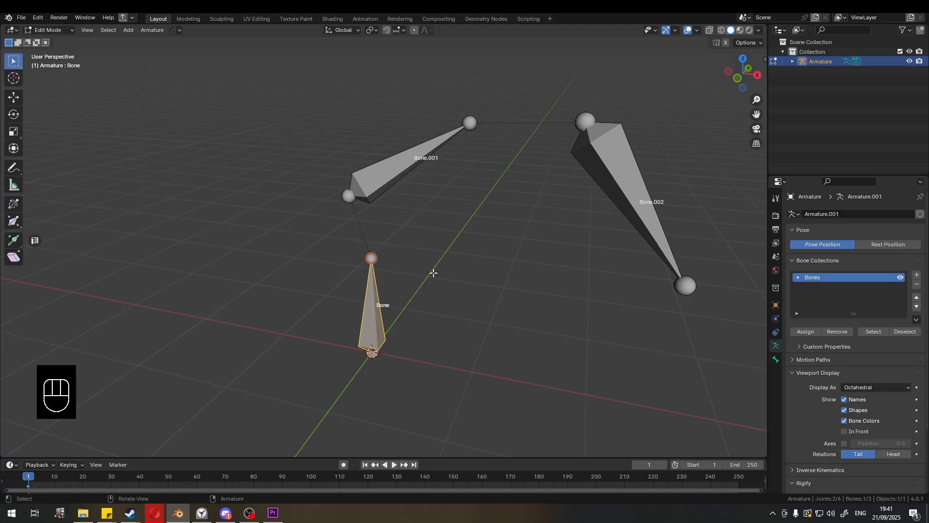
key("F2")
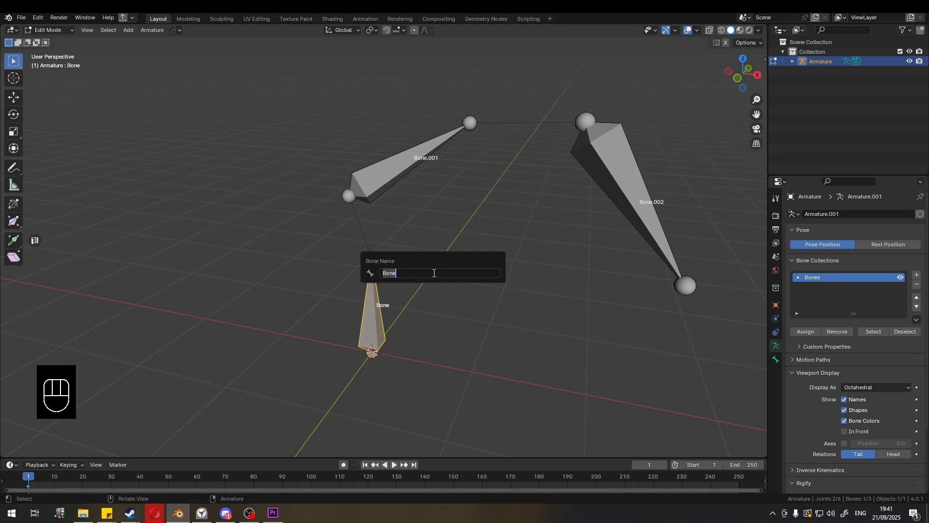
type("Root")
key("Return")
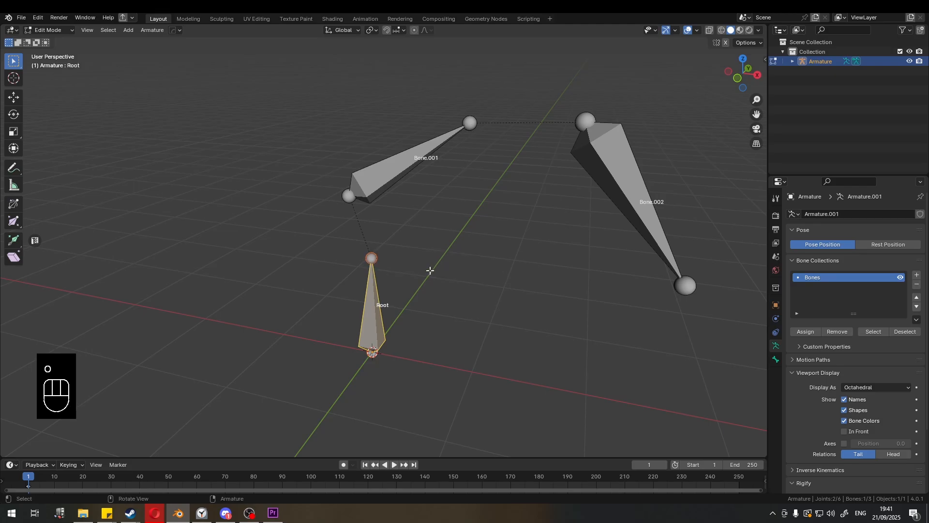
- Rename the middle bone to bone_1
left_click(398, 316)
left_click(413, 165)
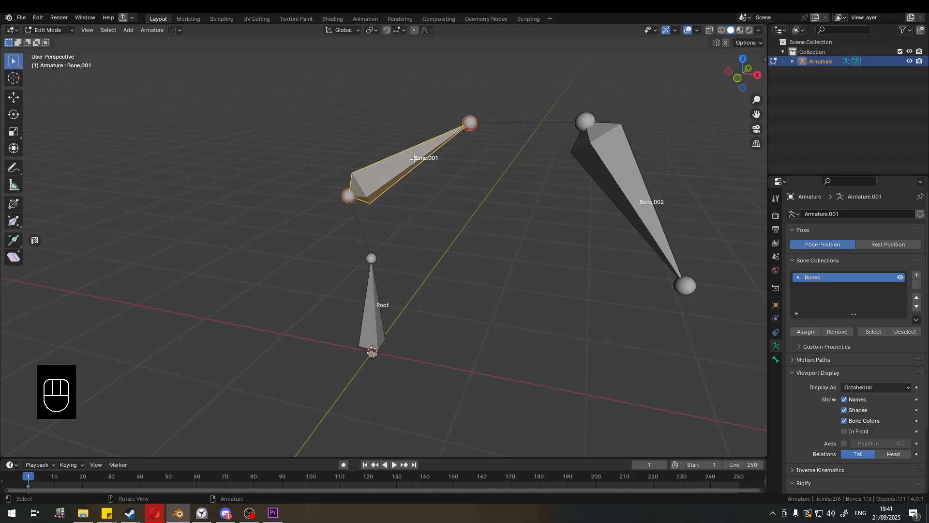
key("F2")
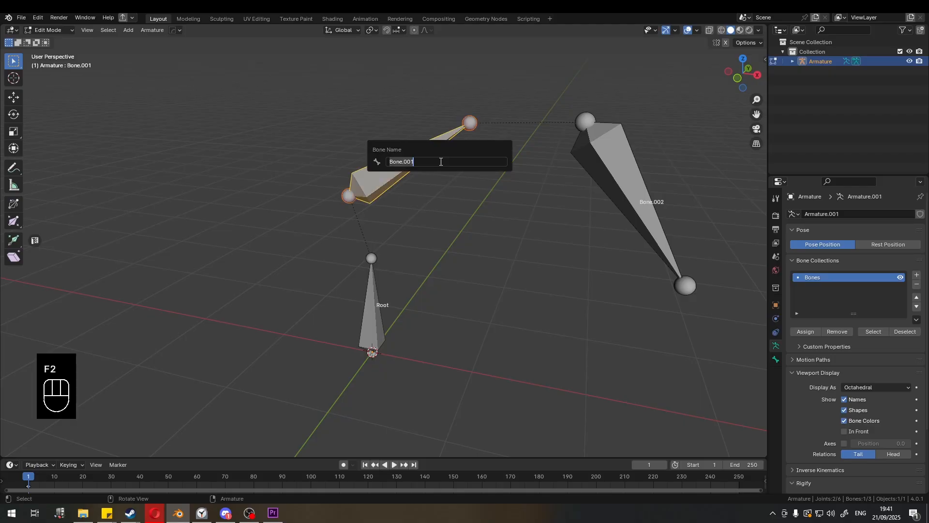
type("bone_1")
key("Return")
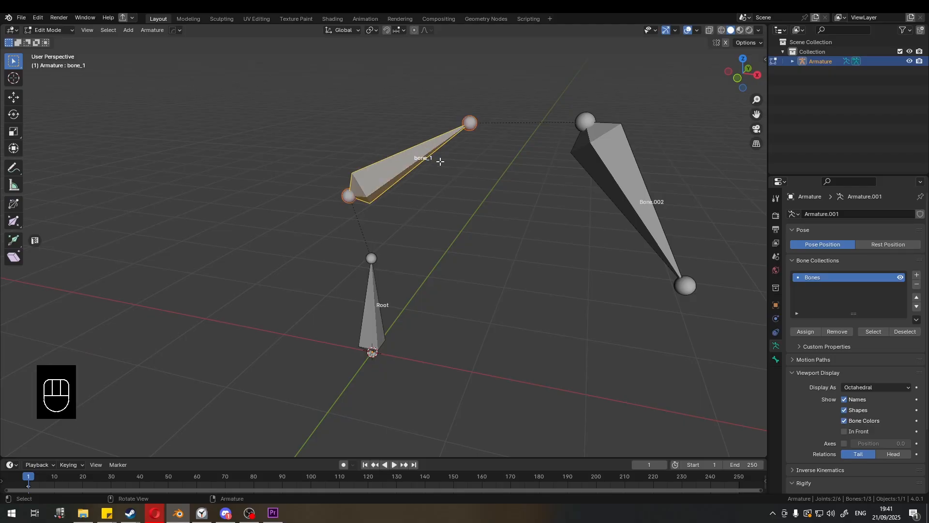
- Rename the third bone to bone_2
left_click(625, 191)
key("F2")
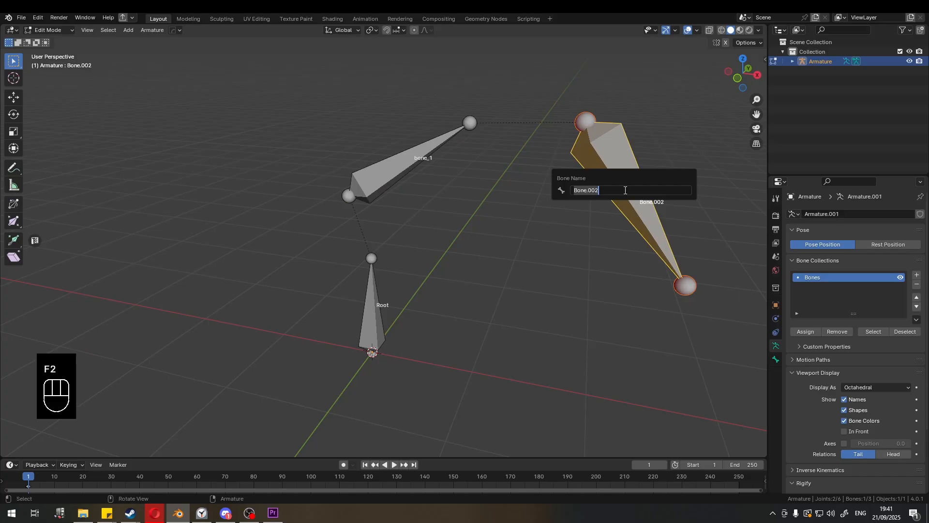
type("bone_2")
key("Return")
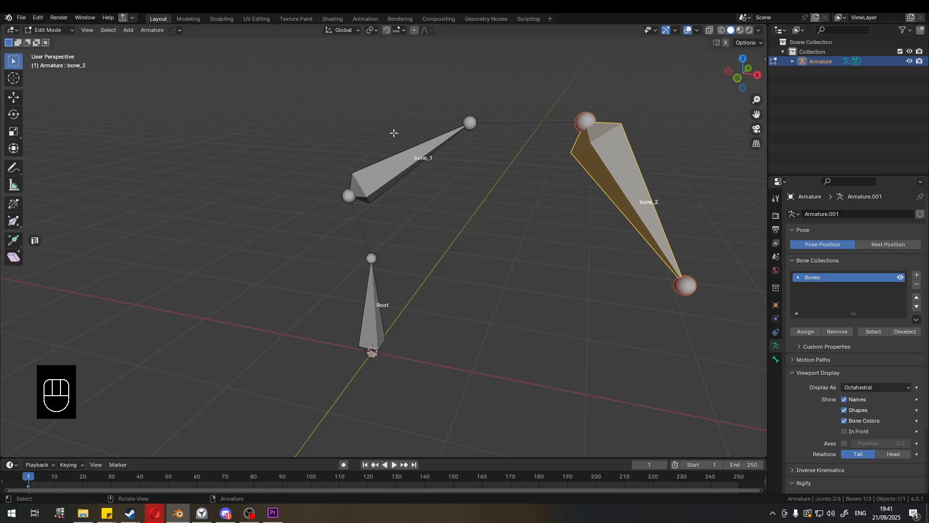
- Enable In Front display for the bones and switch to Object Mode
left_click(493, 212)
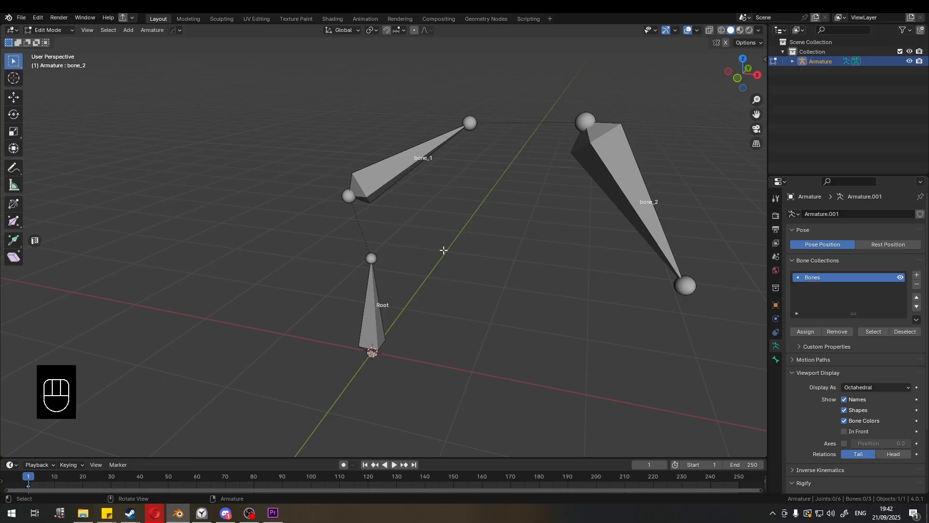
left_click(844, 431)
middle_click_drag(427, 201, 437, 205)
key("ctrl+Tab")
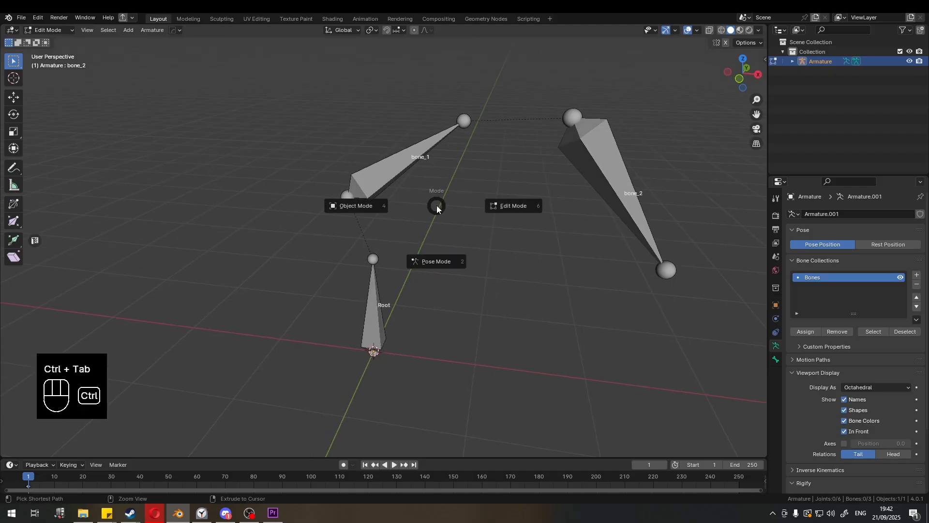
left_click(368, 205)
left_click(411, 213)
- Add a cube mesh to the scene
key("shift+a")
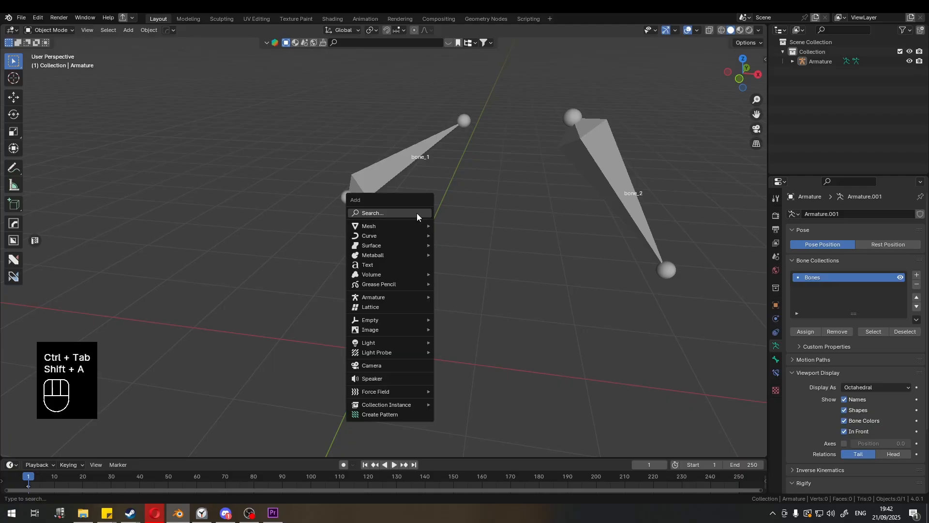
key("shift+a")
mouse_move(413, 193)
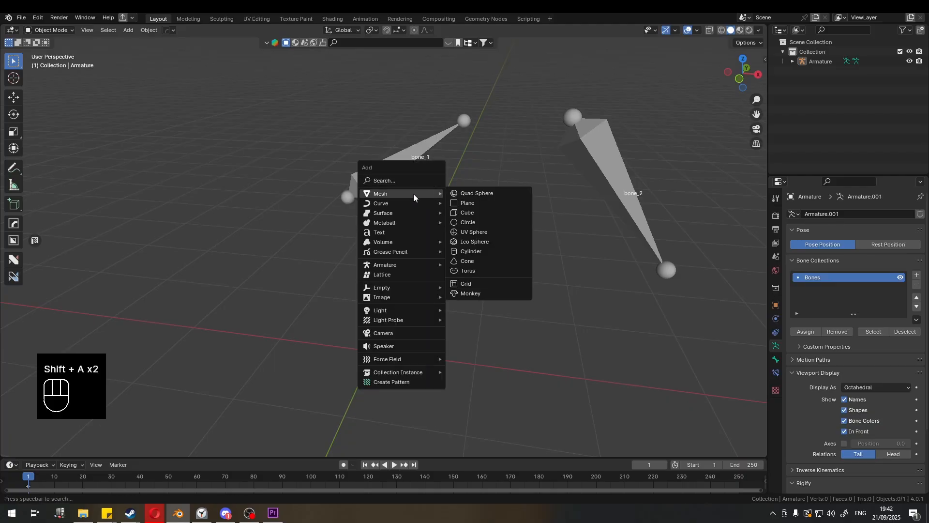
left_click(495, 213)
- Move the cube up about 1.28 m so it surrounds the bones
middle_click_drag(470, 253, 420, 255)
scroll(419, 255, "down", 2)
key("g")
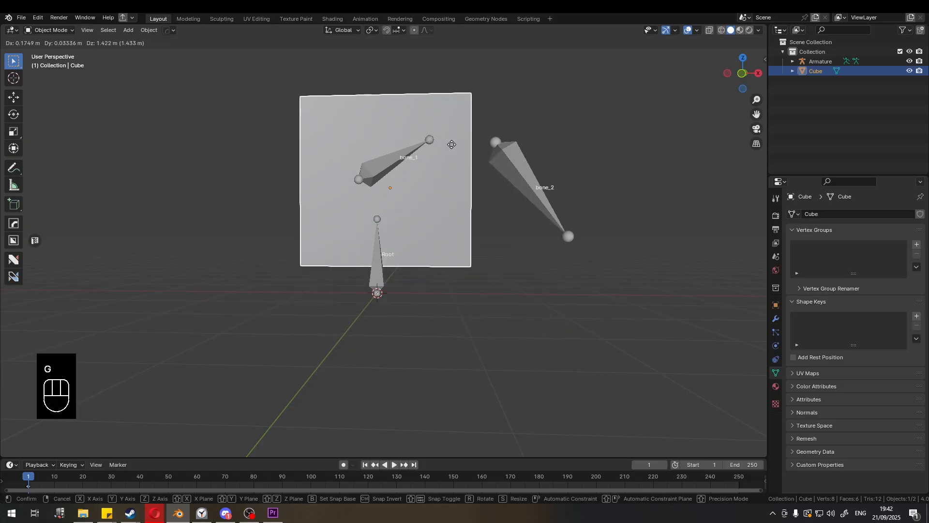
left_click(458, 172)
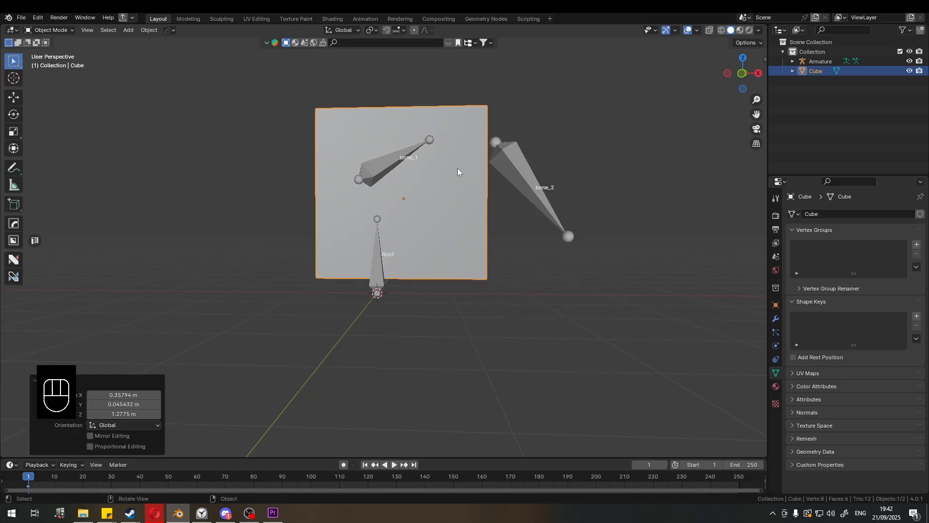
- Toggle the armature's In Front display off and back on, test-moving the cube in between
left_click(547, 185)
left_click(845, 431)
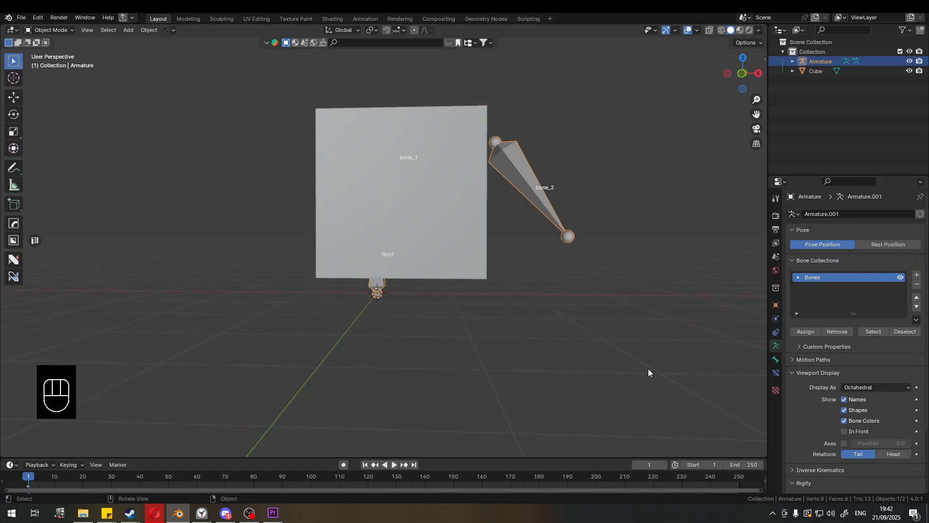
left_click(414, 193)
key("g")
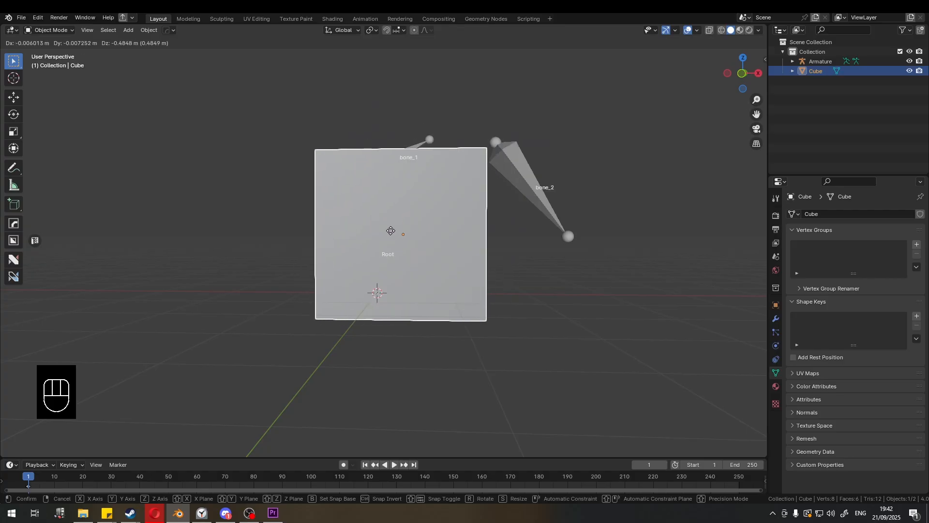
right_click(391, 230)
left_click(538, 187)
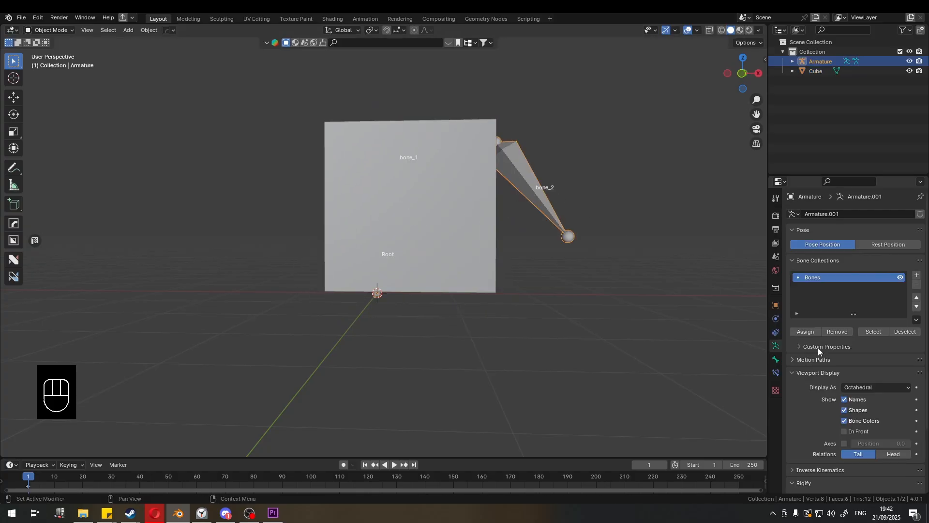
left_click(844, 431)
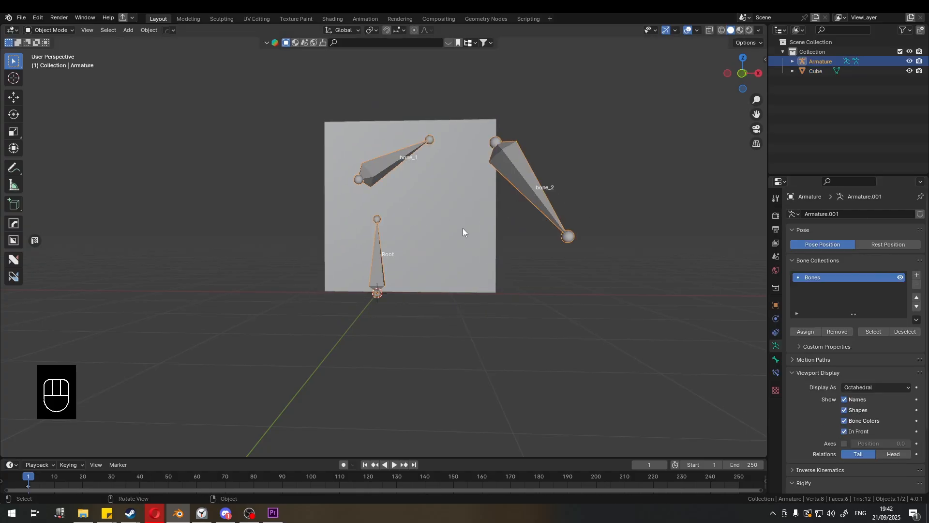
left_click(433, 199)
key("g")
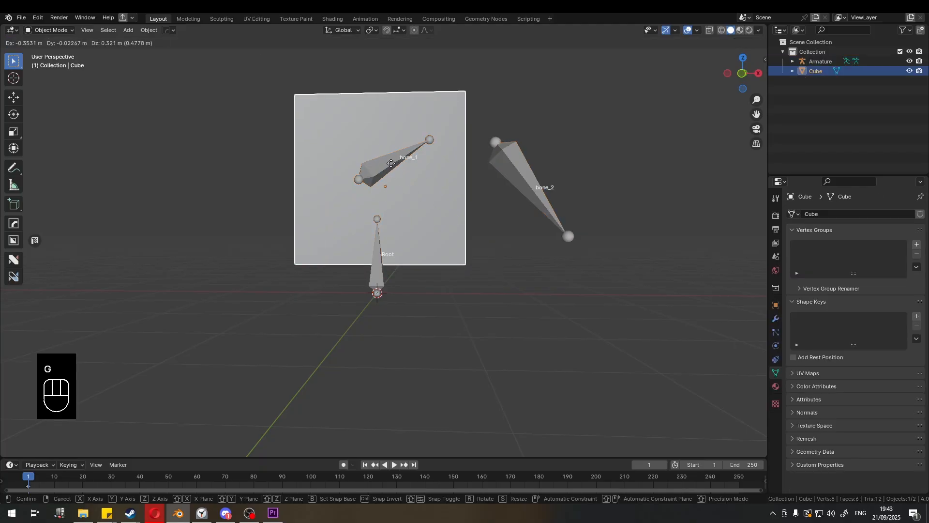
left_click(383, 173)
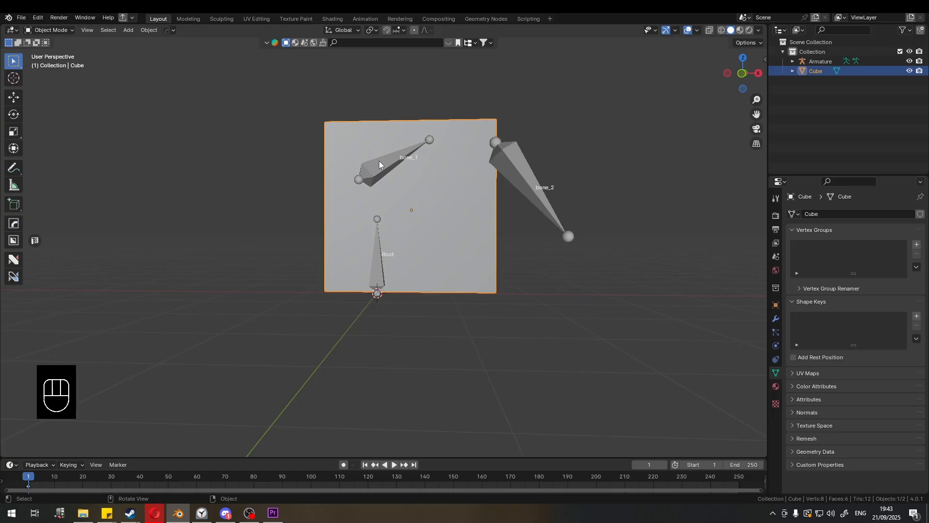
key("g")
right_click(547, 228)
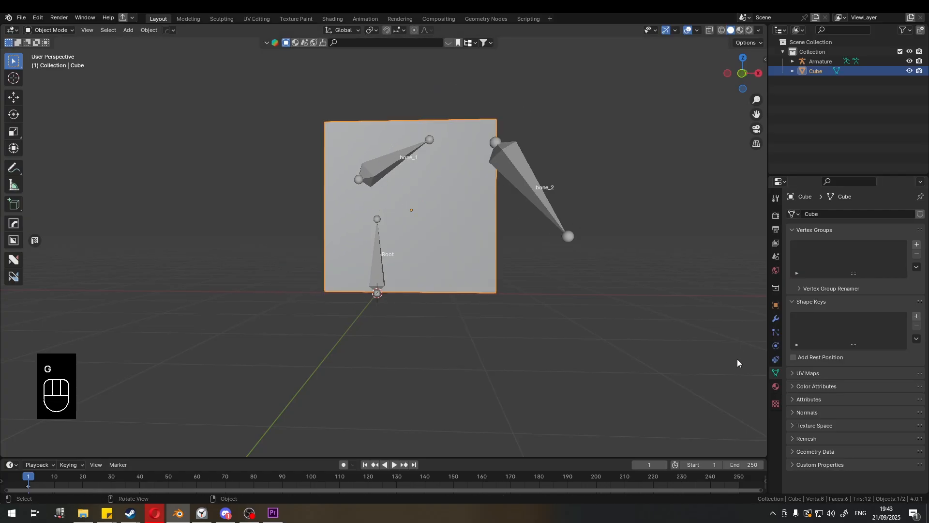
- Turn off In Front for the armature and toggle X-ray and wireframe shading to compare how the bones show through the cube
left_click(535, 189)
left_click(845, 432)
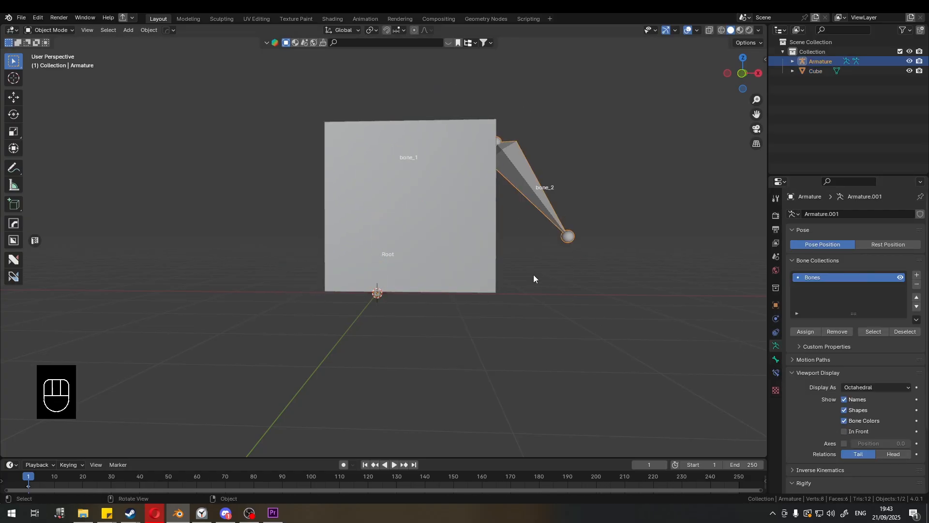
key("alt+z")
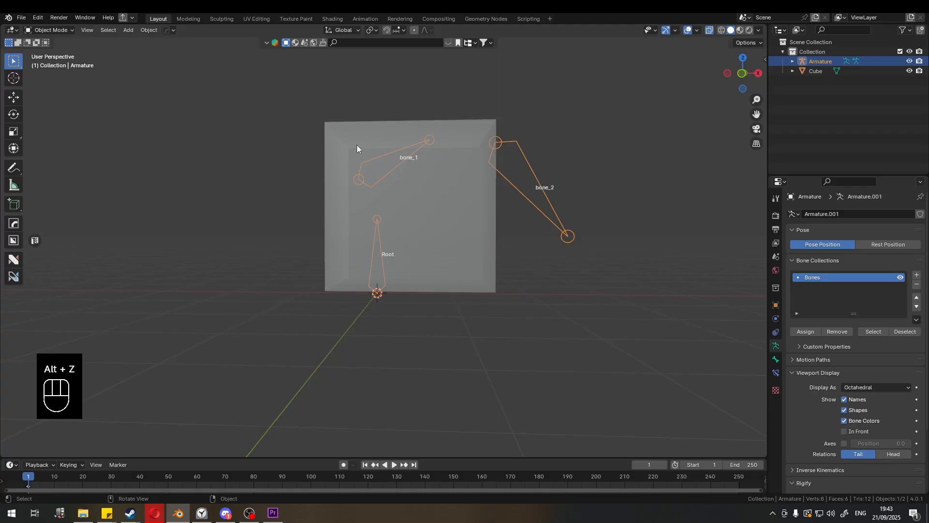
key("alt+z")
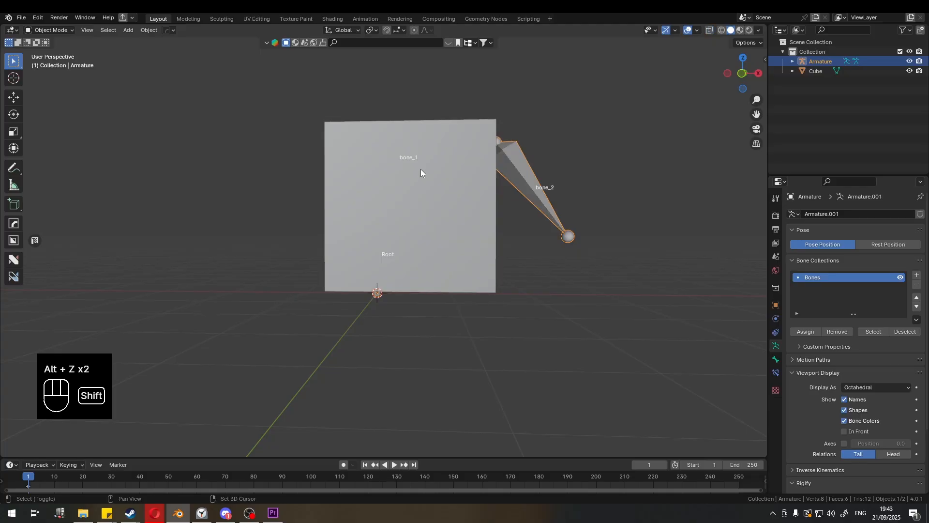
key("shift+z")
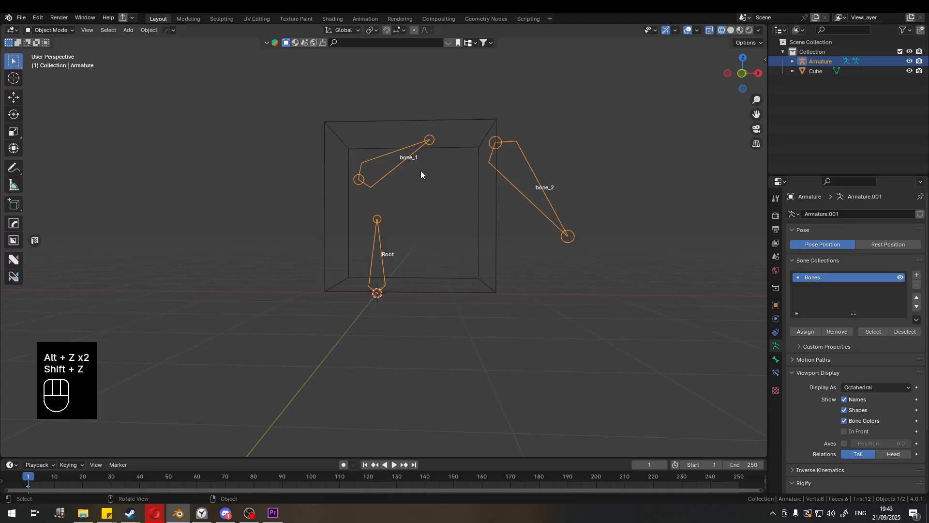
key("shift+z")
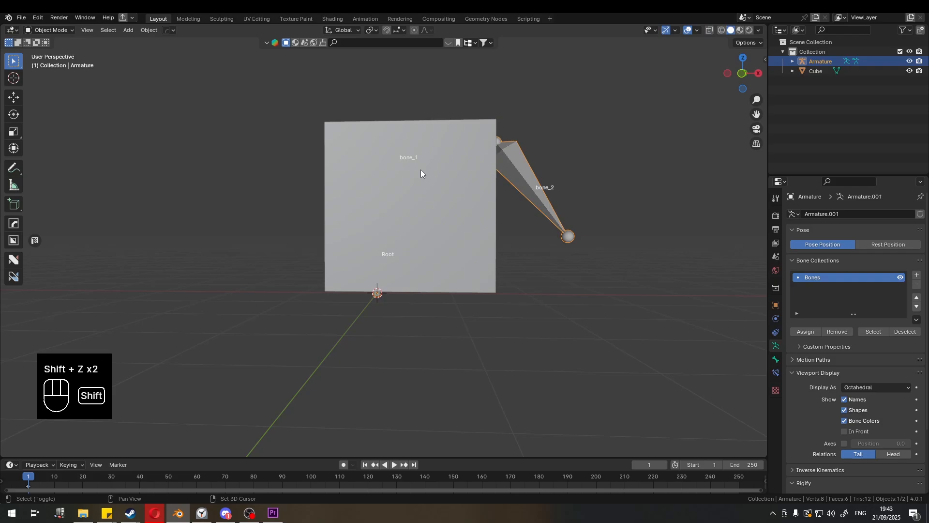
key("shift+z")
key("shift+z")
key("shift+z")
key("shift+z")
key("alt+z")
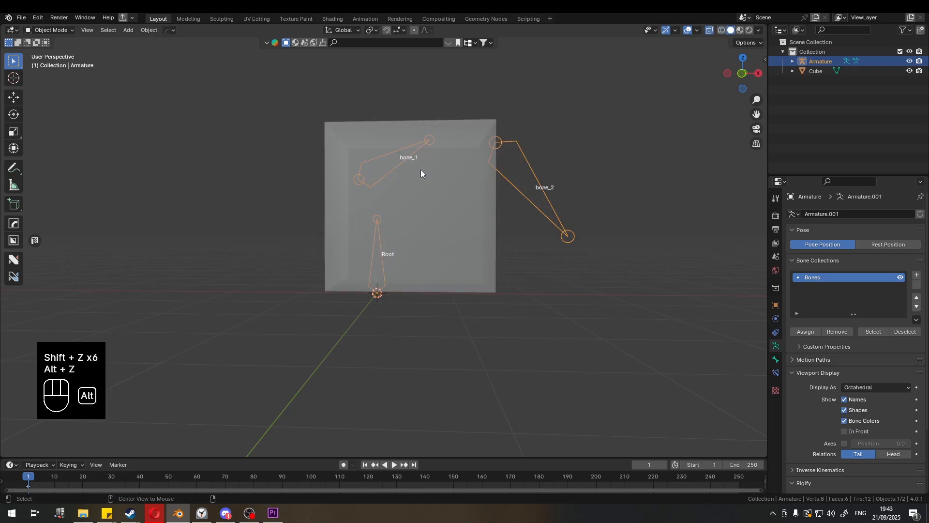
key("alt+z")
key("alt+z")
key("alt+z")
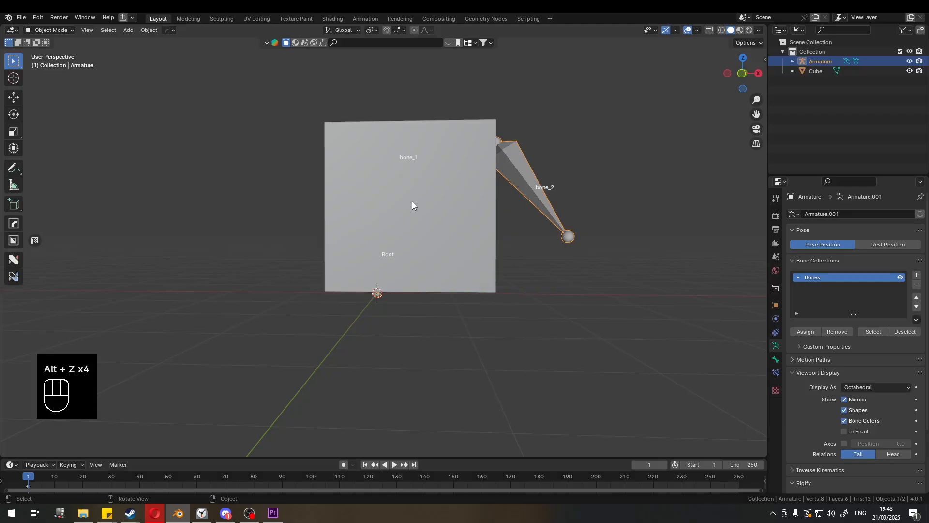
- Delete the cube from the scene
middle_click_drag(412, 201, 432, 190)
left_click(451, 193)
key("x")
left_click(454, 192)
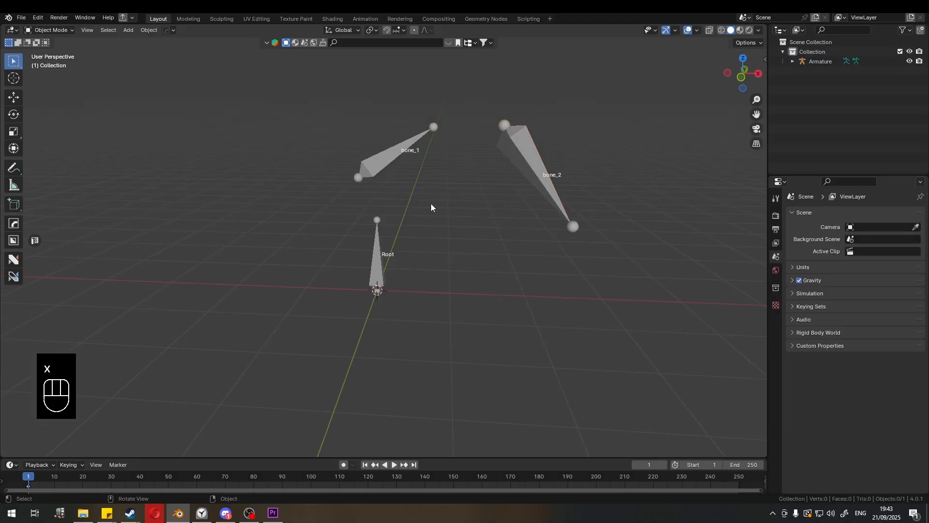
- In the armature's Edit Mode, select bone_1 and bone_2 and delete them, keeping only Root
left_click(540, 161)
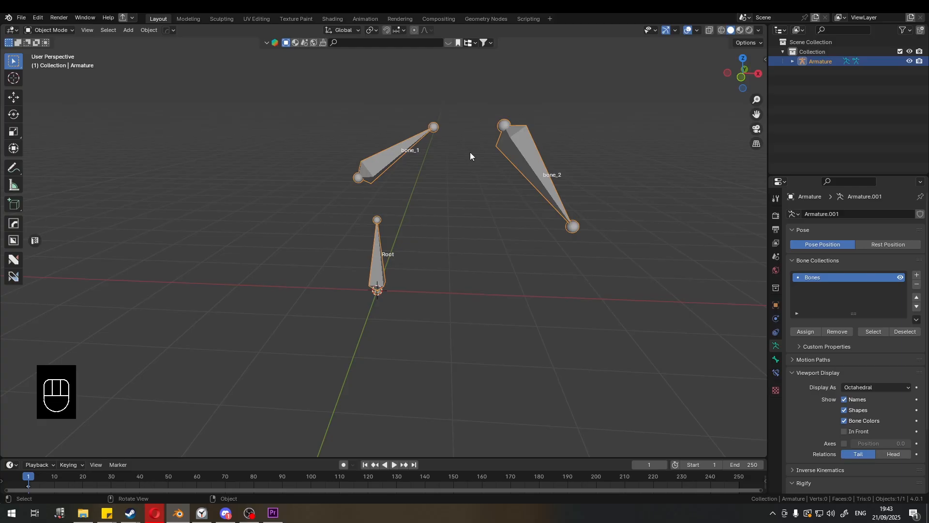
key("Tab")
left_click(534, 153)
left_click(399, 153, "shift")
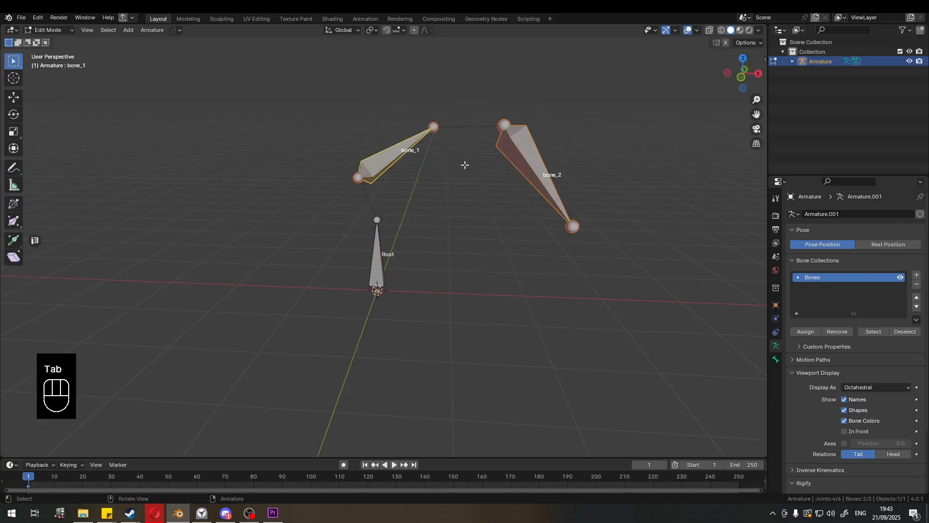
key("x")
left_click(464, 164)
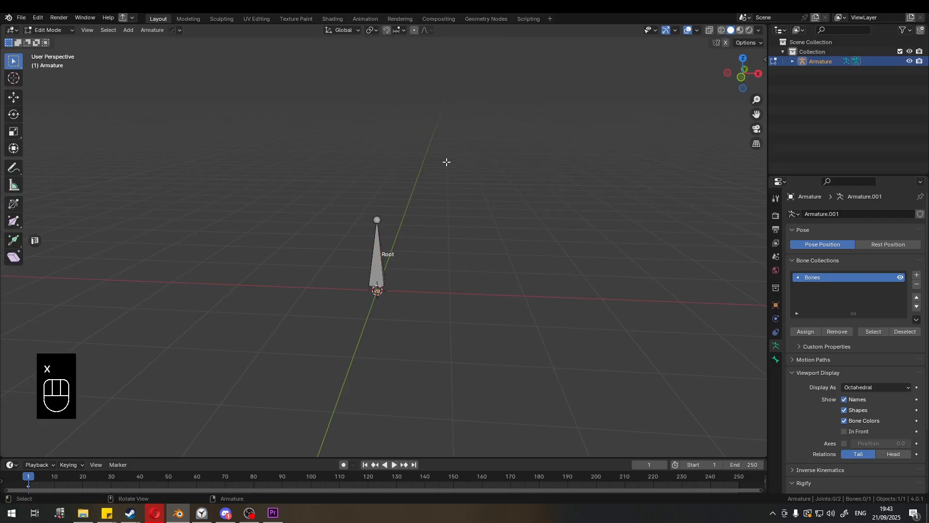
- Try adding and moving a new bone in front orthographic view, then undo the addition
middle_click_drag(447, 161, 430, 189)
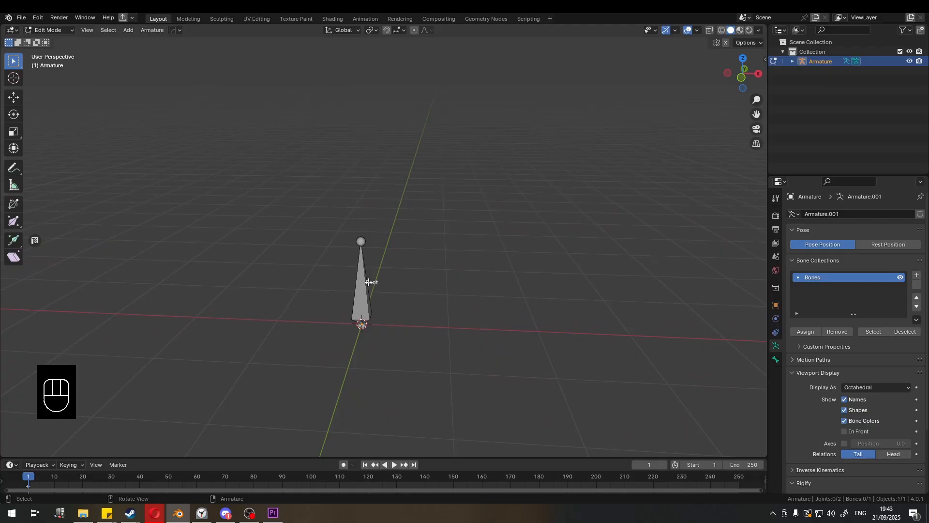
left_click(368, 282)
left_click(417, 240)
key("KP_1")
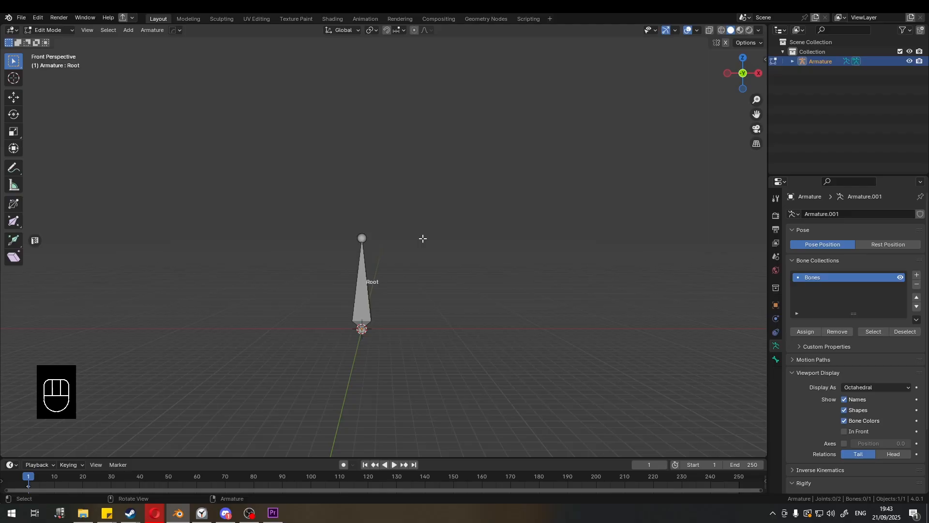
key("KP_5")
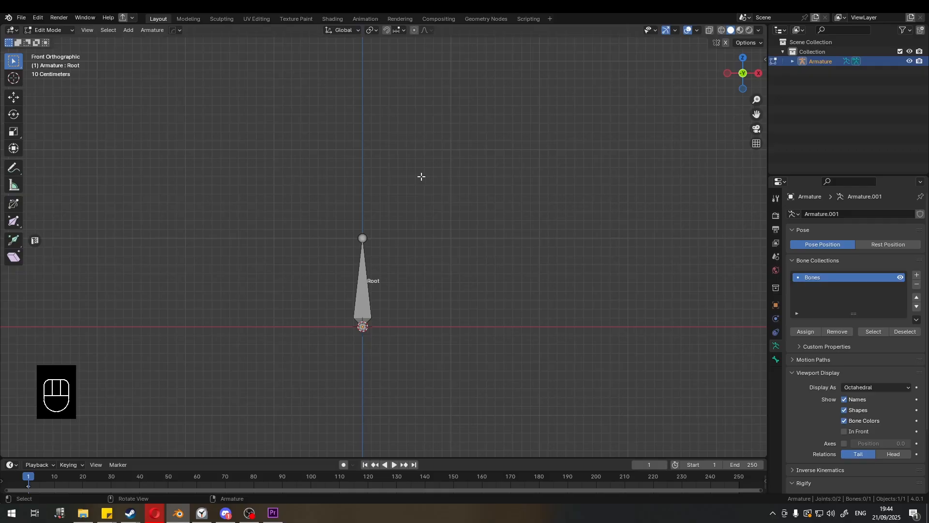
key("shift")
key("shift+a")
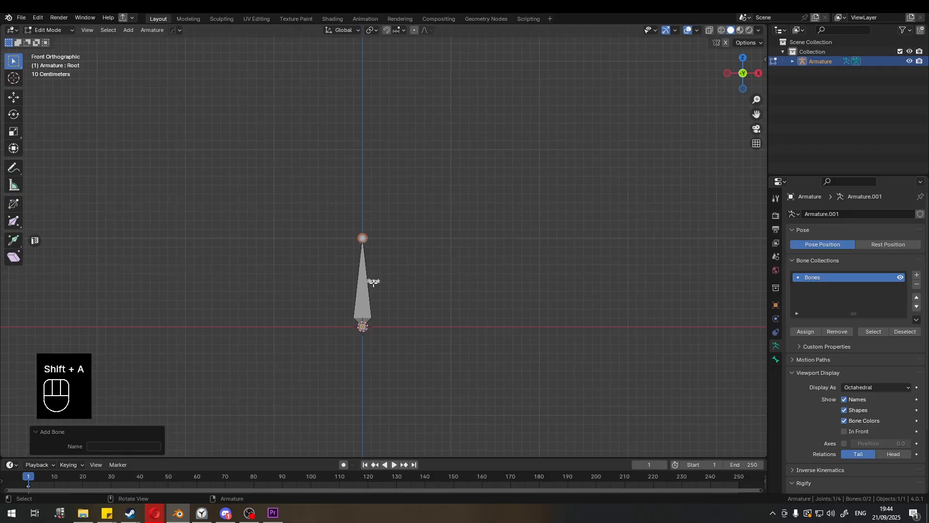
key("g")
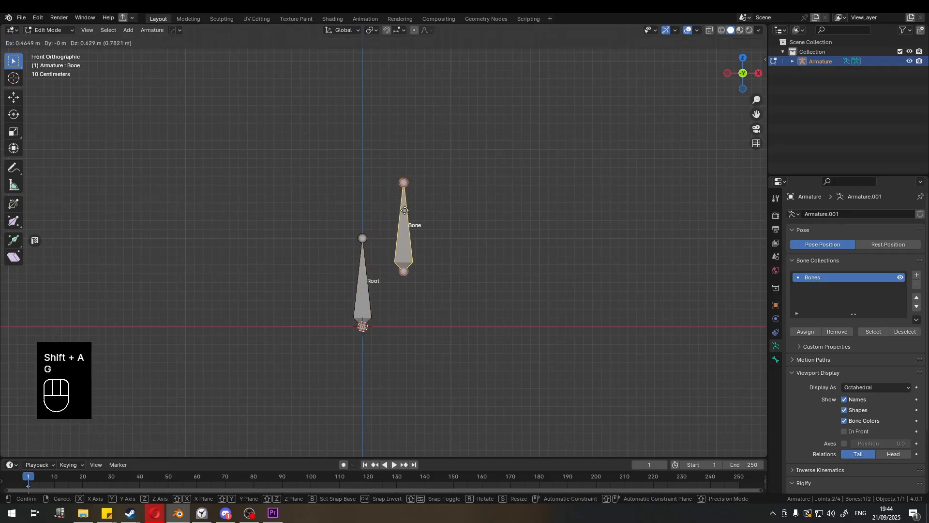
right_click(397, 212)
key("g")
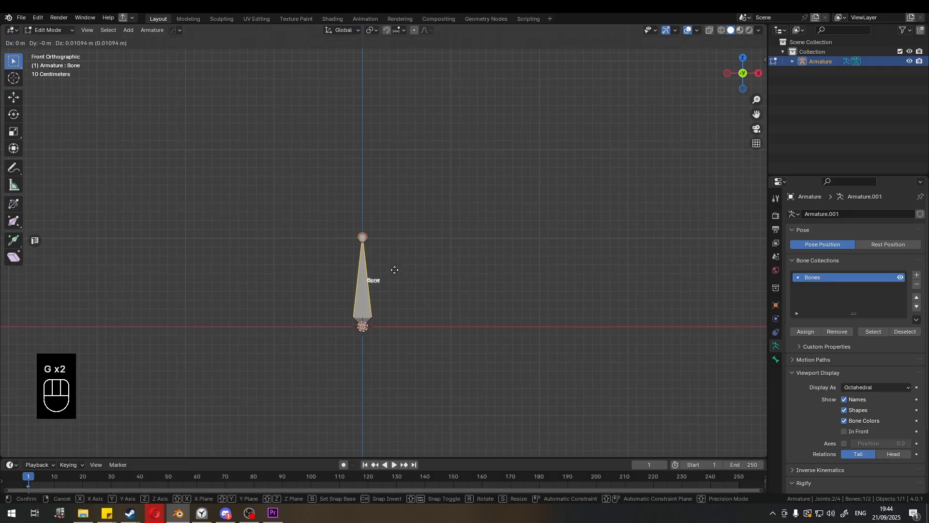
right_click(409, 248)
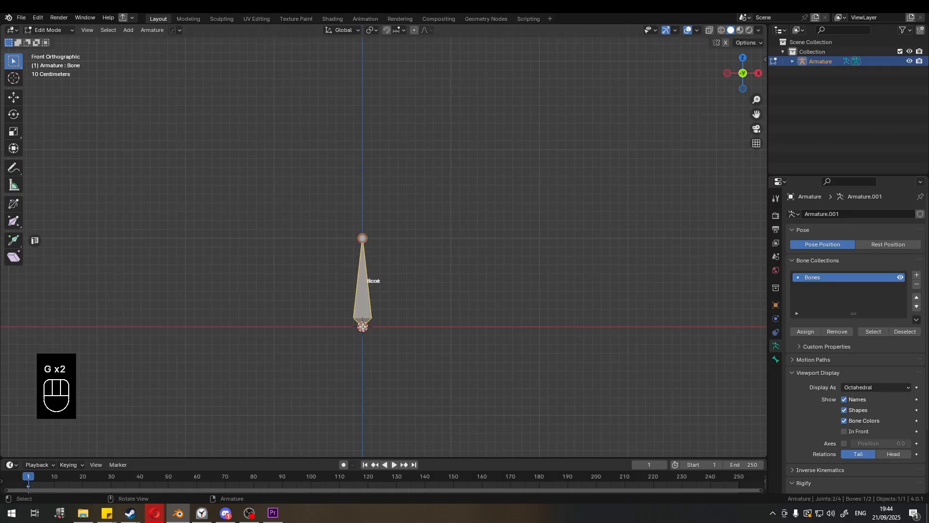
left_click(363, 160)
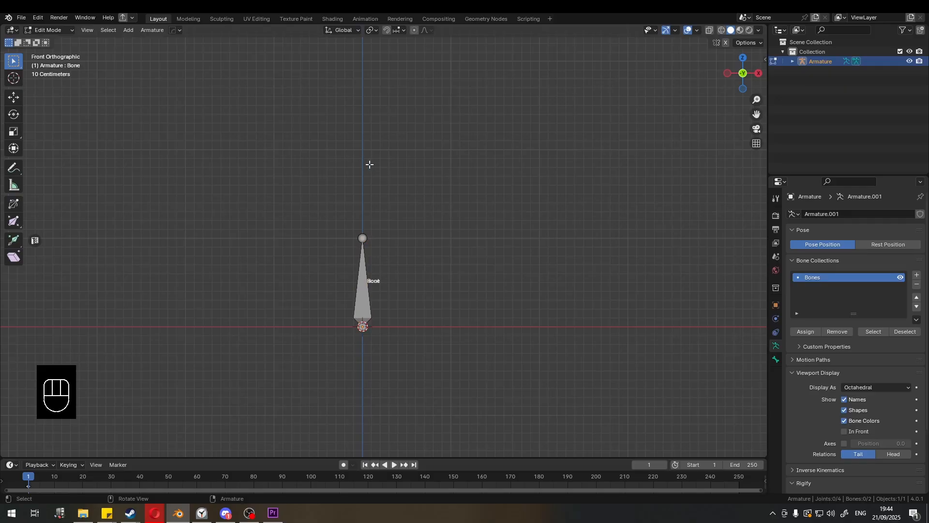
right_click(363, 151, "shift")
key("ctrl+z")
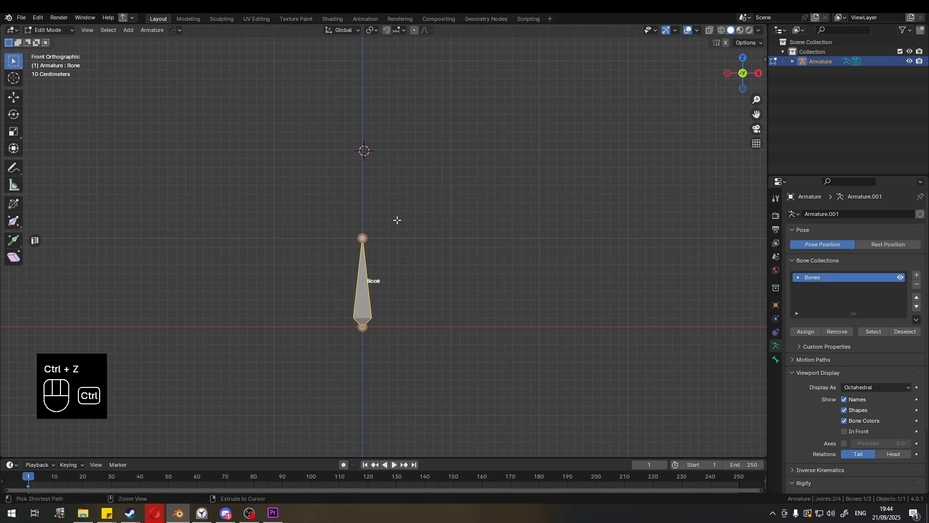
key("ctrl+z")
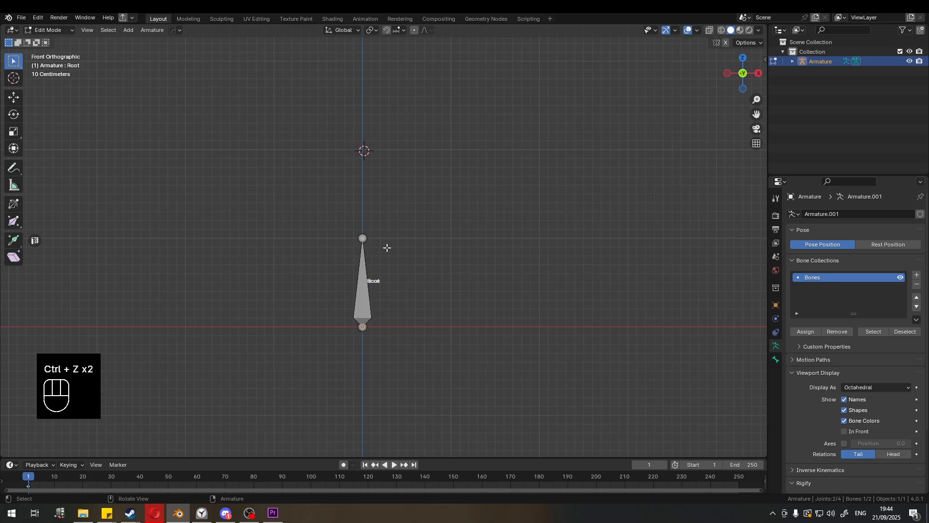
key("ctrl+z")
key("ctrl+z")
key("ctrl+z")
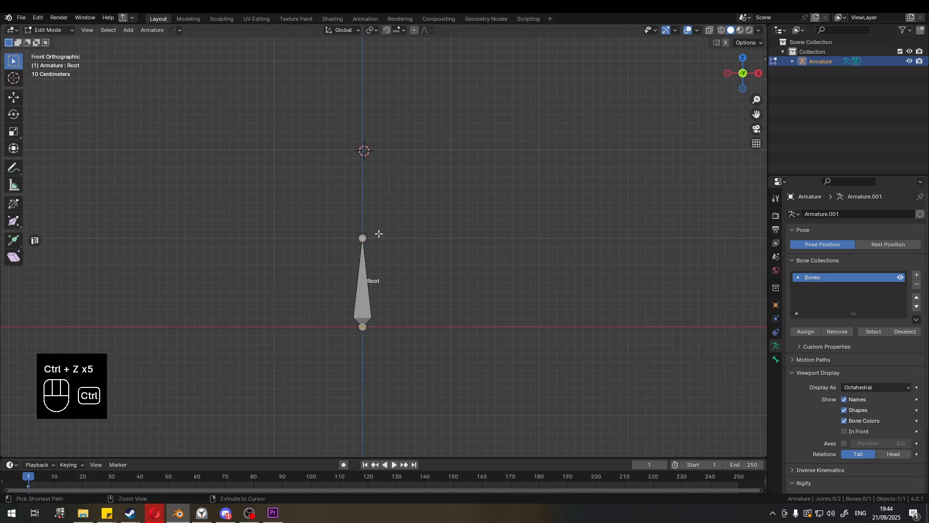
- Add another bone and undo it
left_click(364, 198)
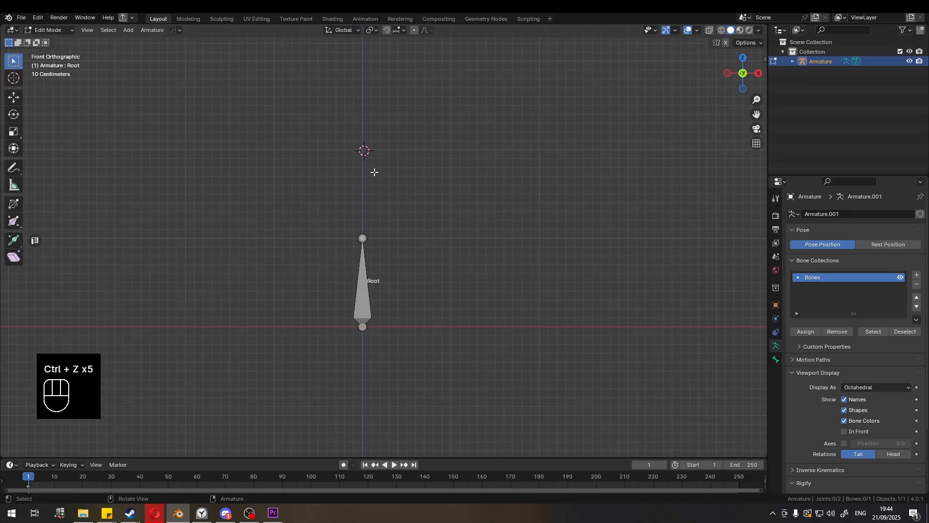
scroll(392, 225, "up", 3)
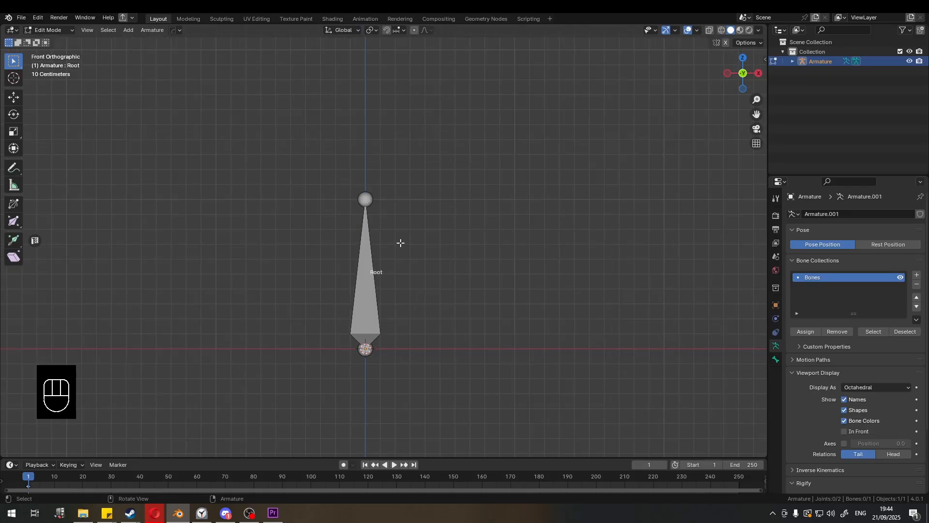
key("shift+a")
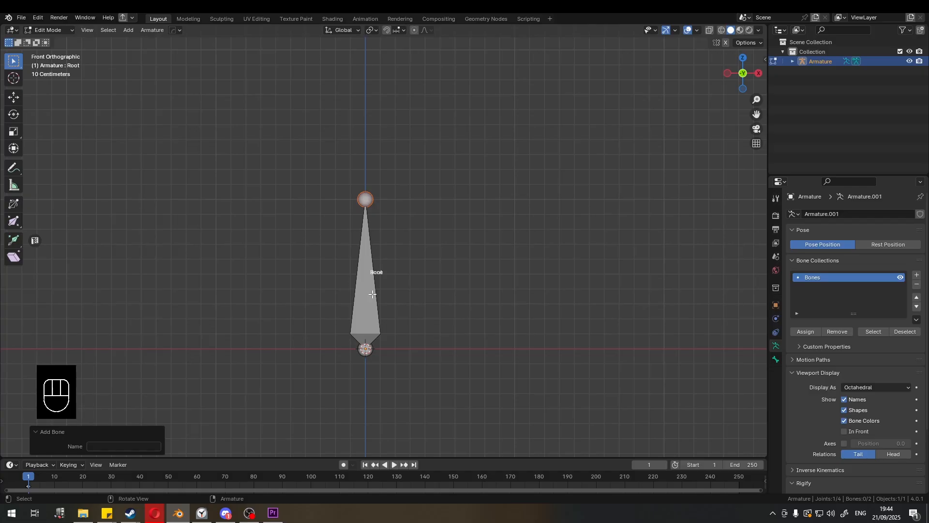
key("ctrl+z")
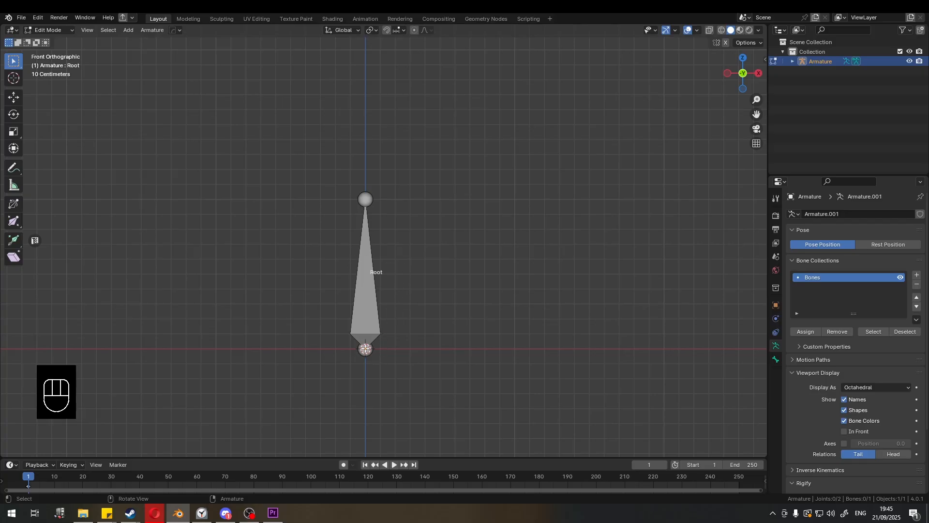
- Place the 3D cursor on the vertical axis above the Root bone and add a new bone there
key("shift")
right_click(365, 147, "shift")
key("shift")
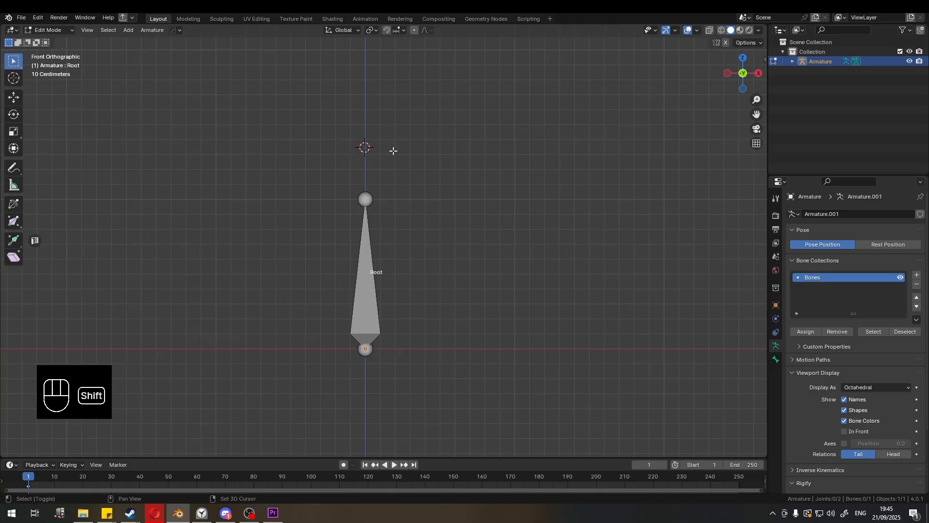
key("shift+a")
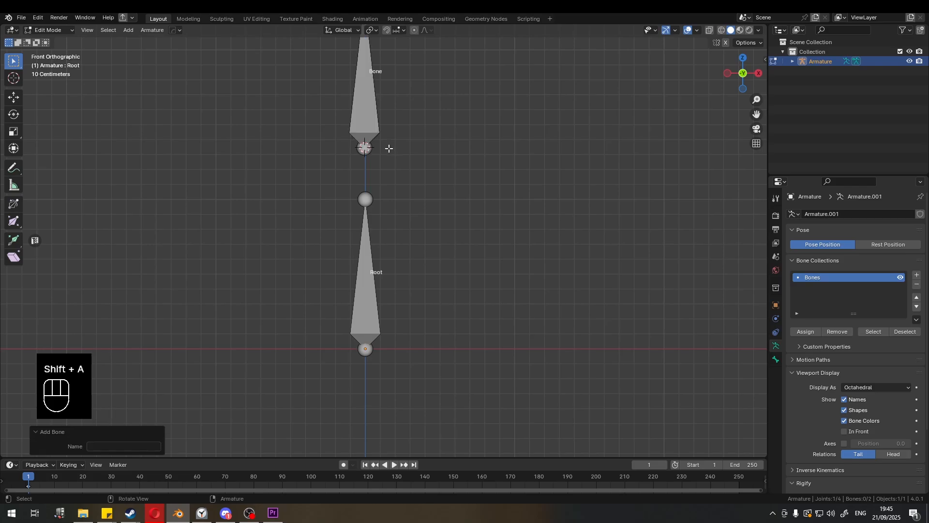
- Move the new bone about 0.62 m up along Z
scroll(388, 149, "down", 4)
scroll(385, 162, "up", 2)
middle_click_drag(396, 177, 394, 216)
key("KP_1")
scroll(387, 171, "up", 2)
left_click(367, 172)
key("g")
key("z")
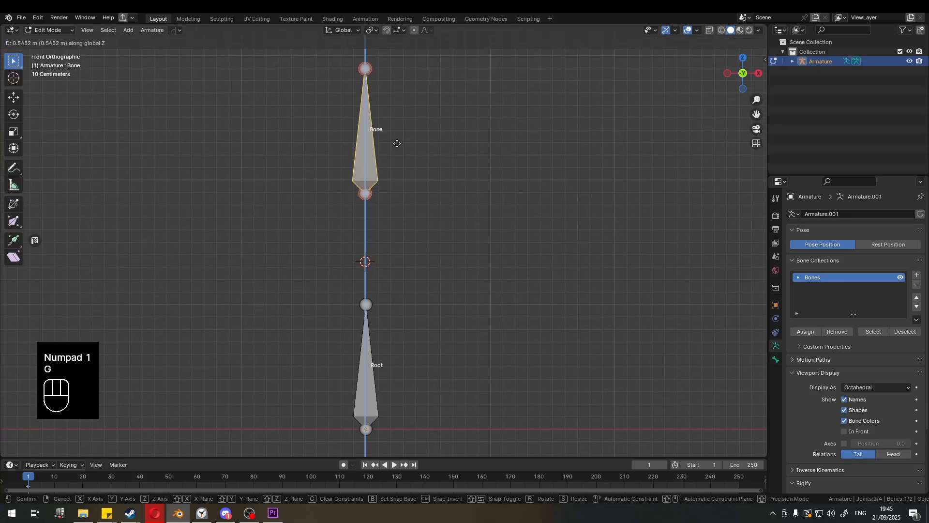
left_click(402, 144)
- Scale the new bone to about 0.5 and move it about 0.36 m down along Z
middle_click_drag(409, 145, 436, 174, "shift")
key("s")
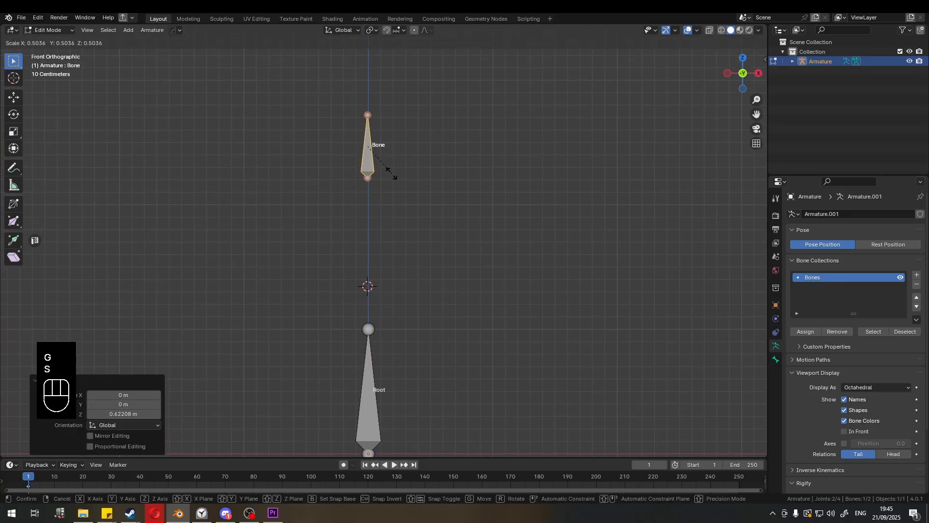
left_click(390, 172)
key("g")
key("z")
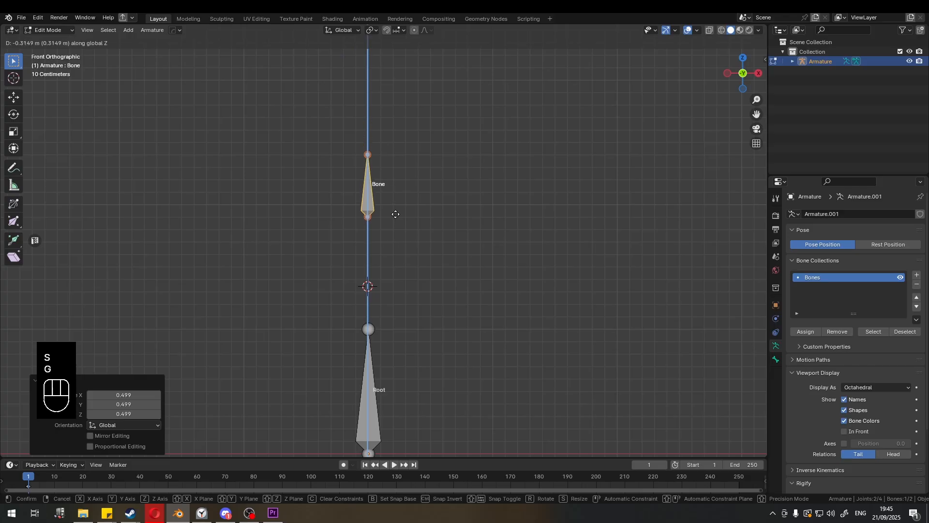
left_click(381, 225)
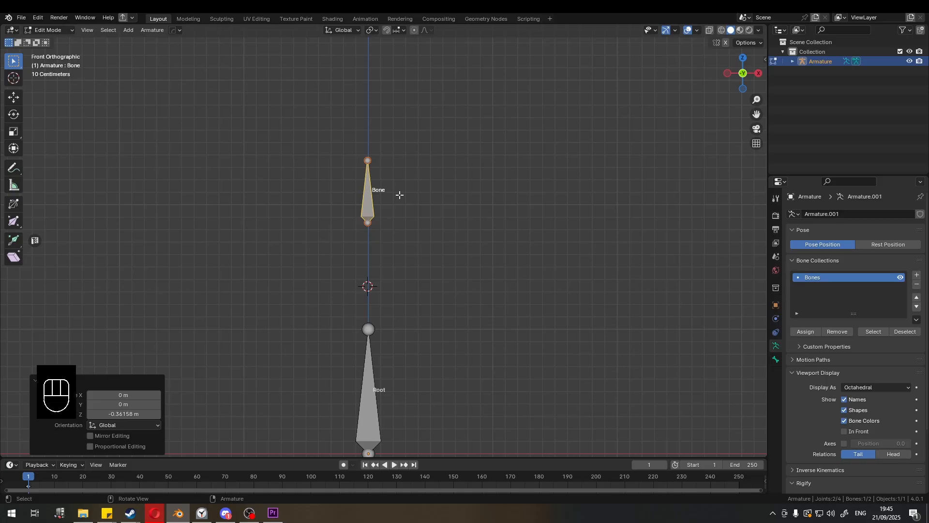
- Rename the new bone as hip
key("F2")
type("hip")
key("Return")
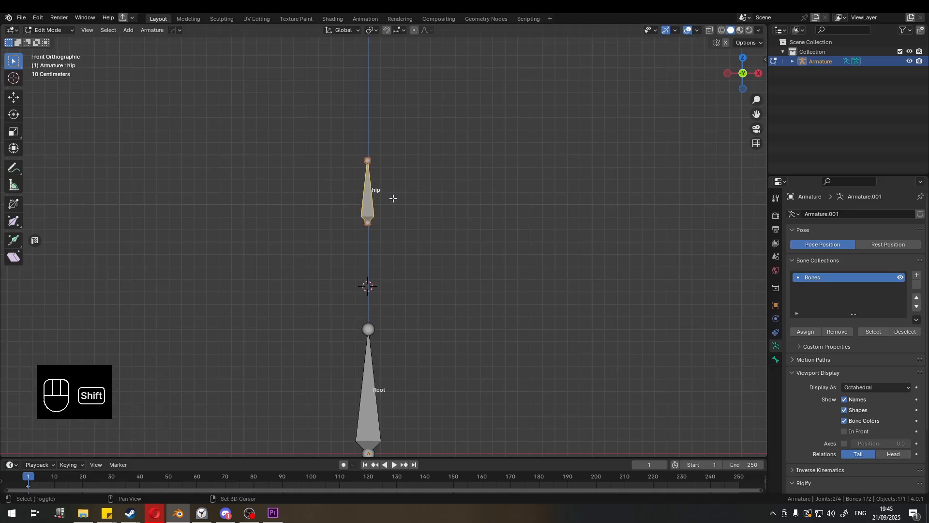
- Duplicate the hip bone and move the copy about 0.72 m along X
key("shift+d")
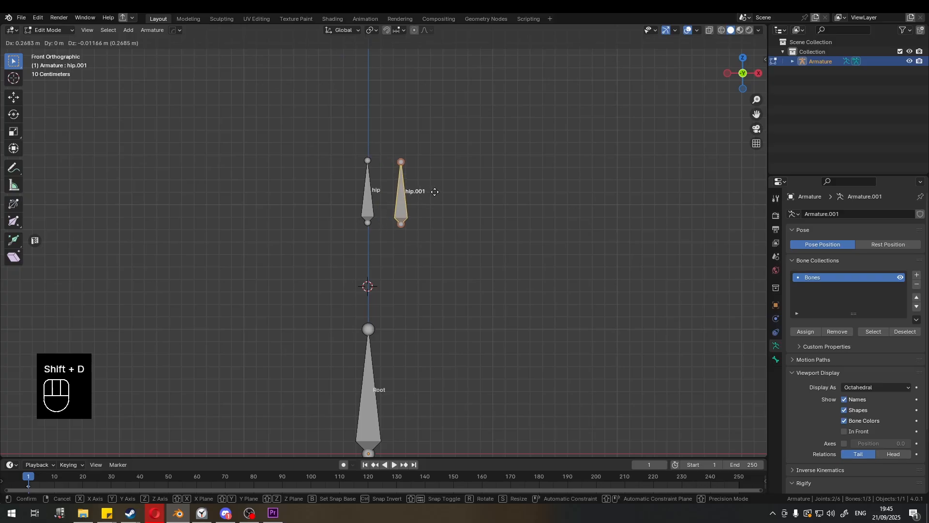
key("x")
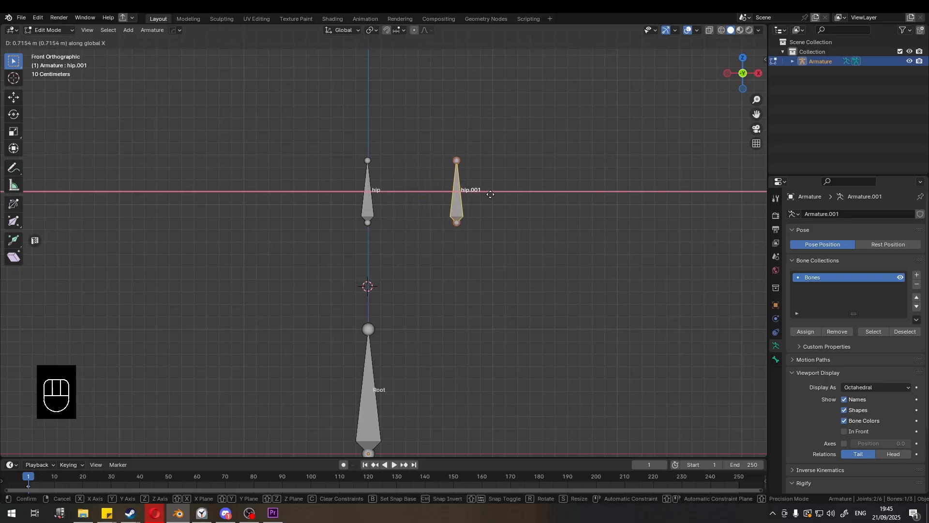
left_click(484, 195)
- In side view, move the copy's upper end about 1.4 m down and 0.24 m back so the bone points down toward Root
middle_click_drag(482, 194, 460, 179)
left_click(441, 175)
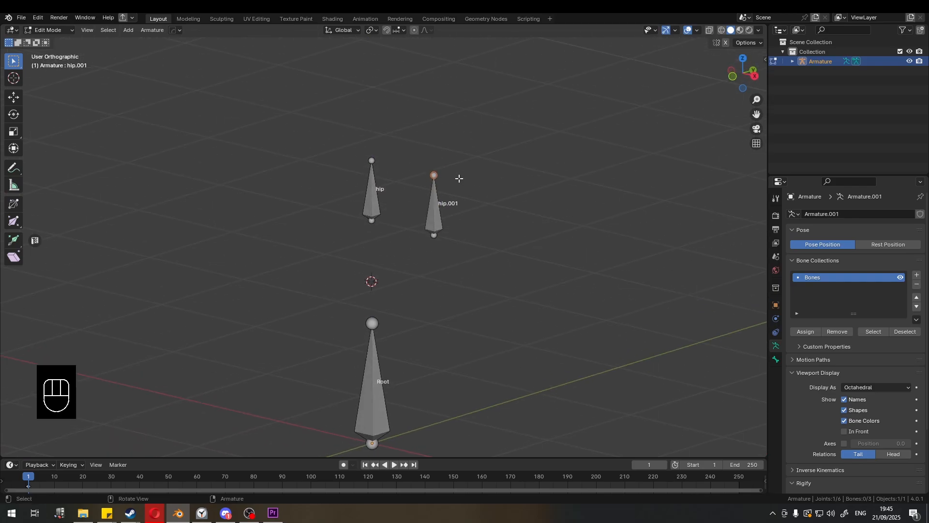
key("KP_3")
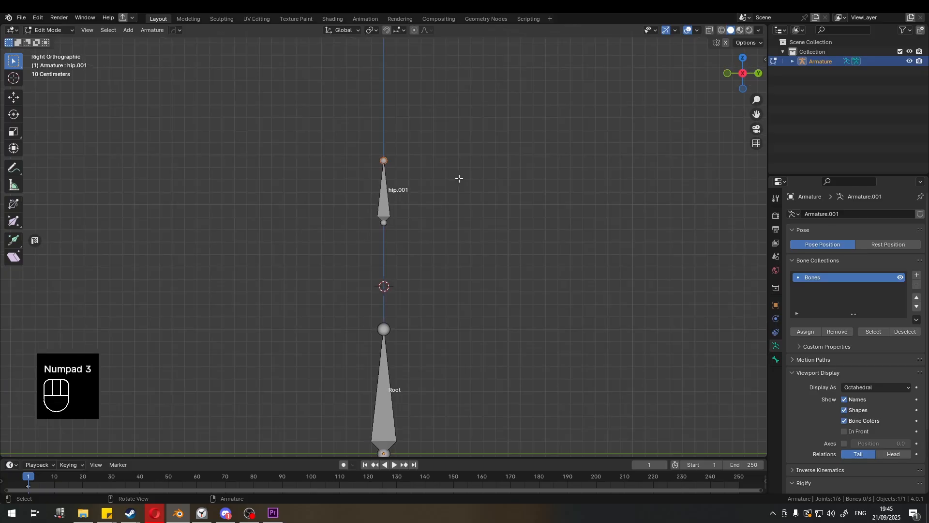
key("g")
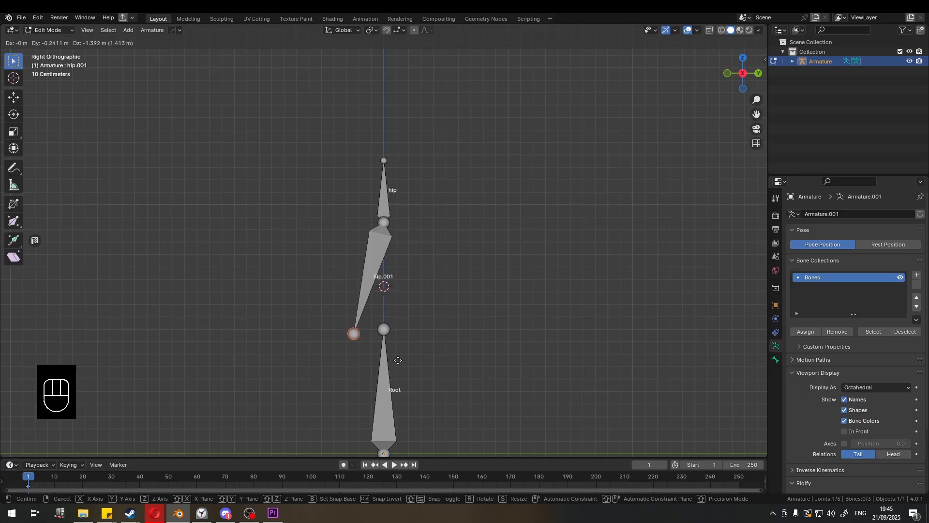
left_click(397, 353, "shift")
- Extrude a new bone from the copy's lower end about 1 m down to Root's base level
middle_click_drag(397, 353, 385, 205, "shift")
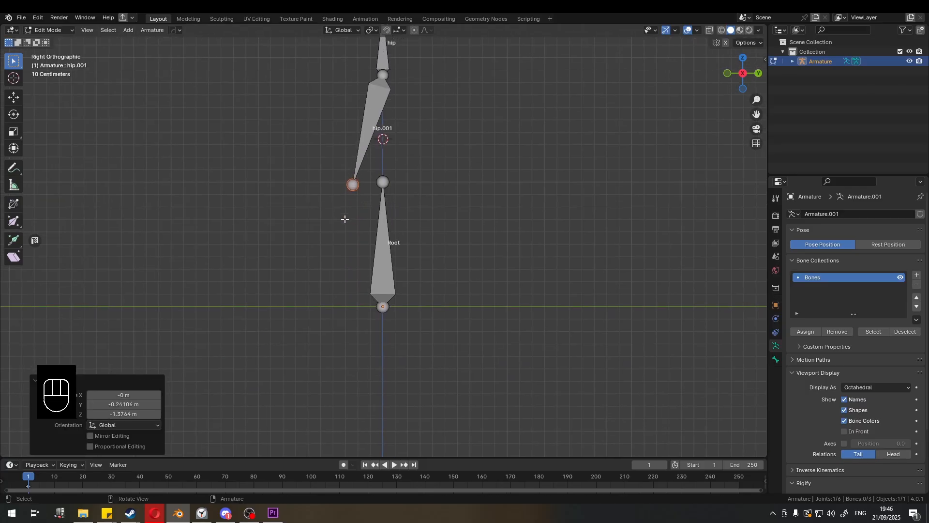
mouse_move(386, 88)
left_mouse_down()
mouse_move(353, 191)
mouse_move(369, 310)
mouse_move(332, 304)
left_mouse_up()
mouse_move(321, 307)
right_mouse_down()
mouse_move(379, 283)
mouse_move(343, 135)
mouse_move(386, 114)
right_mouse_up()
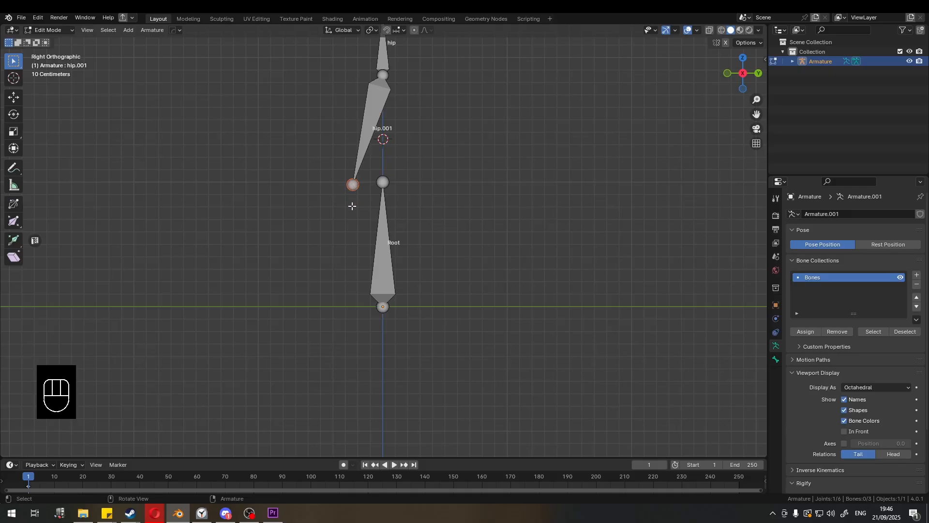
key("e")
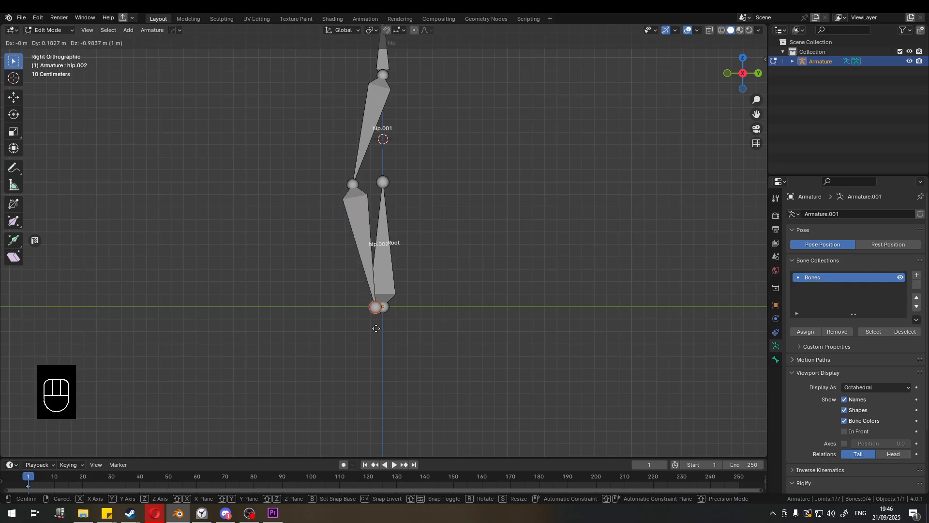
left_click(381, 328)
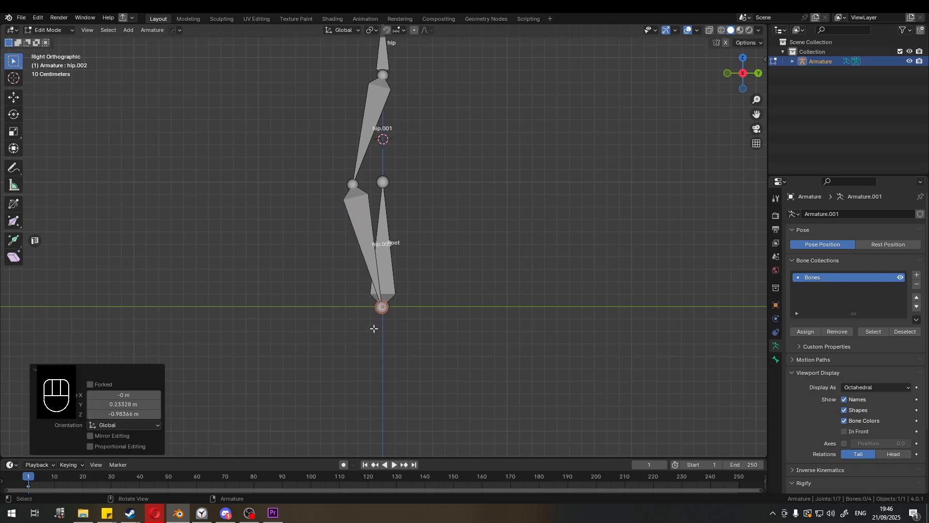
- Extrude a foot bone from that end about 0.64 m backward along Y
key("e")
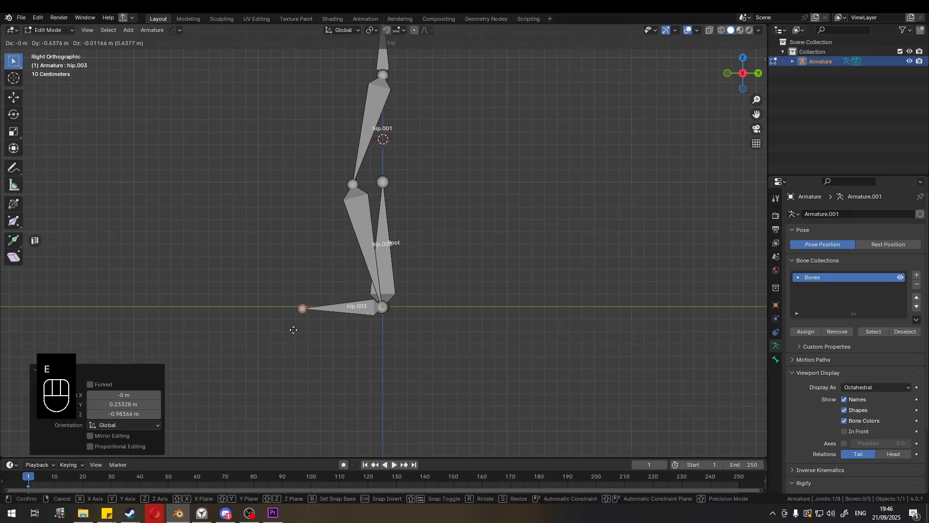
left_click(289, 330)
scroll(343, 272, "down", 1)
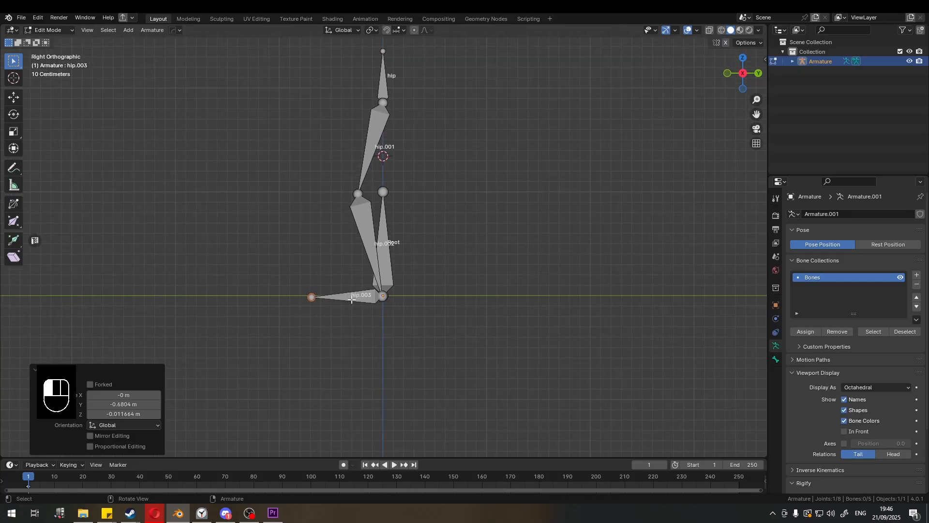
- Parent the upper leg bone to the hip bone with Keep Offset
left_click(352, 299)
middle_click_drag(352, 300, 409, 255)
left_click(386, 195)
middle_click_drag(386, 195, 401, 195)
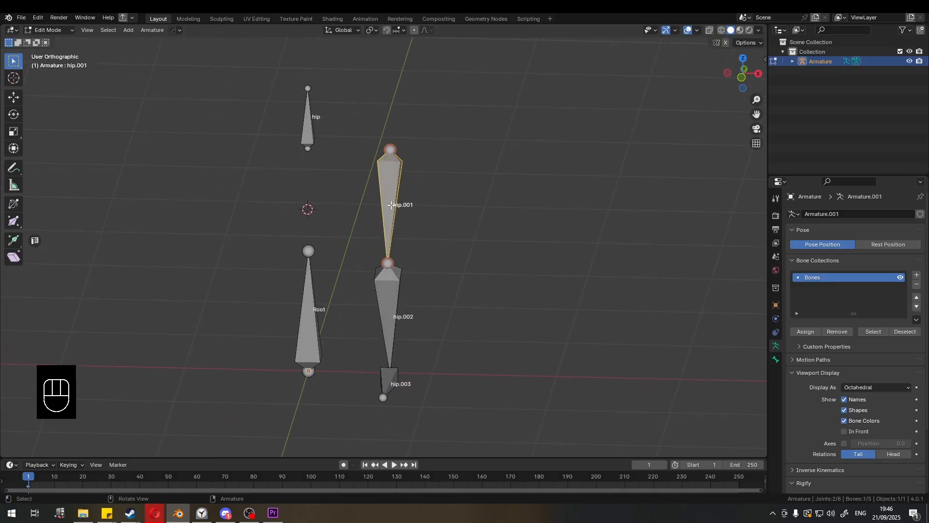
middle_click_drag(383, 199, 375, 195)
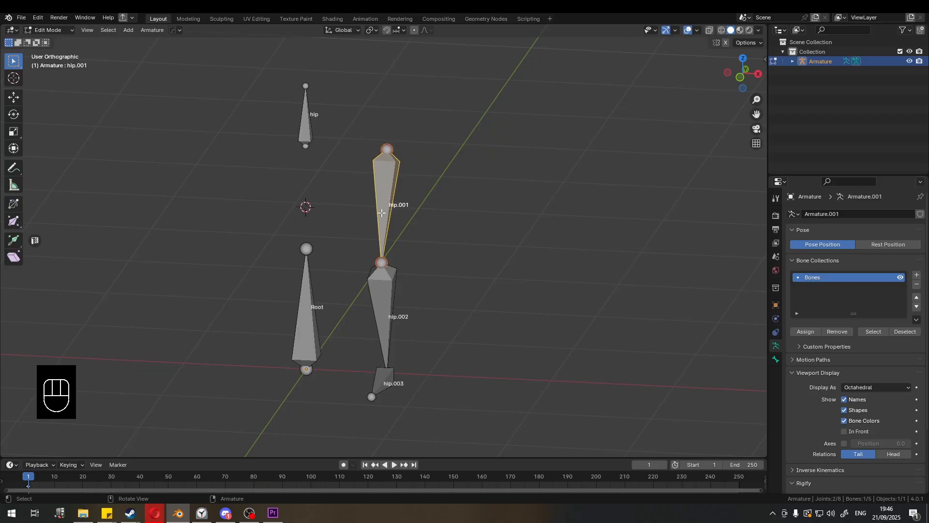
left_click(307, 126, "shift")
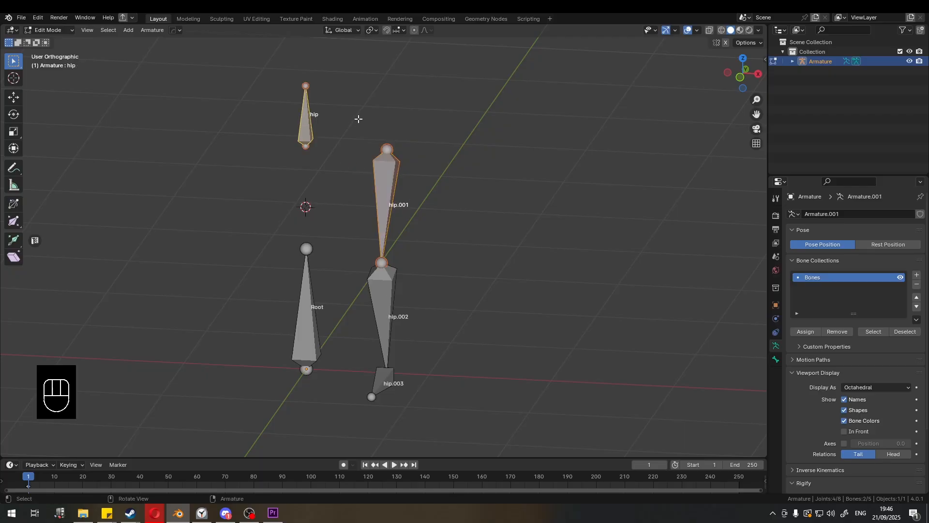
key("ctrl+p")
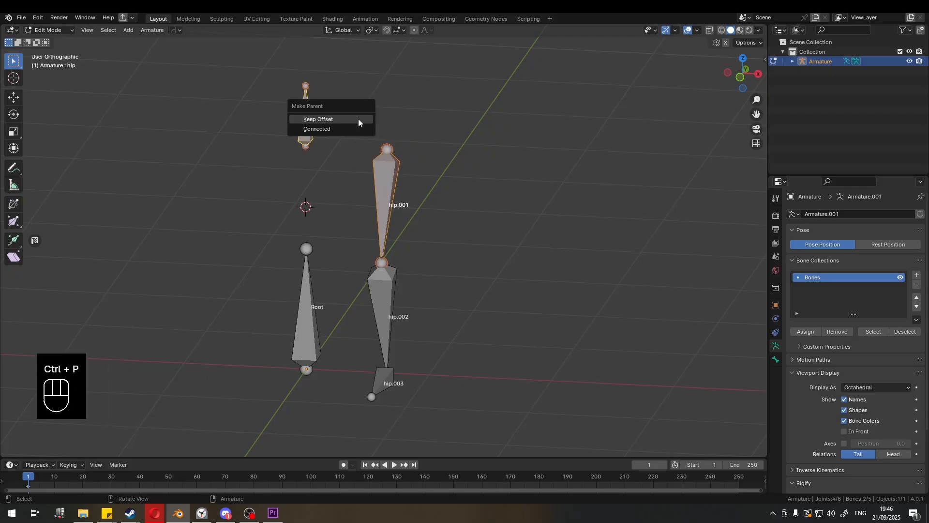
left_click(359, 121)
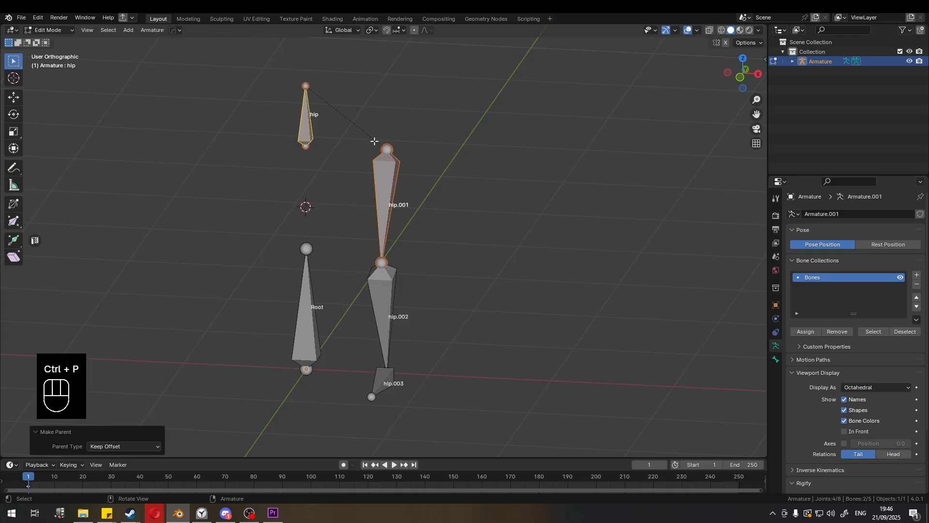
- Parent the hip bone to the Root bone with Keep Offset
left_click(420, 166)
middle_click_drag(394, 168, 401, 141, "shift")
left_click(313, 99)
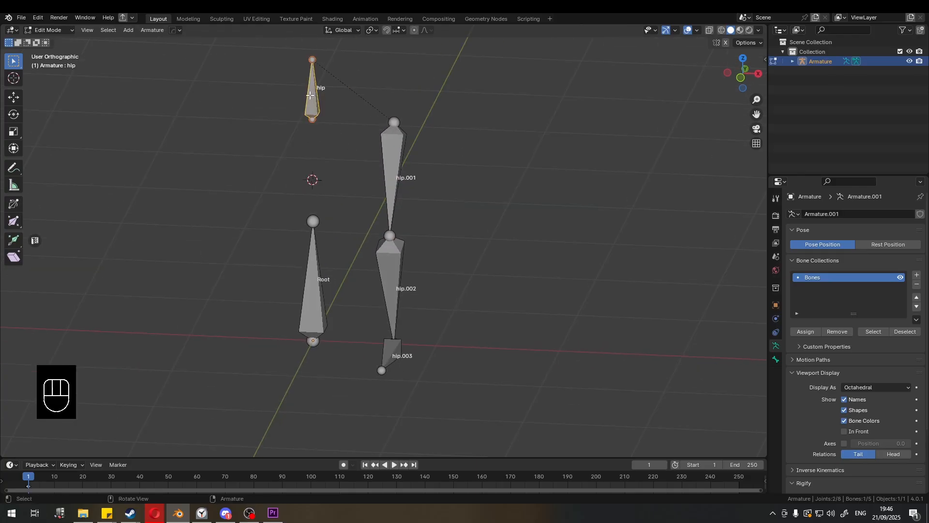
left_click(320, 259, "shift")
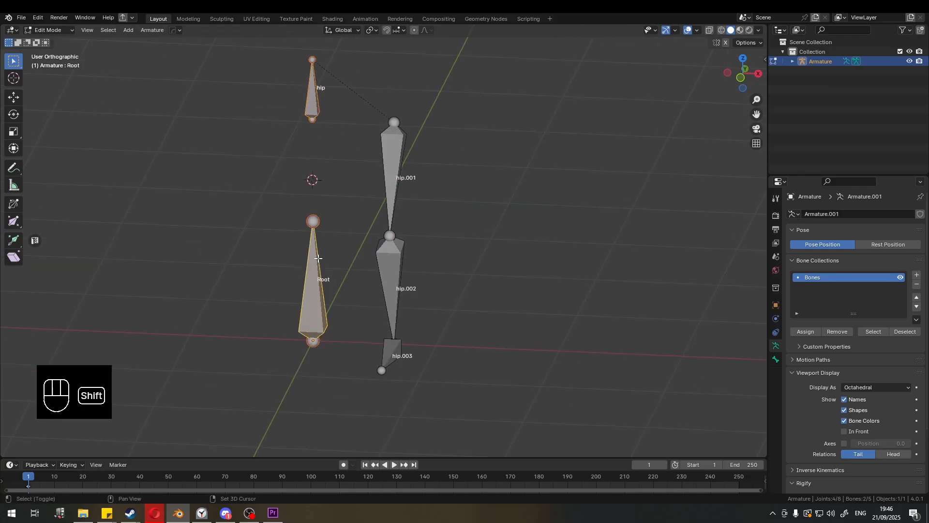
key("ctrl+p")
left_click(363, 223)
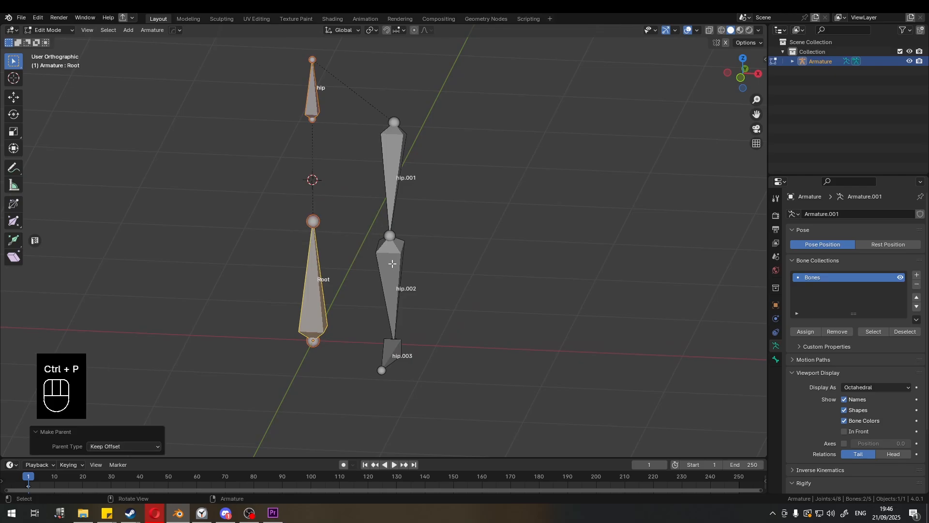
- Rename the upper leg bone as upper_leg_left
mouse_move(393, 263)
middle_mouse_down()
mouse_move(348, 238)
mouse_move(404, 269)
middle_mouse_up()
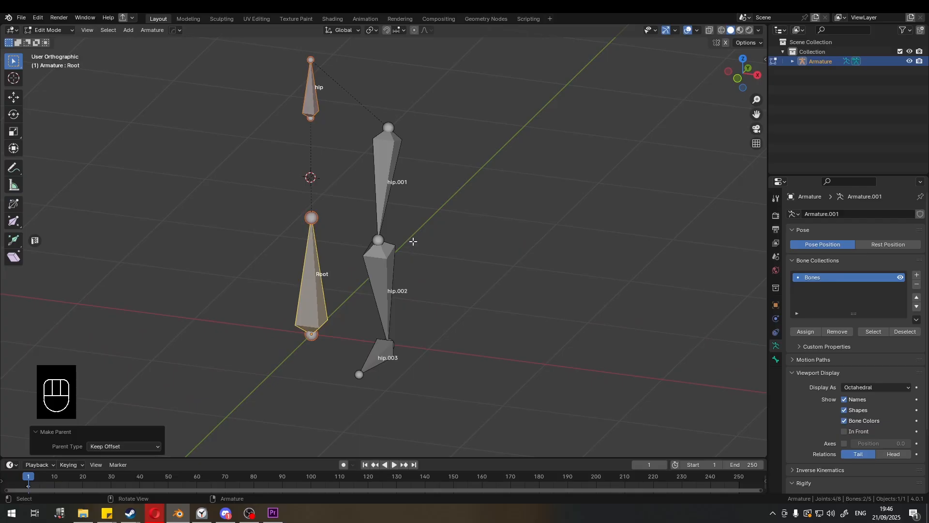
left_click(416, 180)
middle_click_drag(416, 180, 438, 164)
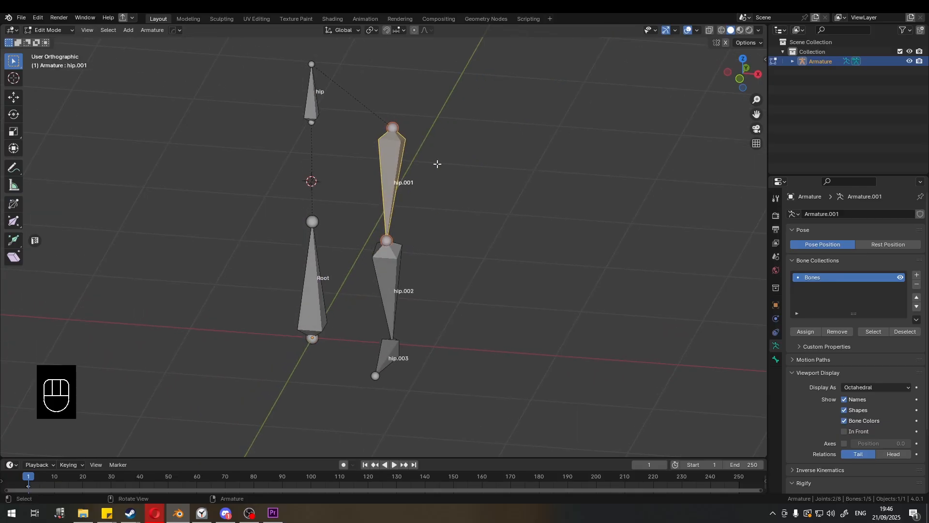
key("F2")
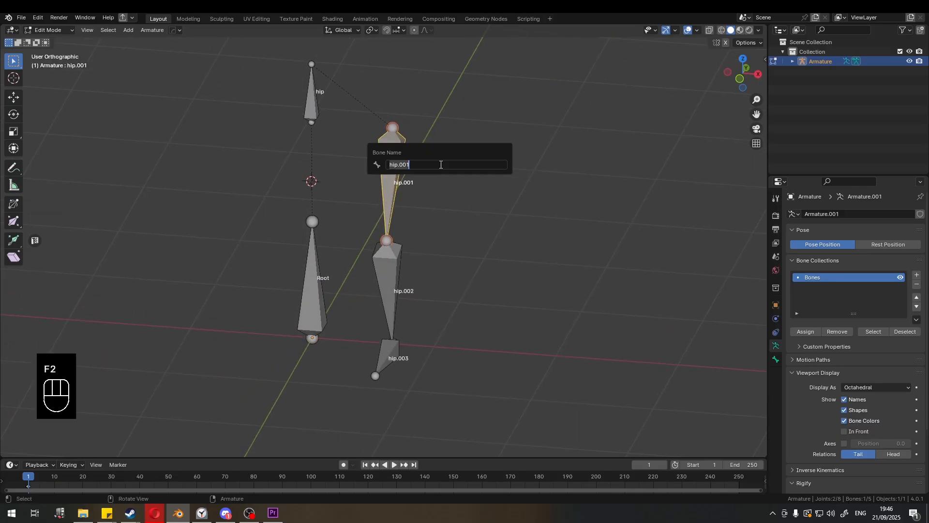
type("upper_leg_lef")
key("BackSpace")
key("BackSpace")
key("BackSpace")
key("BackSpace")
key("BackSpace")
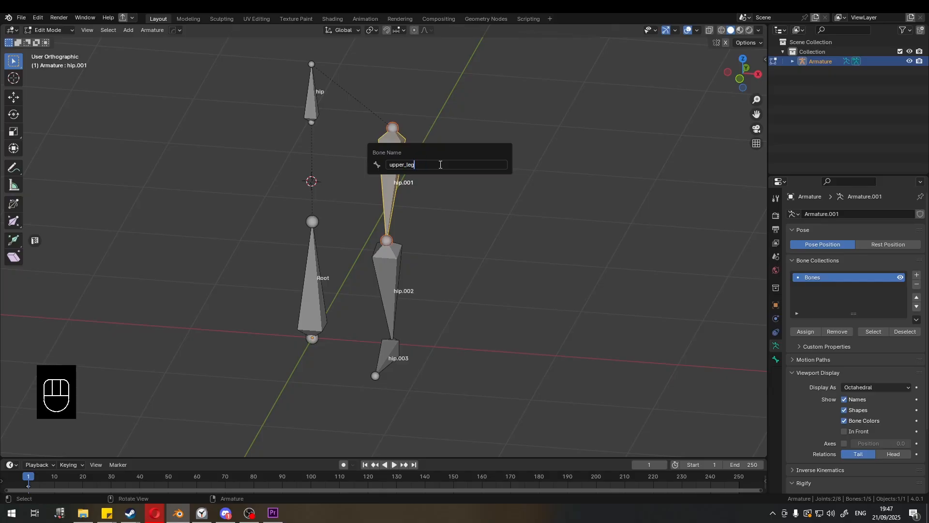
type("_left")
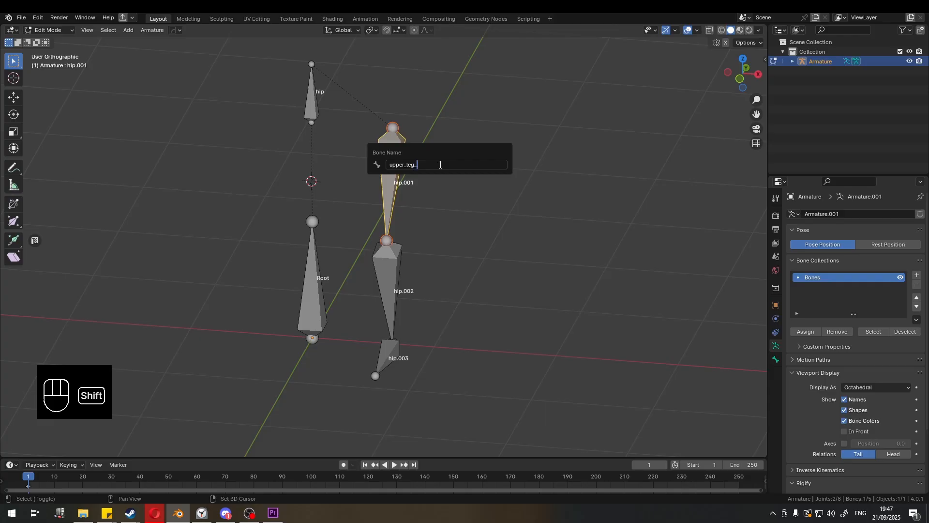
key("BackSpace")
key("BackSpace")
key("BackSpace")
key("BackSpace")
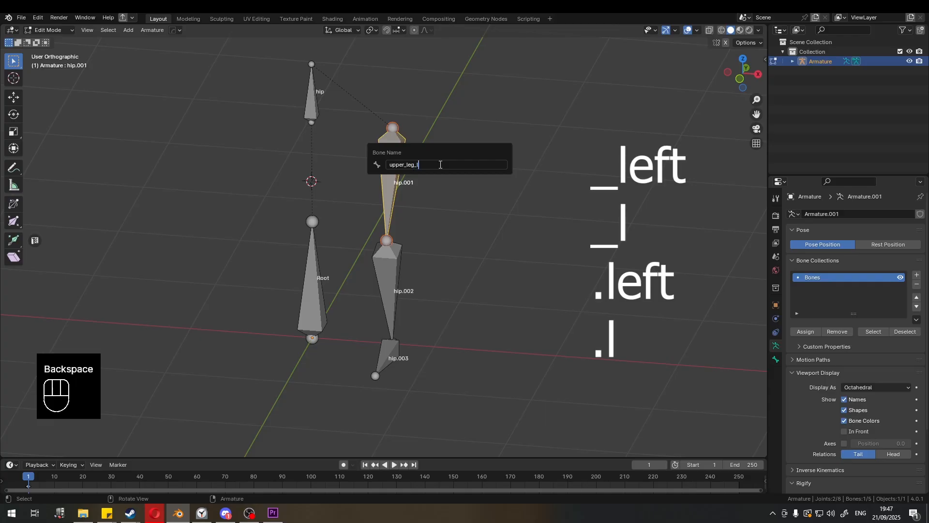
key("BackSpace")
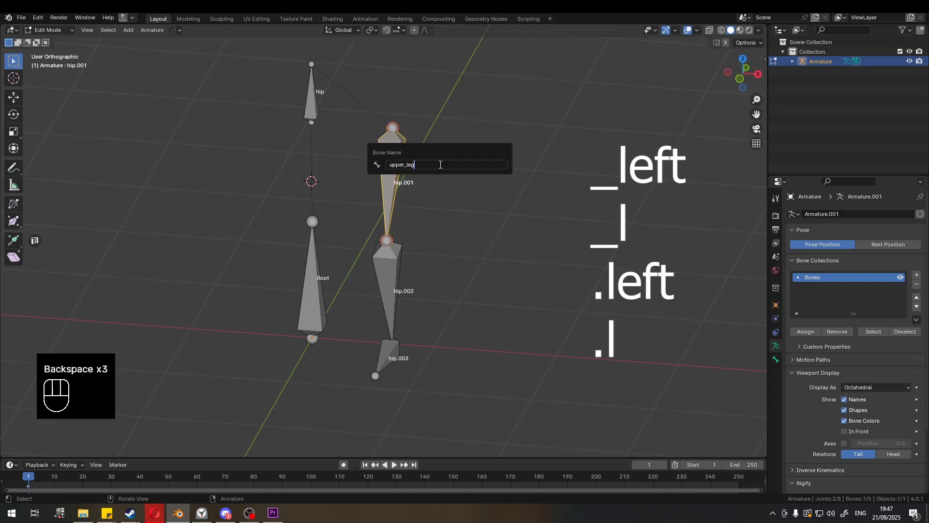
type(".left")
key("BackSpace")
key("BackSpace")
key("BackSpace")
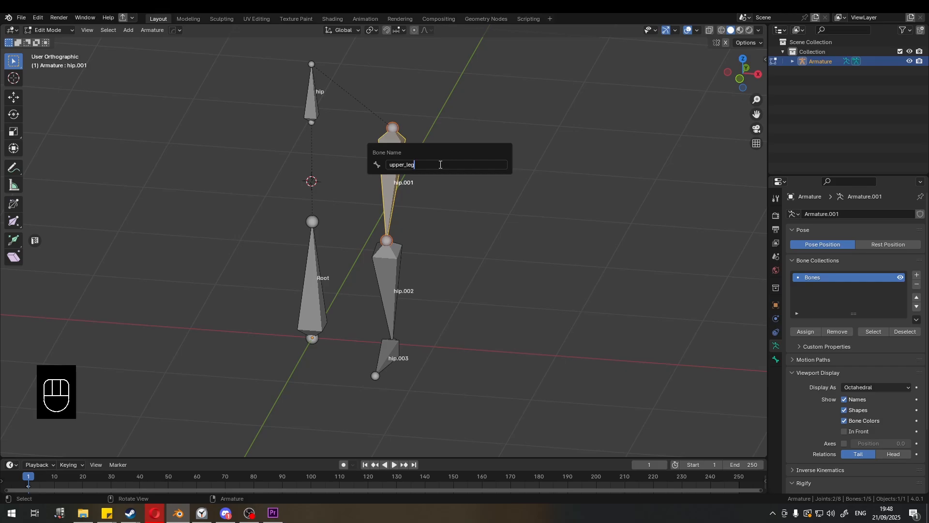
type("_left")
key("Return")
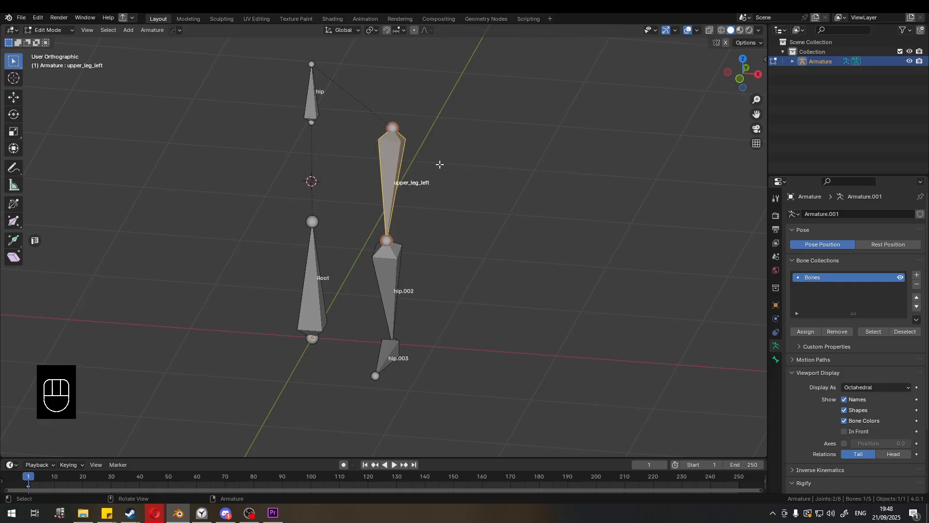
- Rename the lower leg bone as lower_leg_left
left_click(390, 306)
key("F2")
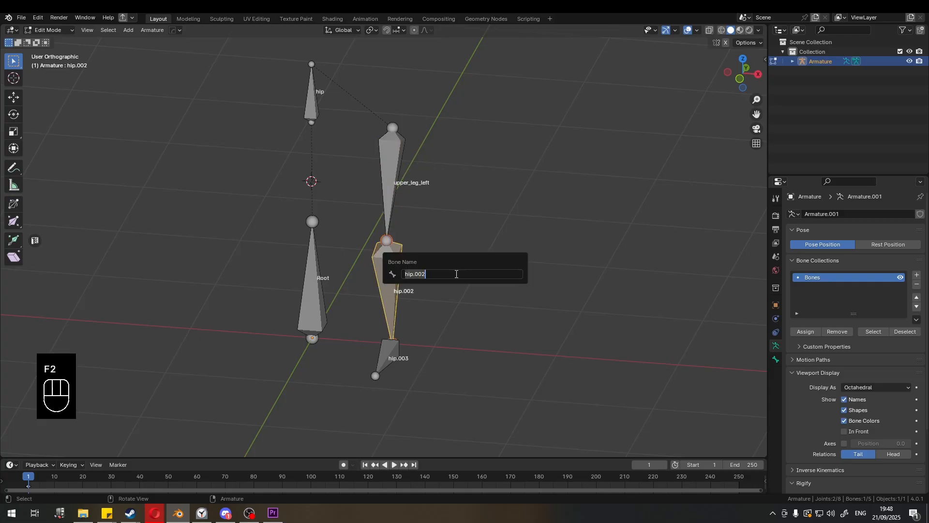
type("lower_leg_left")
key("Return")
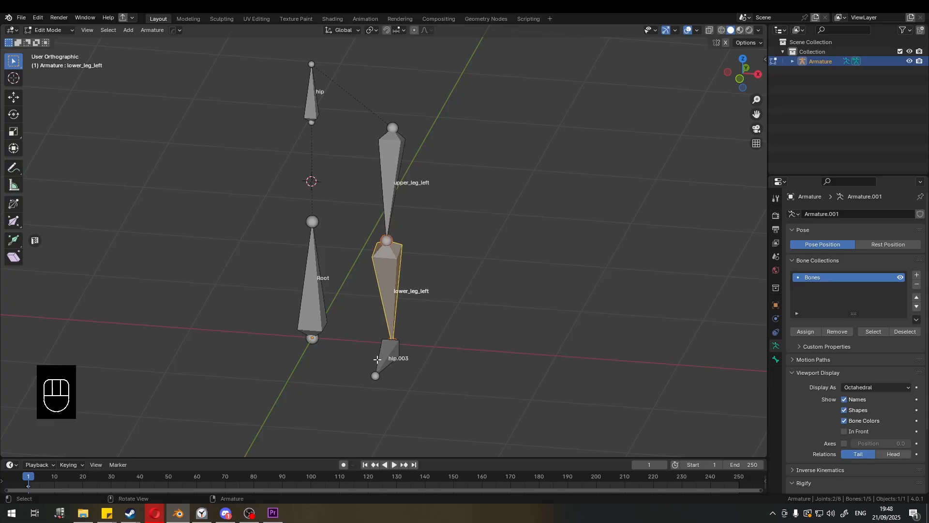
- Select the child foot bone and rename it foot_left
key("bracketright")
key("F2")
type("foot_left")
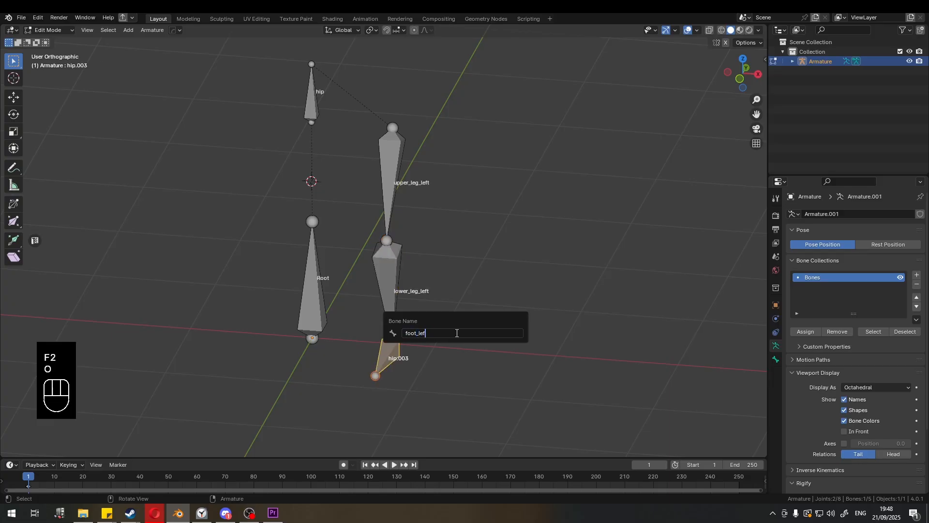
key("Return")
- Switch the armature into Pose Mode
left_click(444, 233)
middle_click_drag(446, 210, 358, 201)
middle_click_drag(405, 228, 386, 234)
key("ctrl+Tab")
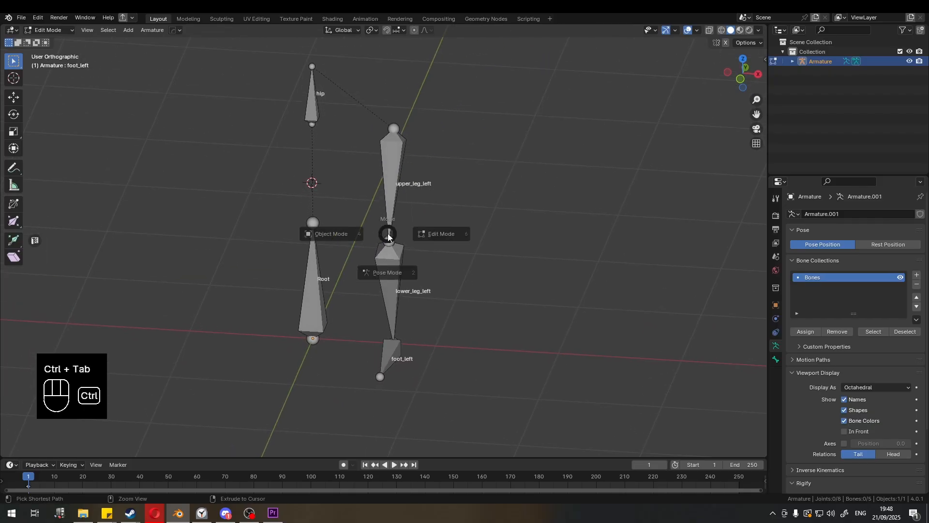
left_click(387, 290)
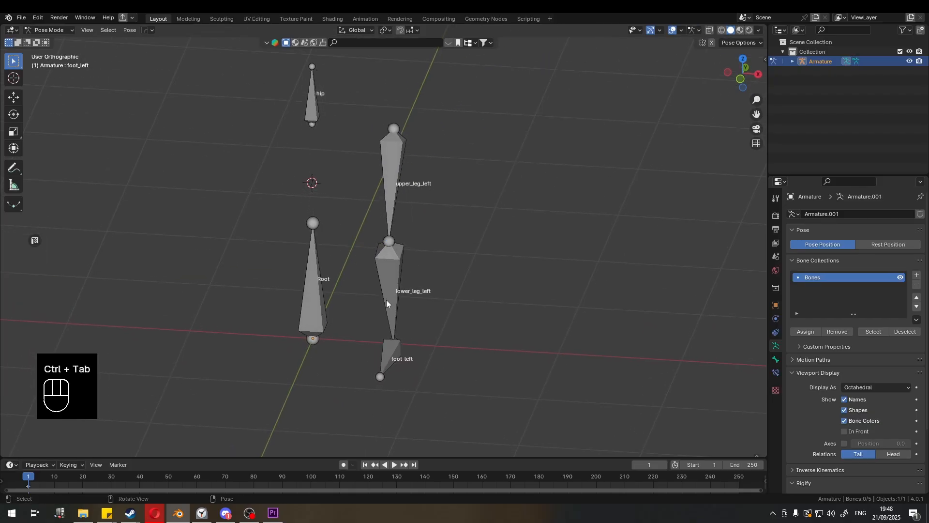
- Try moving the Root bone in Pose Mode to test the hierarchy
left_click(318, 287)
key("g")
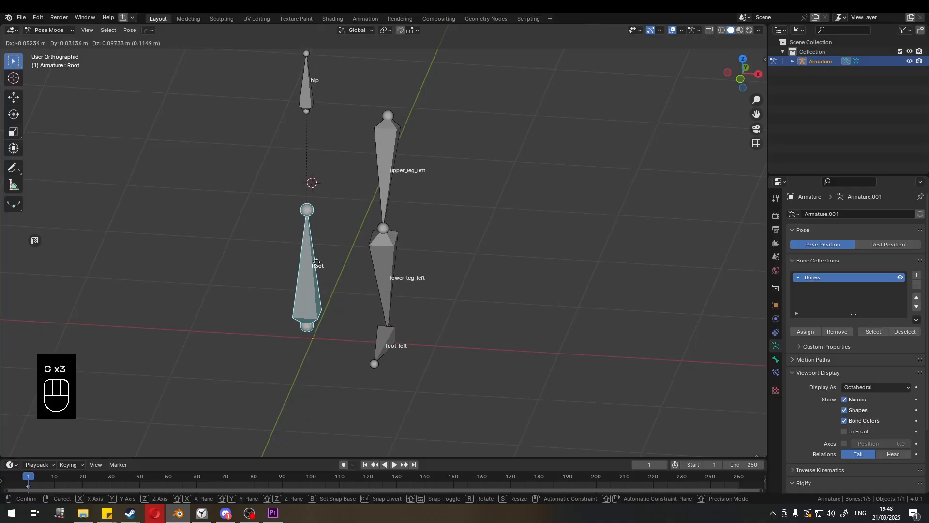
left_click(323, 268)
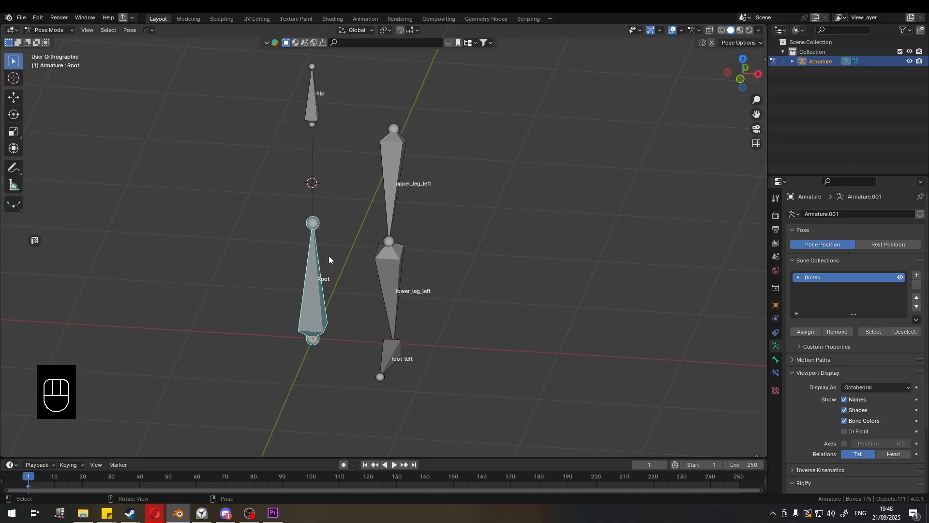
- Test-move and rotate the hip, upper leg, lower leg and foot bones in Pose Mode, cancelling each transform
key("g")
right_click(330, 264)
left_click(322, 118)
key("g")
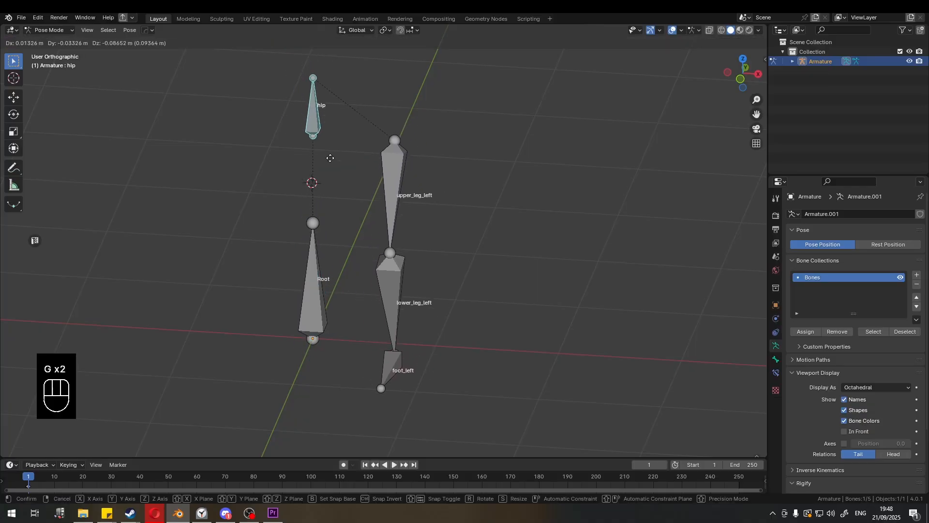
left_click(330, 158)
left_click(400, 202)
key("r")
right_click(379, 286)
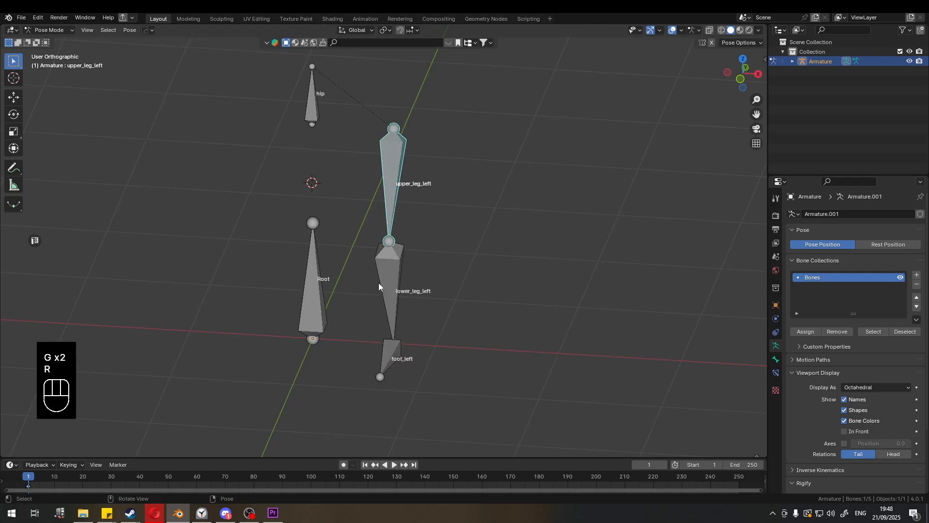
left_click(385, 282)
key("g")
right_click(409, 275)
middle_click_drag(408, 275, 369, 321)
left_click(364, 352)
key("r")
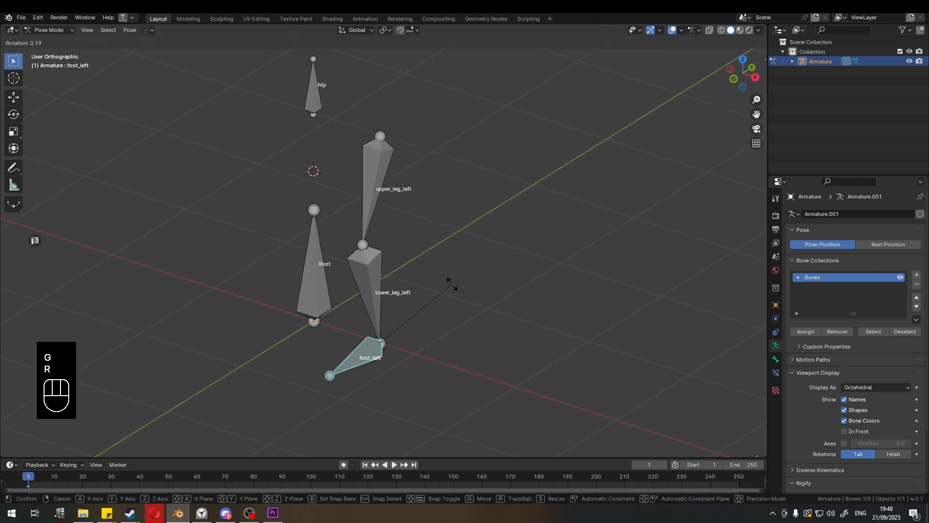
right_click(438, 245)
middle_click_drag(438, 245, 433, 193)
- Switch to Edit Mode and clear the parent of the foot_left bone
key("Tab")
left_click(349, 238)
scroll(434, 193, "up", 2)
middle_click_drag(499, 232, 491, 249)
left_click(496, 253)
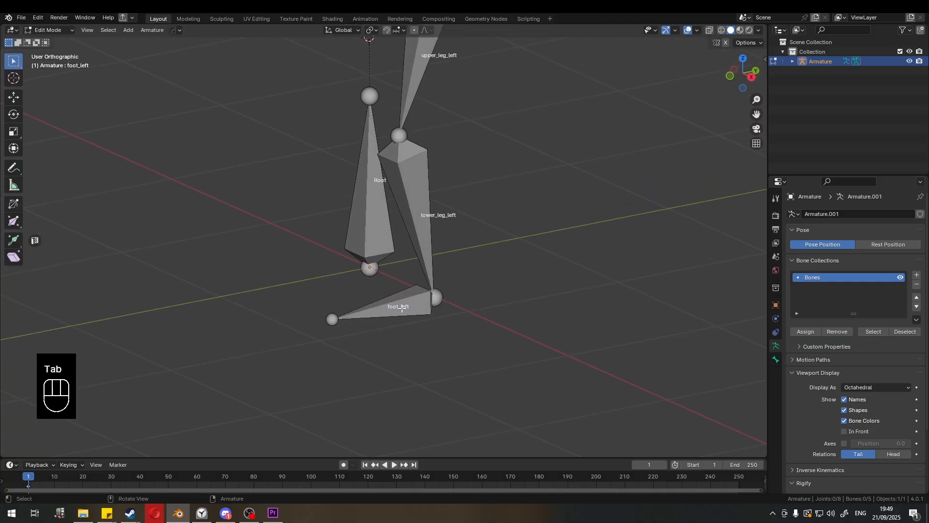
left_click(402, 308)
key("alt+p")
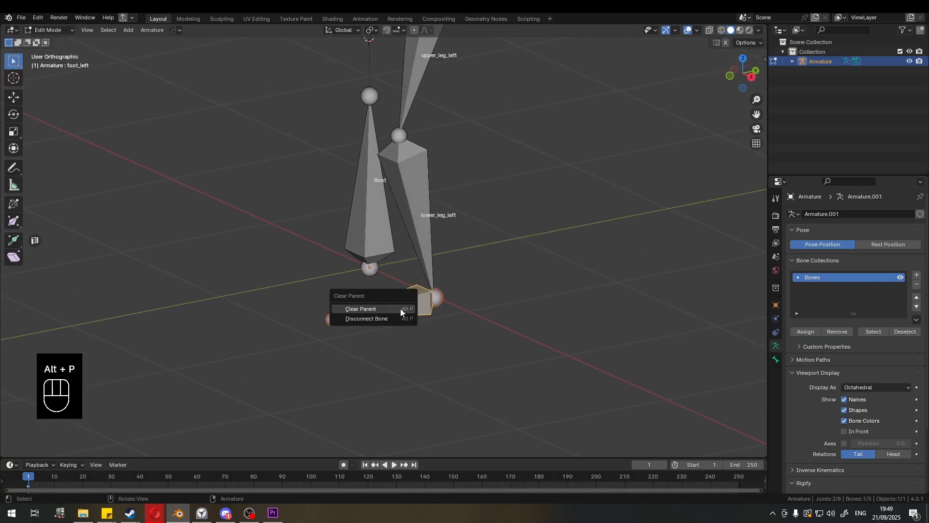
left_click(401, 310)
left_click(397, 316)
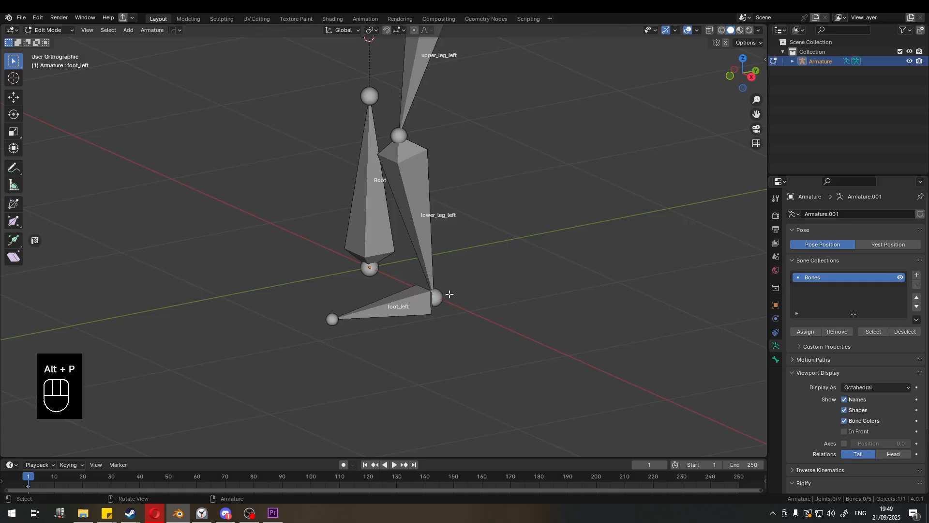
- Parent foot_left to lower_leg_left using Keep Offset
left_click(398, 308)
left_click(424, 247, "shift")
key("ctrl+p")
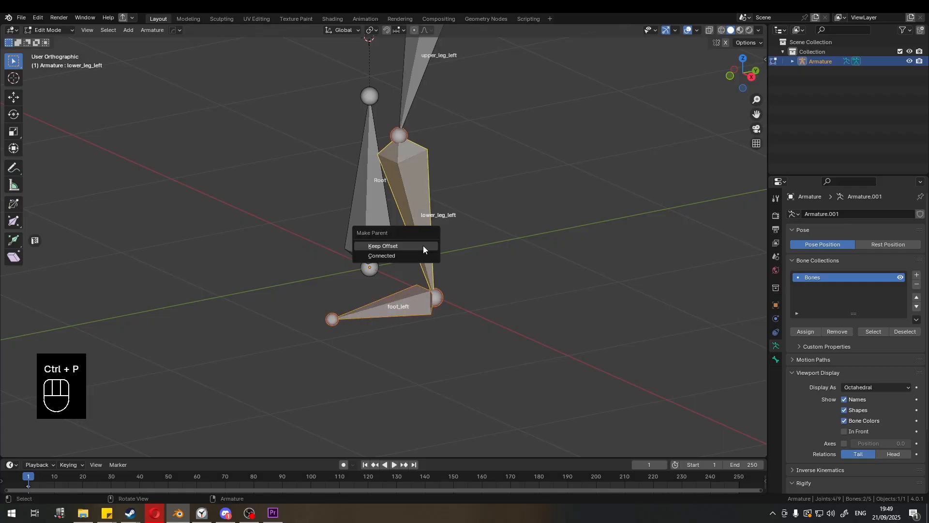
left_click(423, 247)
middle_click_drag(521, 245, 485, 208)
middle_click_drag(485, 208, 455, 258)
scroll(459, 235, "up", 2)
scroll(427, 235, "down", 2)
middle_click_drag(458, 227, 441, 206)
left_click(473, 204)
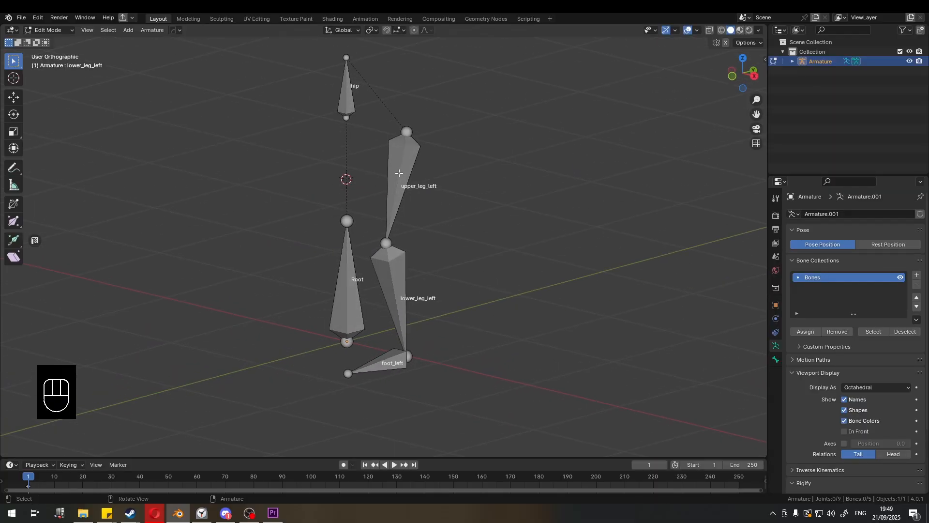
middle_click_drag(398, 173, 384, 118)
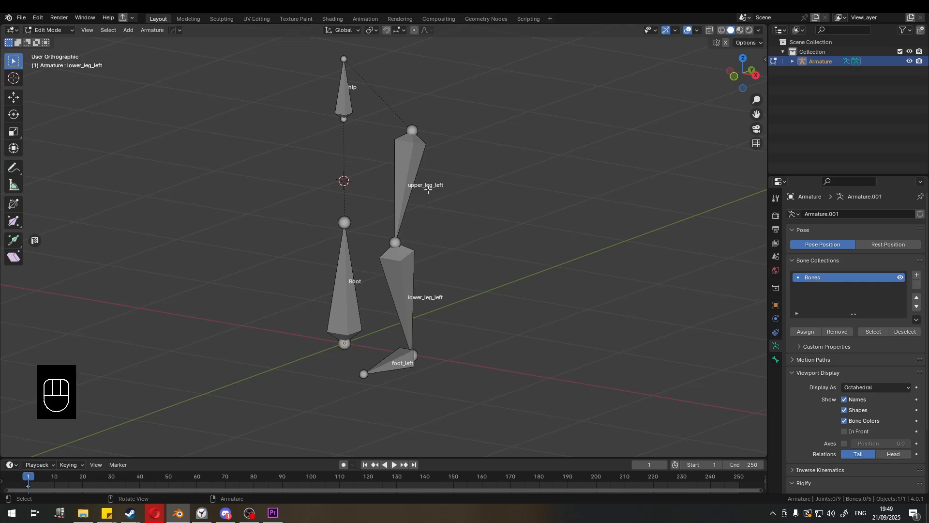
left_click(409, 158, "shift")
left_click(411, 253, "shift")
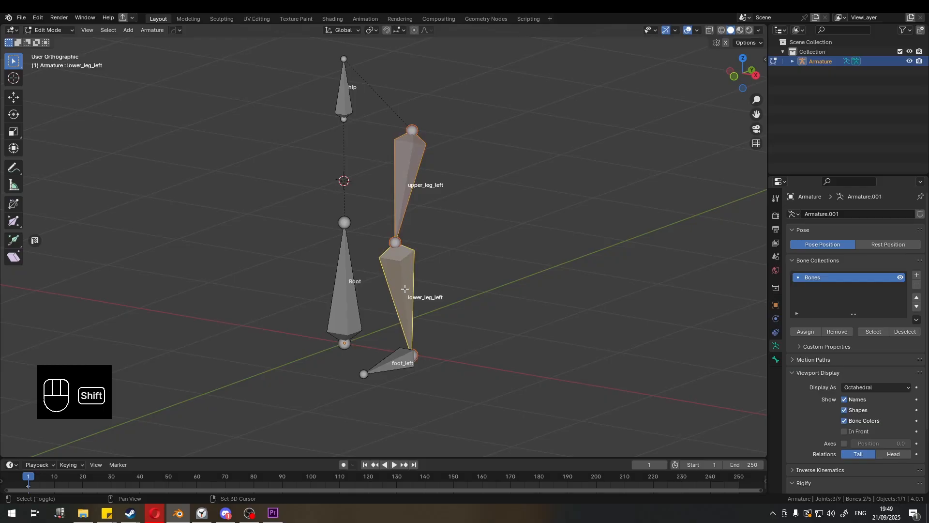
left_click(389, 363, "shift")
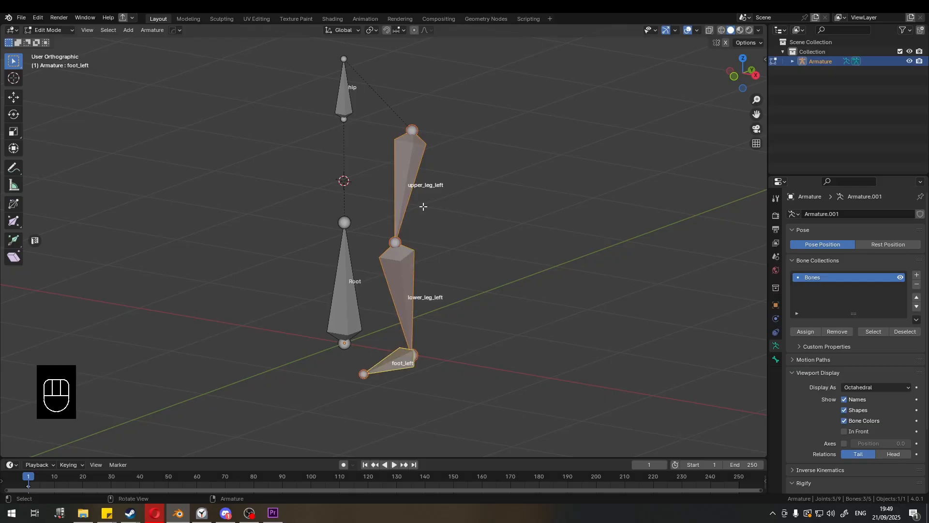
left_click(466, 196)
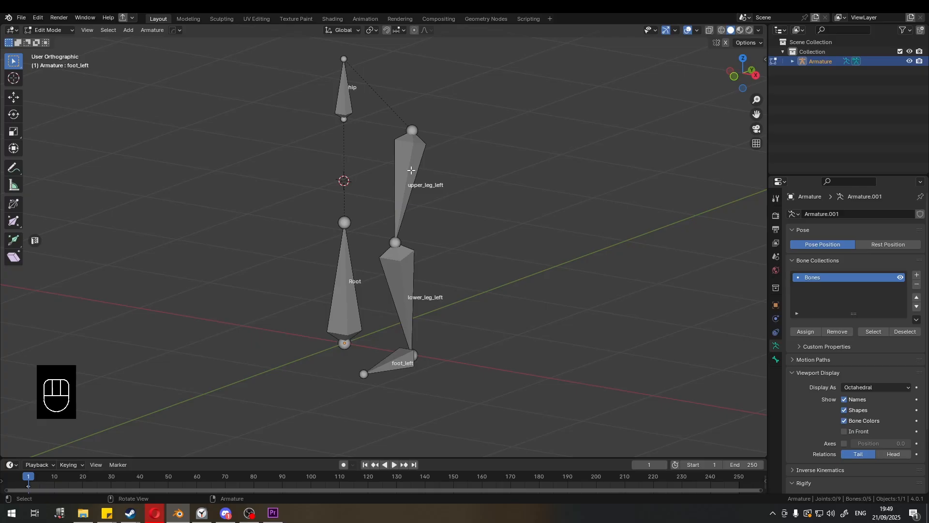
- Select the linked left leg chain with foot_left active and Symmetrize it to create the right leg bones
key("l")
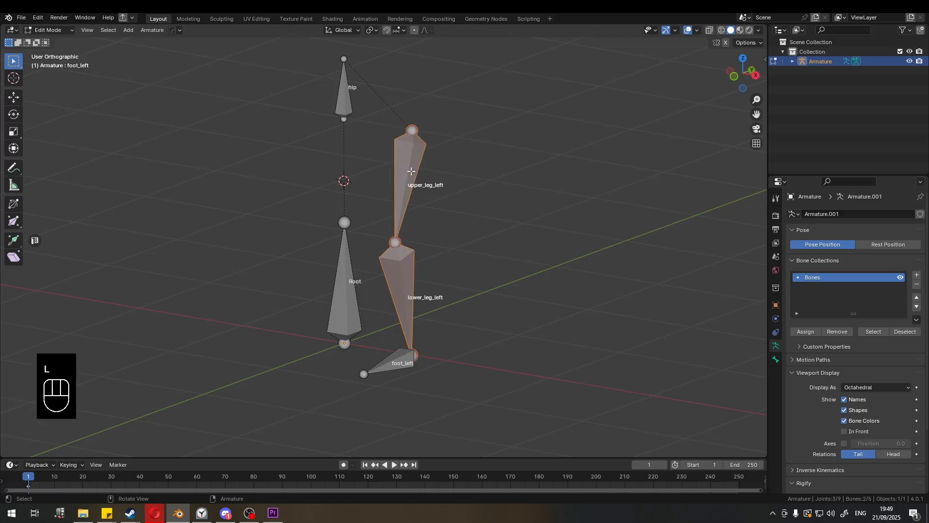
left_click(394, 362, "shift")
middle_click_drag(459, 260, 474, 246)
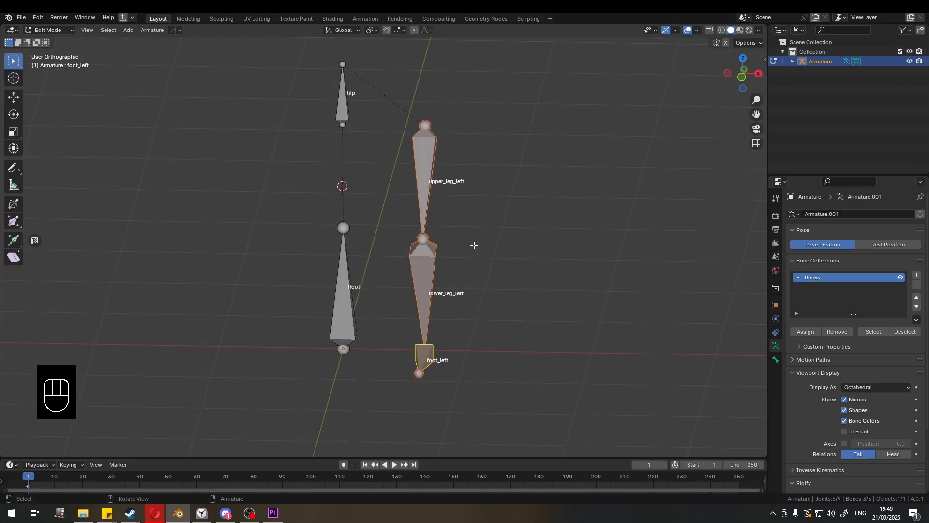
left_click(152, 31)
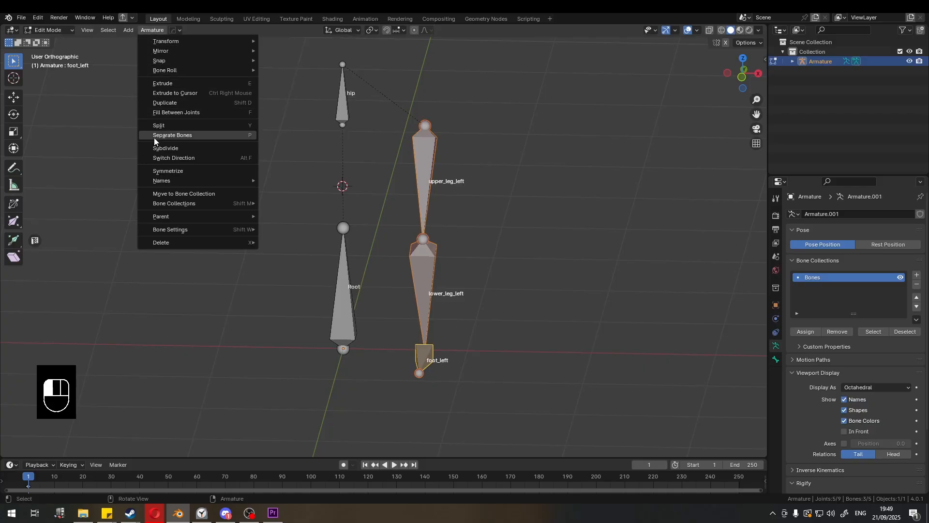
left_click(170, 171)
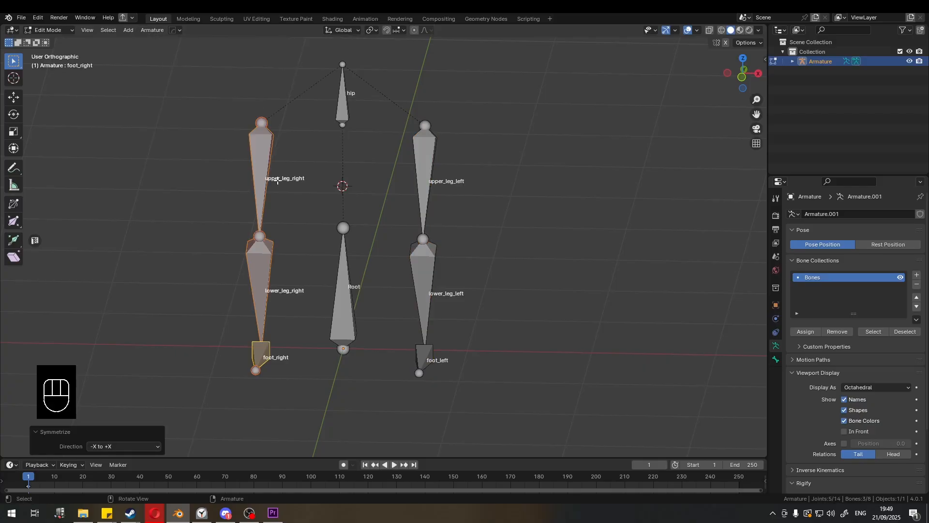
- Review the Symmetrize direction option for the mirrored leg bones
left_click(311, 163)
middle_click_drag(286, 195, 296, 190)
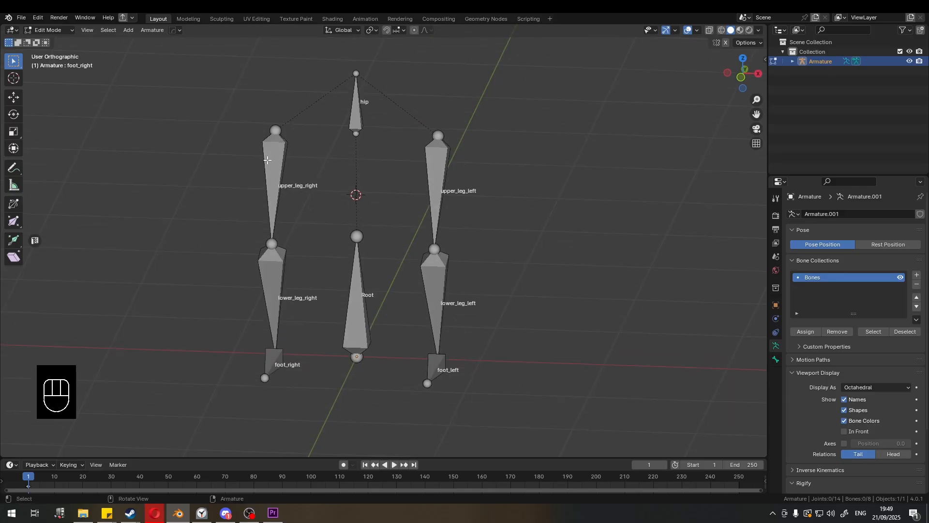
key("F9")
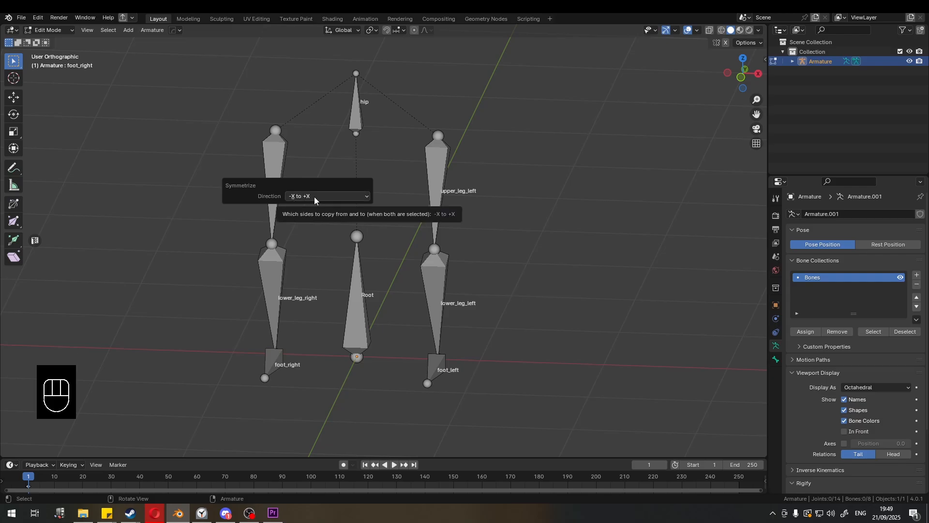
middle_click_drag(518, 287, 311, 326)
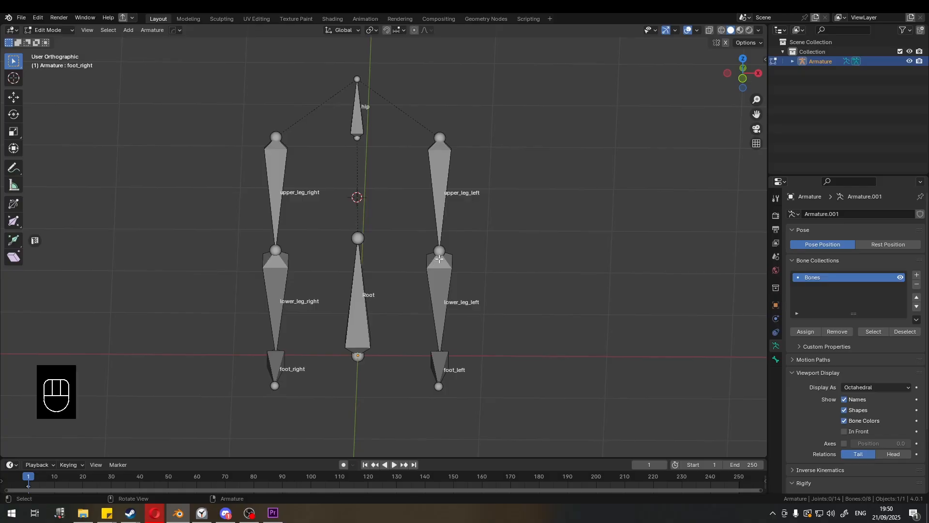
middle_click_drag(500, 265, 384, 176)
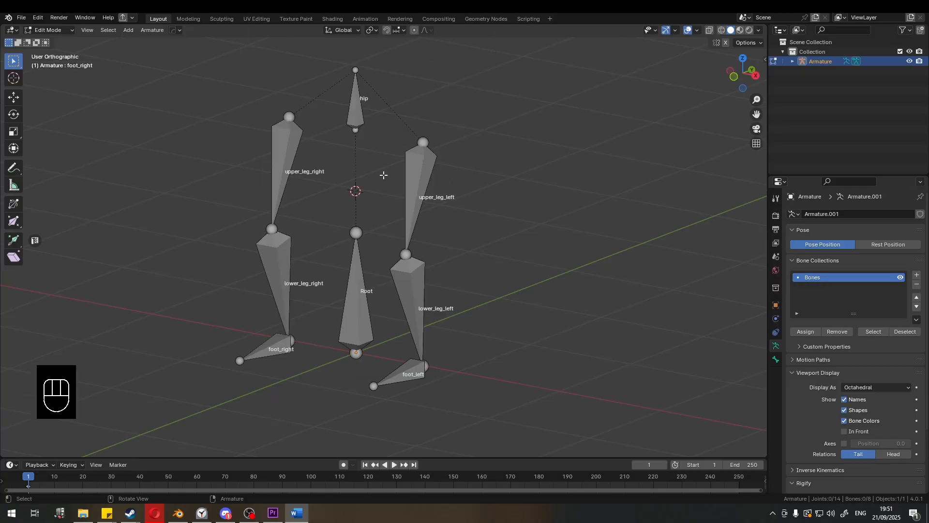